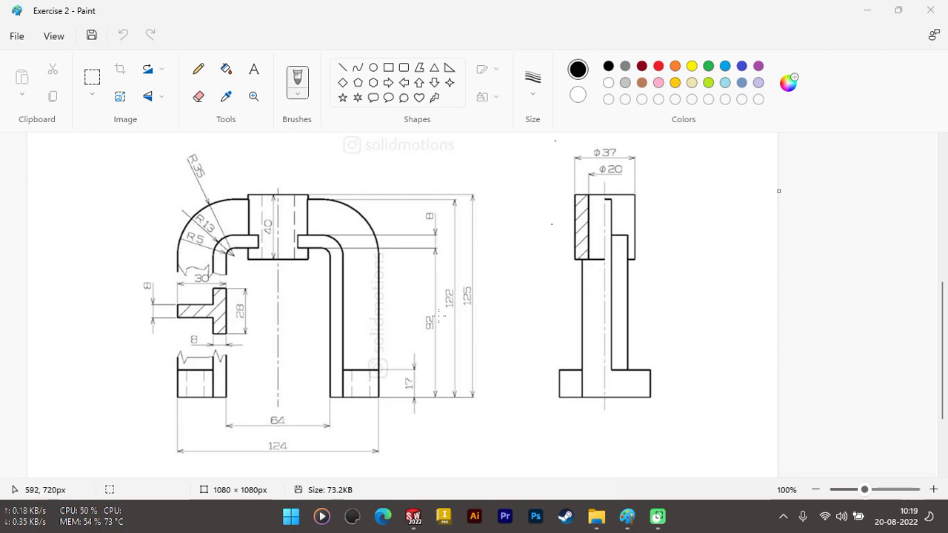
# Scroll through the Exercise 2 reference drawing in Paint to study its dimensions
pyautogui.scroll(3, 438, 317)
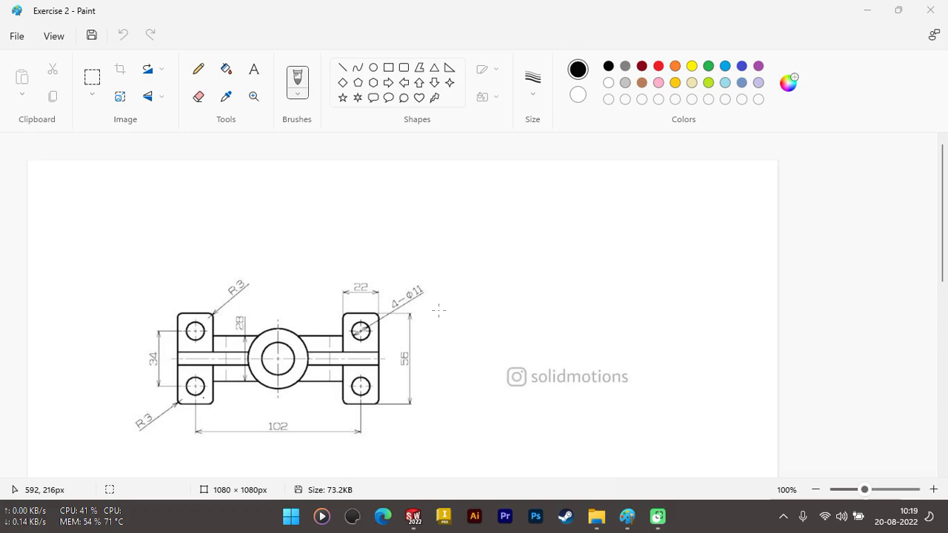
pyautogui.scroll(-1, 439, 317)
pyautogui.scroll(-1, 438, 306)
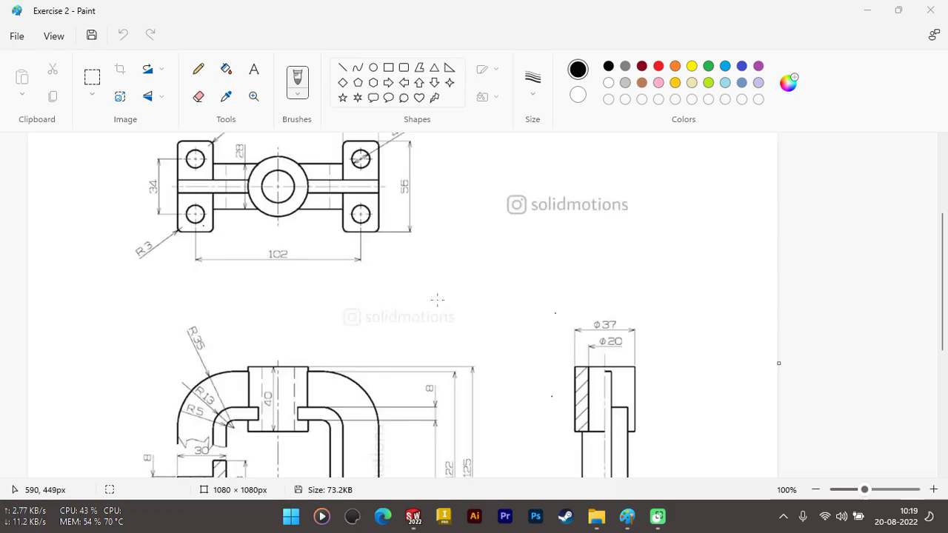
pyautogui.press('XF86MonBrightnessDown')
pyautogui.scroll(2, 299, 256)
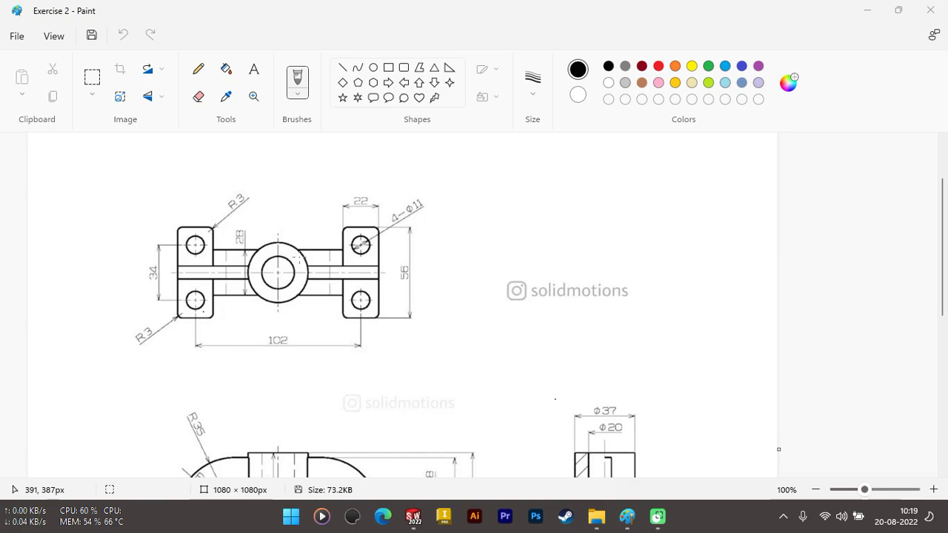
pyautogui.scroll(-4, 299, 257)
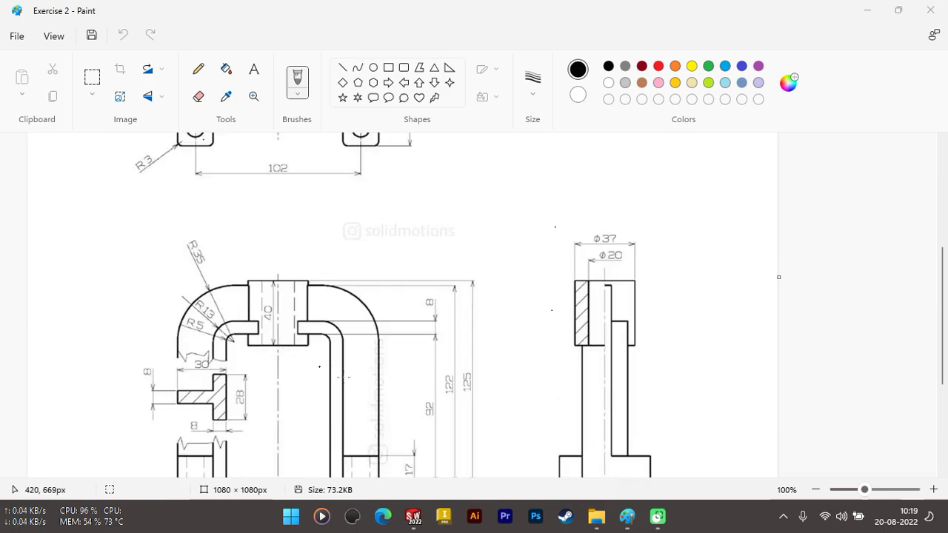
pyautogui.scroll(-4, 377, 378)
pyautogui.scroll(4, 581, 267)
pyautogui.scroll(2, 581, 267)
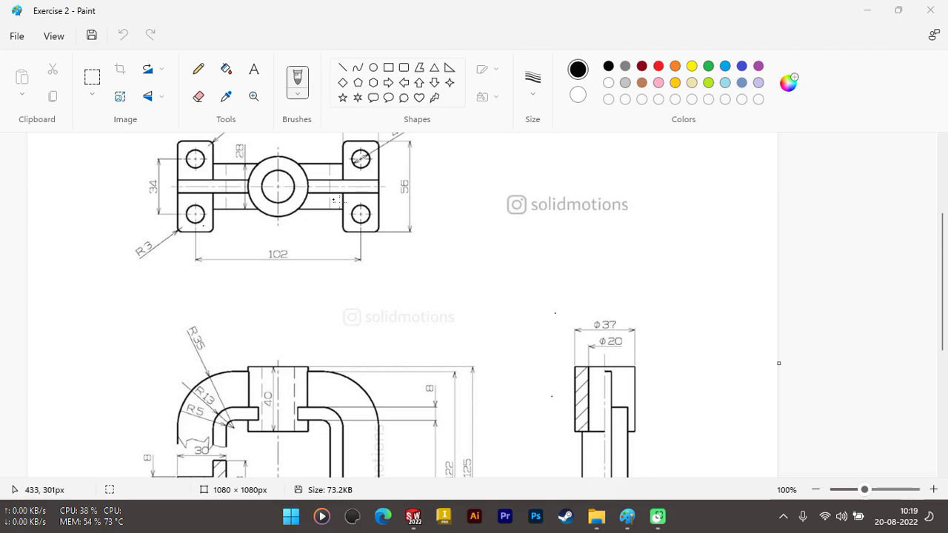
pyautogui.scroll(-5, 364, 215)
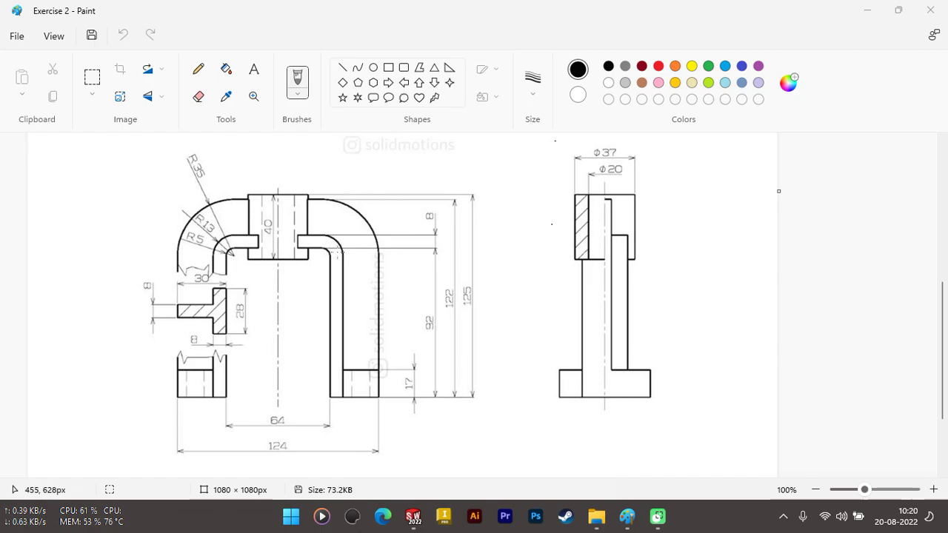
pyautogui.click(352, 263)
pyautogui.click(348, 378)
pyautogui.scroll(-3, 297, 415)
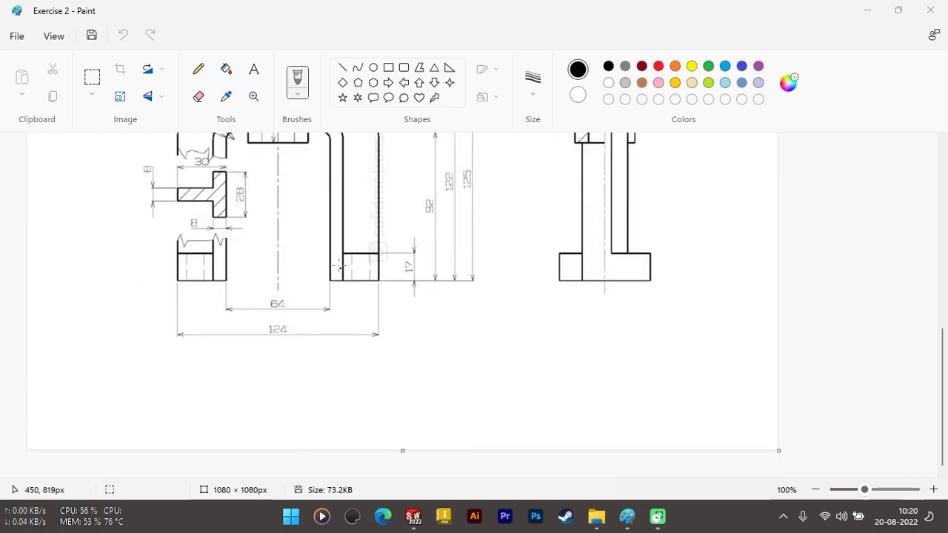
pyautogui.scroll(4, 291, 361)
pyautogui.scroll(-2, 311, 374)
pyautogui.scroll(-2, 293, 353)
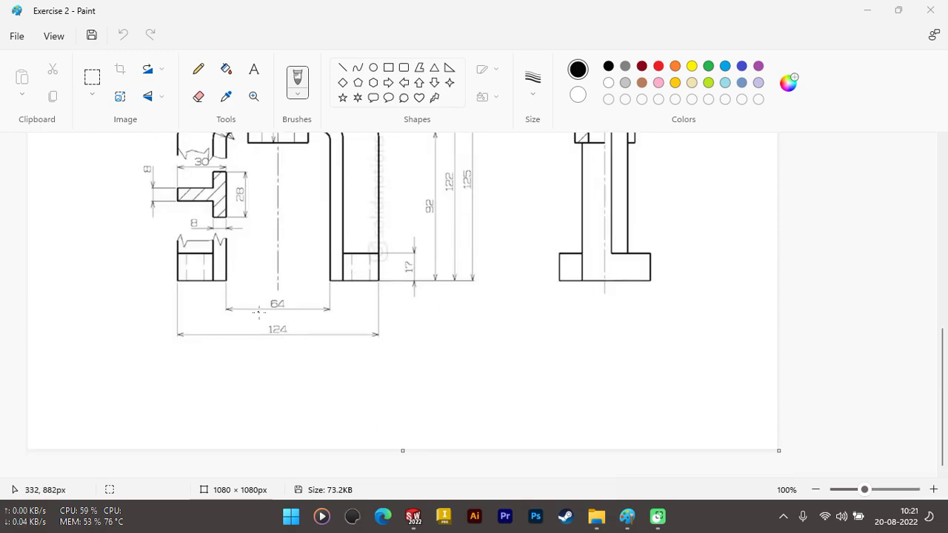
pyautogui.scroll(3, 272, 286)
pyautogui.scroll(3, 271, 247)
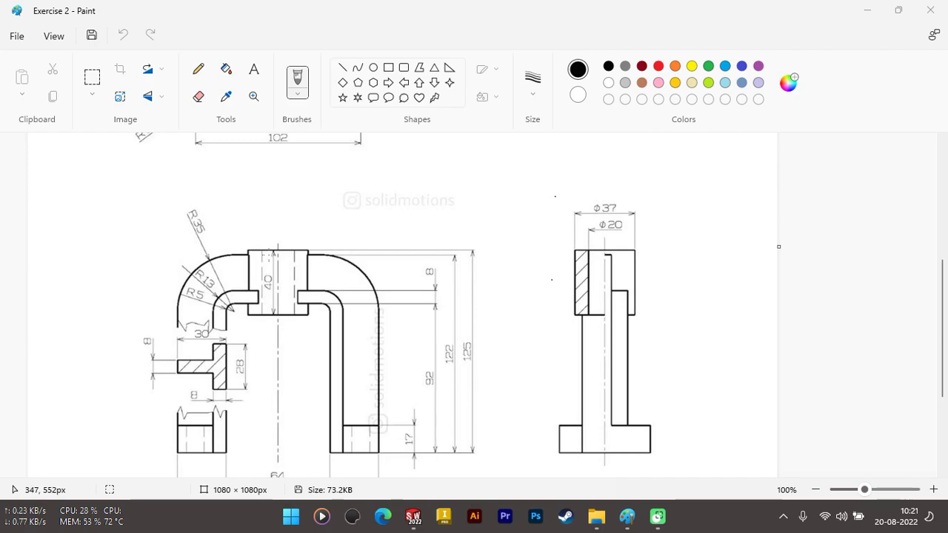
pyautogui.scroll(3, 231, 348)
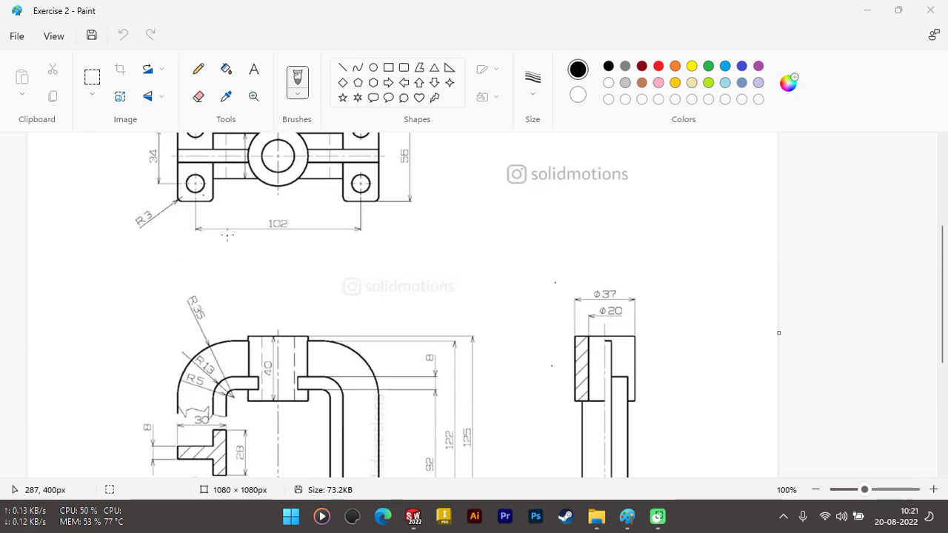
pyautogui.scroll(3, 236, 252)
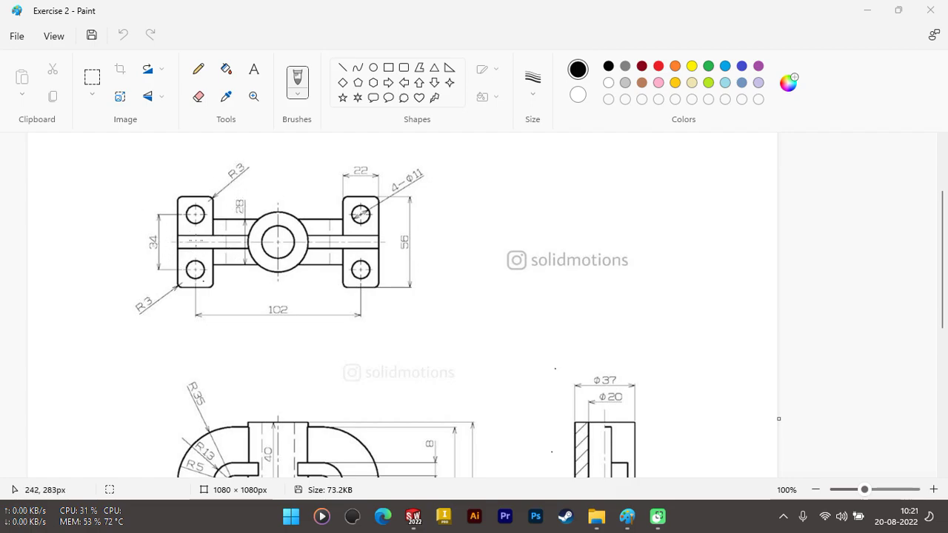
pyautogui.scroll(-2, 299, 252)
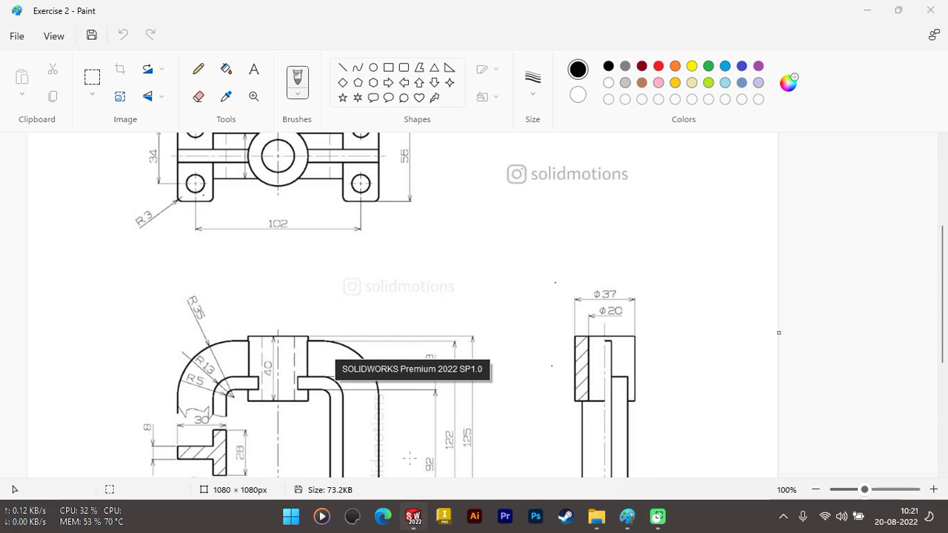
# Create a new SOLIDWORKS part document
pyautogui.click(413, 516)
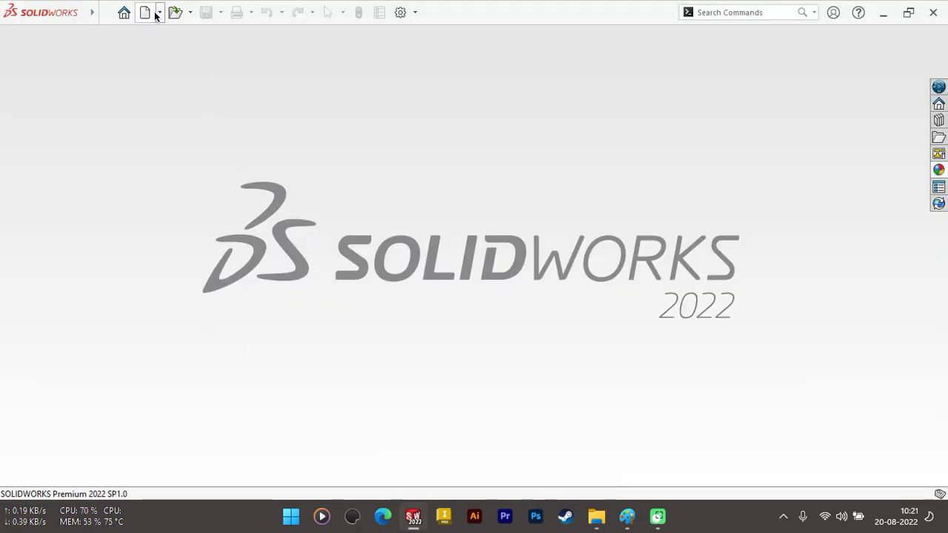
pyautogui.click(154, 14)
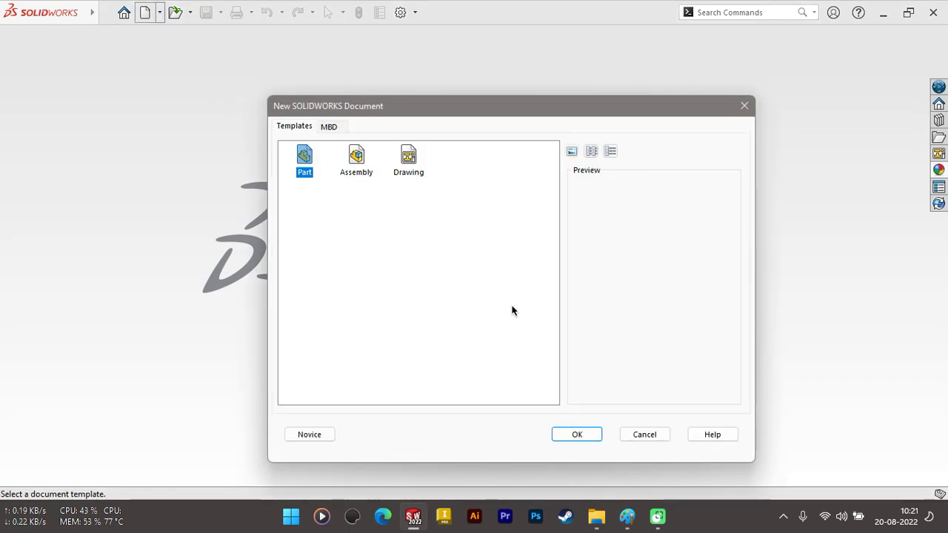
pyautogui.click(582, 434)
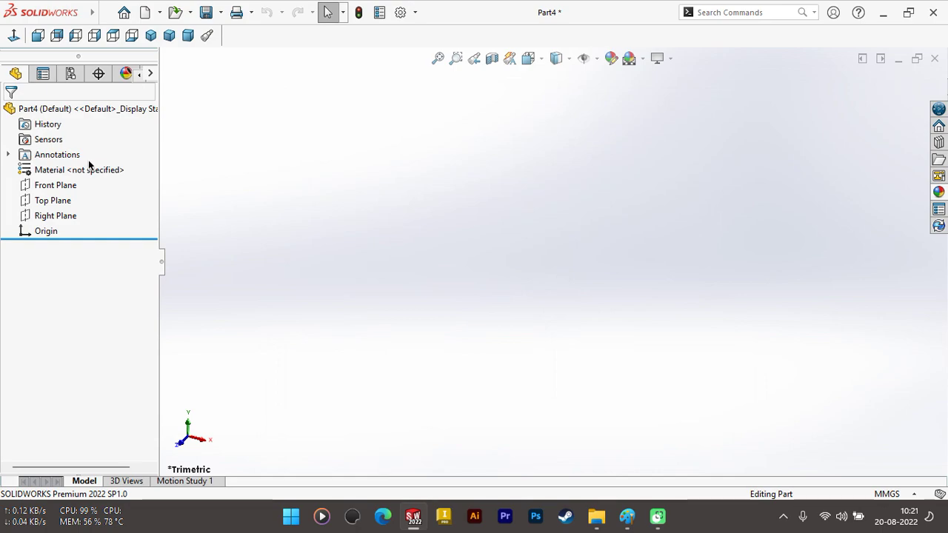
# Sketch two concentric circles centred on the origin on the Top Plane
pyautogui.click(52, 271)
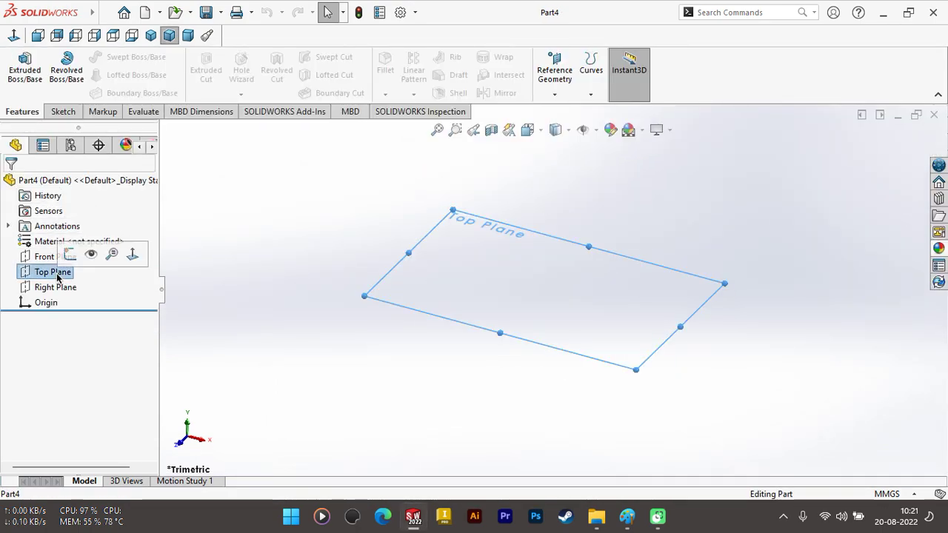
pyautogui.rightClick(54, 272)
pyautogui.click(63, 255)
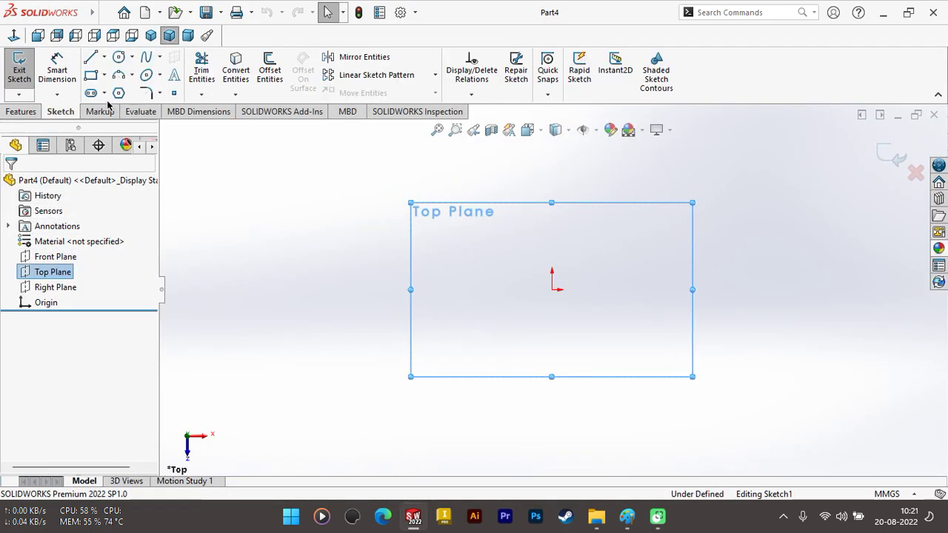
pyautogui.click(552, 289)
pyautogui.click(552, 289)
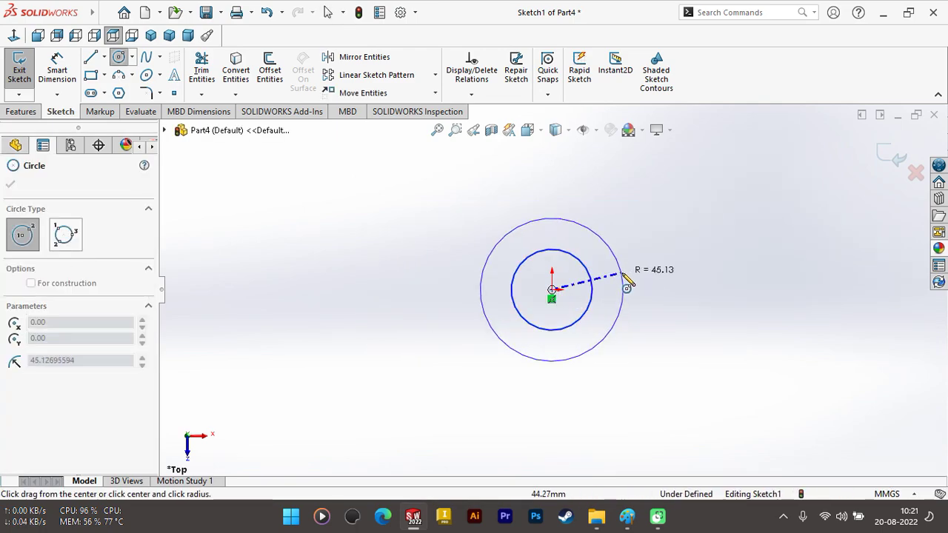
pyautogui.click(624, 285)
pyautogui.click(57, 70)
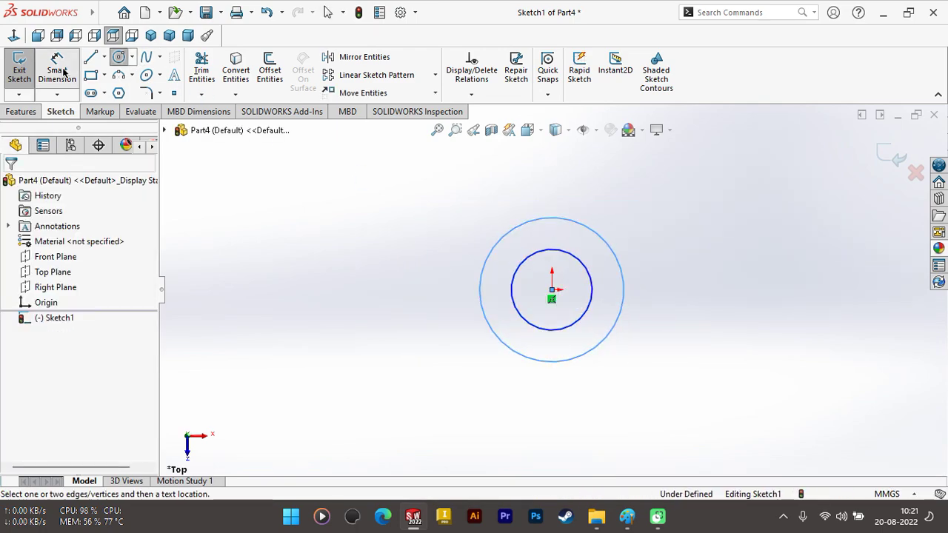
# Dimension the outer circle Ø37 and the inner circle Ø20, then return to Paint
pyautogui.click(622, 289)
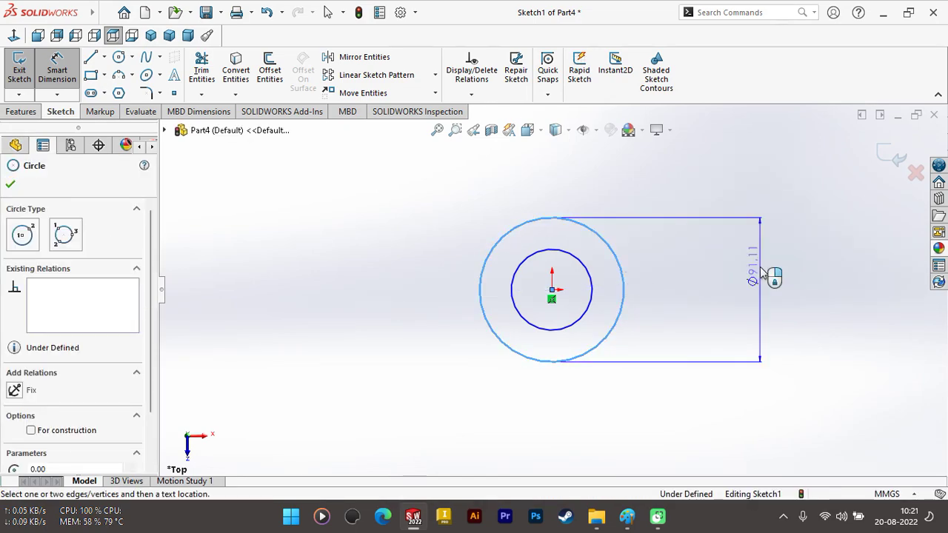
pyautogui.click(758, 293)
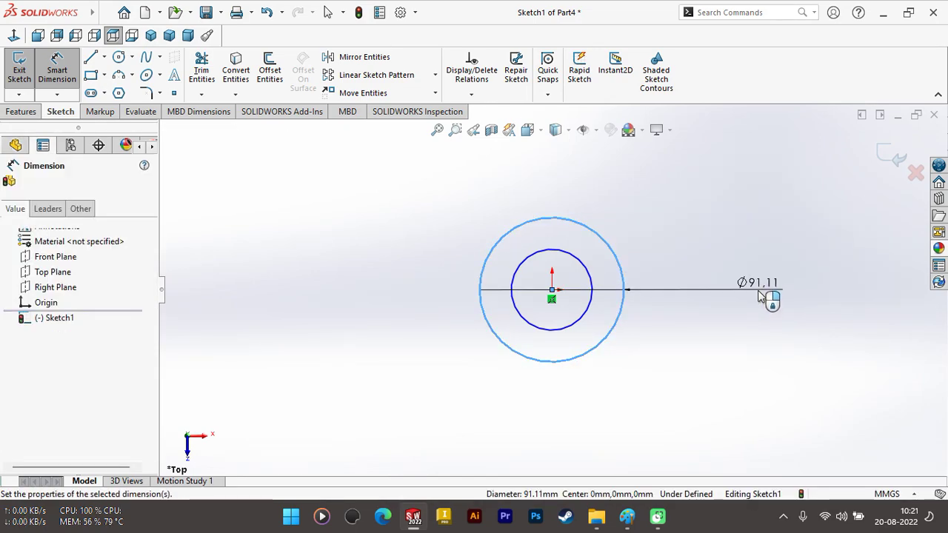
pyautogui.write('37')
pyautogui.press('Return')
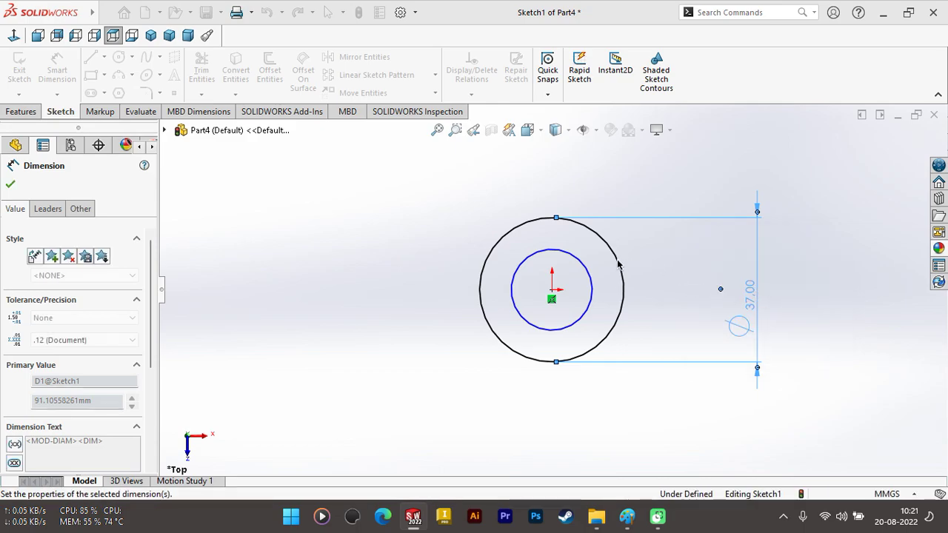
pyautogui.click(621, 292)
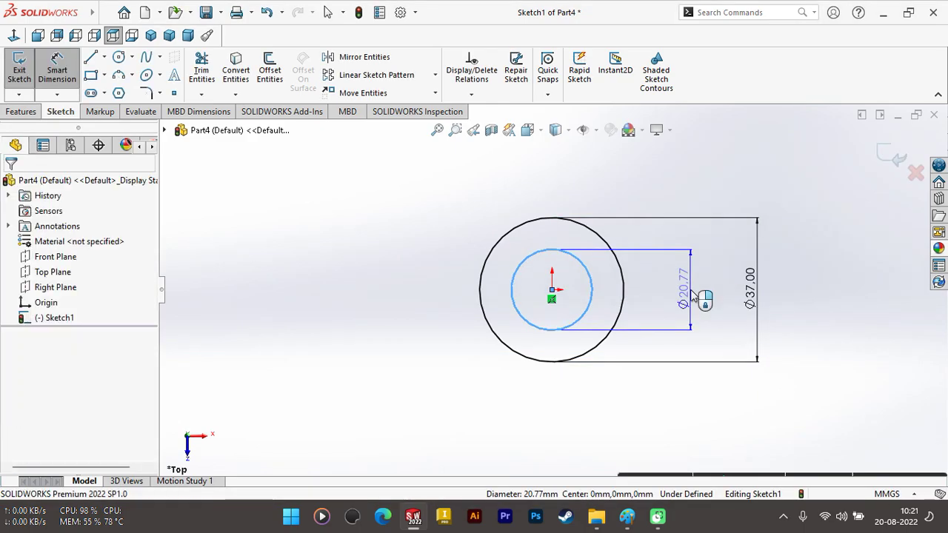
pyautogui.click(693, 295)
pyautogui.write('20')
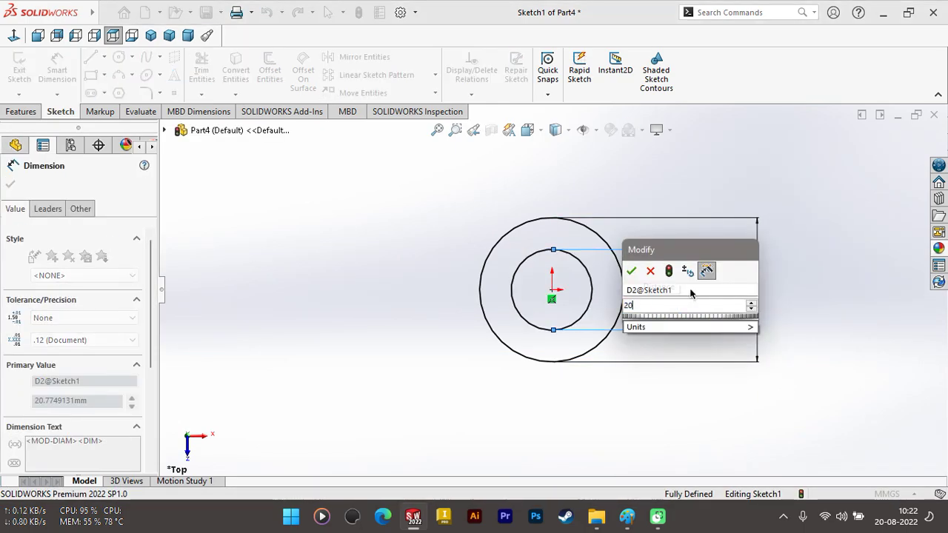
pyautogui.press('Escape')
pyautogui.click(21, 111)
pyautogui.click(628, 518)
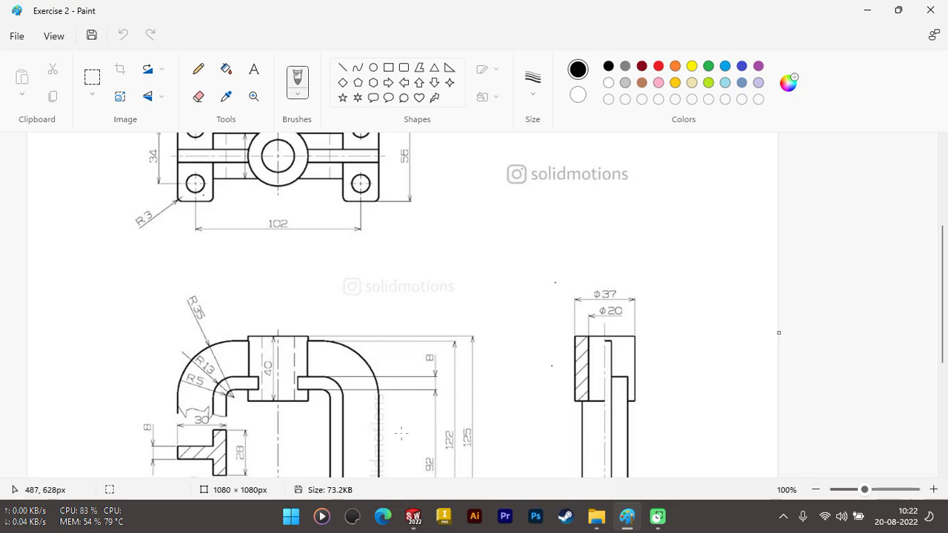
# Extrude the Ø37/Ø20 ring 40 mm into a tube and select its top face
pyautogui.click(423, 516)
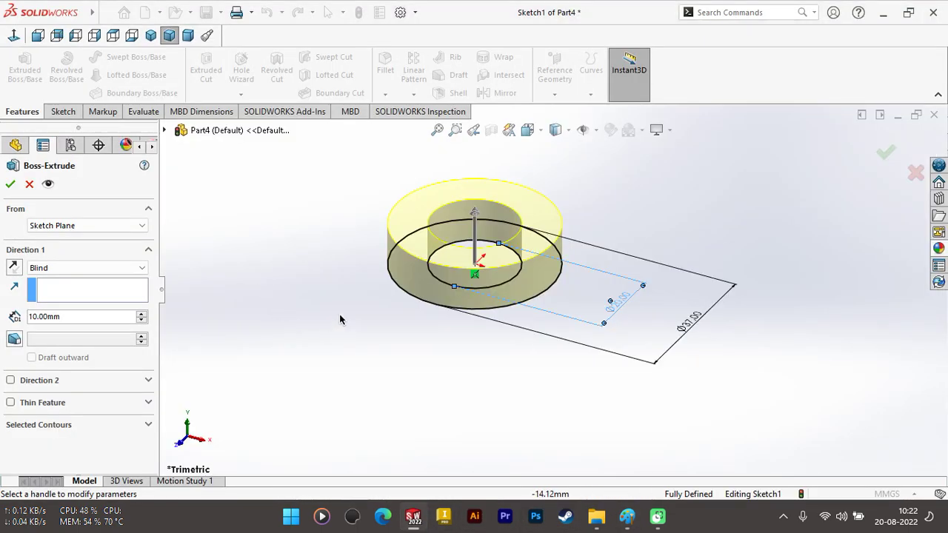
pyautogui.doubleClick(66, 317)
pyautogui.write('40')
pyautogui.press('Return')
pyautogui.click(11, 185)
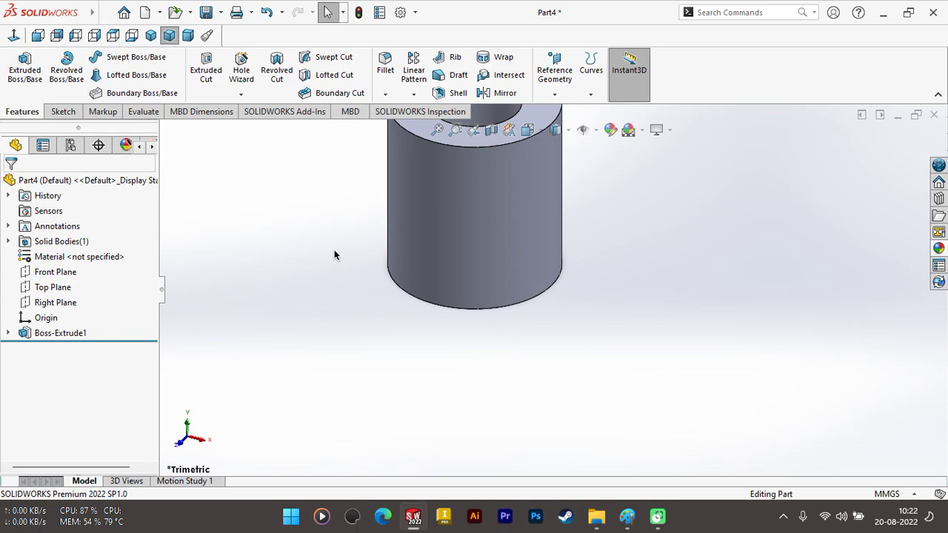
pyautogui.moveTo(334, 255); pyautogui.dragTo(328, 244, button='middle')
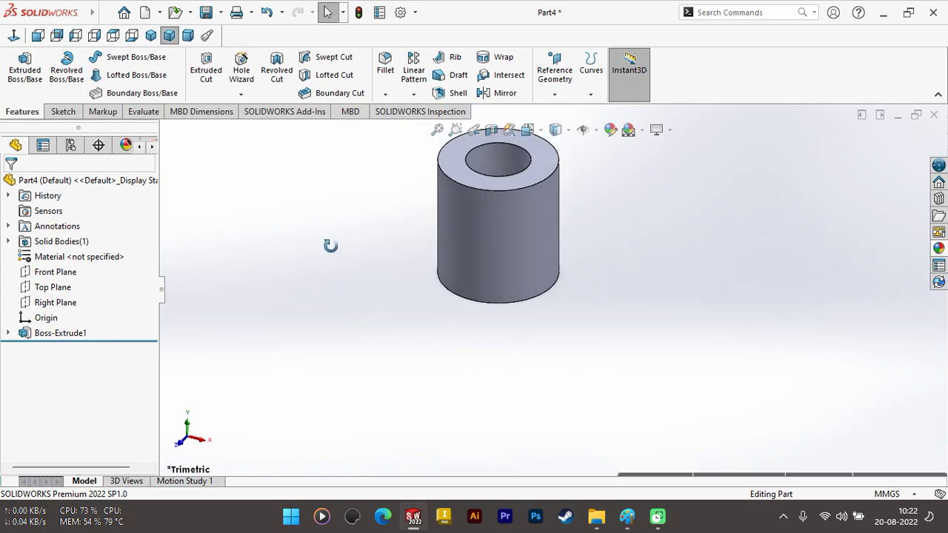
pyautogui.click(461, 181)
pyautogui.click(555, 94)
# Start an offset plane from the tube's top face and check the offset in the Paint drawing
pyautogui.click(567, 111)
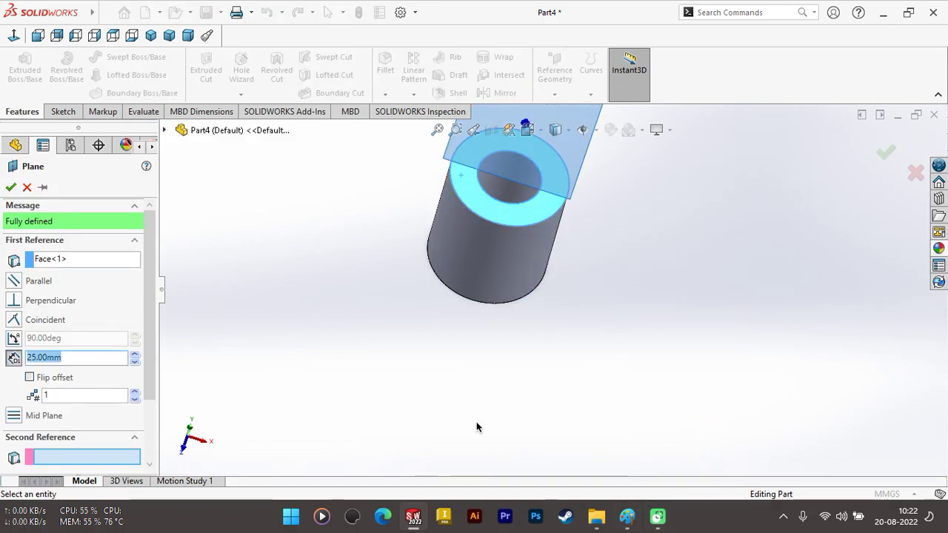
pyautogui.moveTo(575, 291); pyautogui.dragTo(594, 195, button='middle')
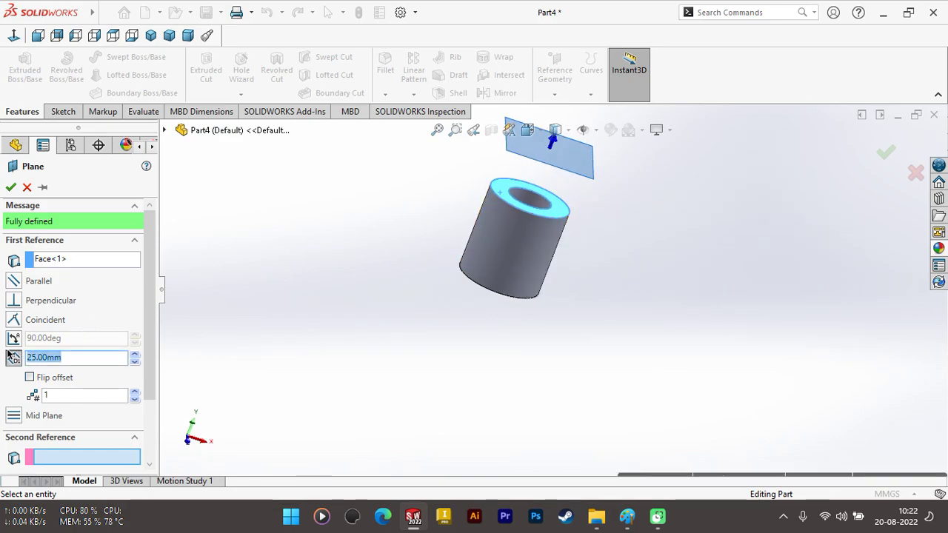
pyautogui.press('BackSpace')
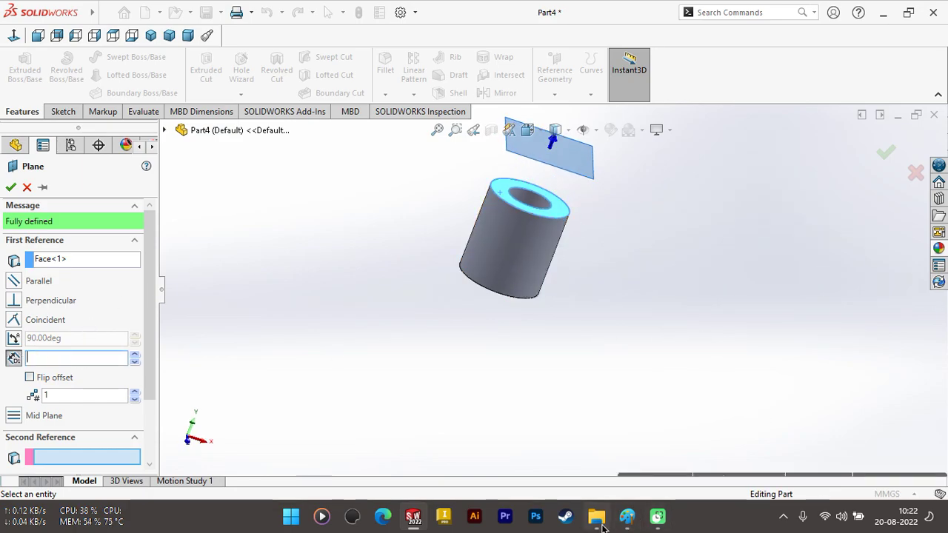
pyautogui.click(619, 518)
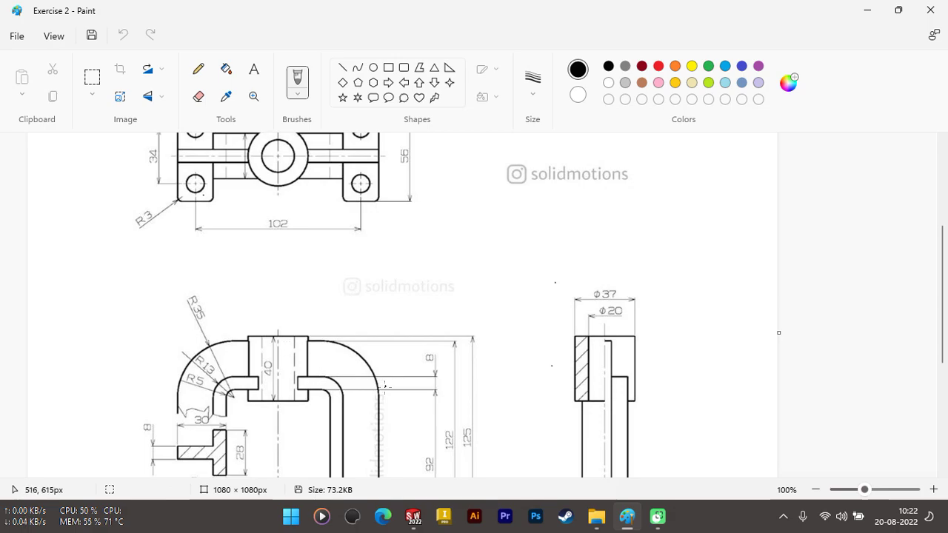
pyautogui.scroll(-2, 340, 394)
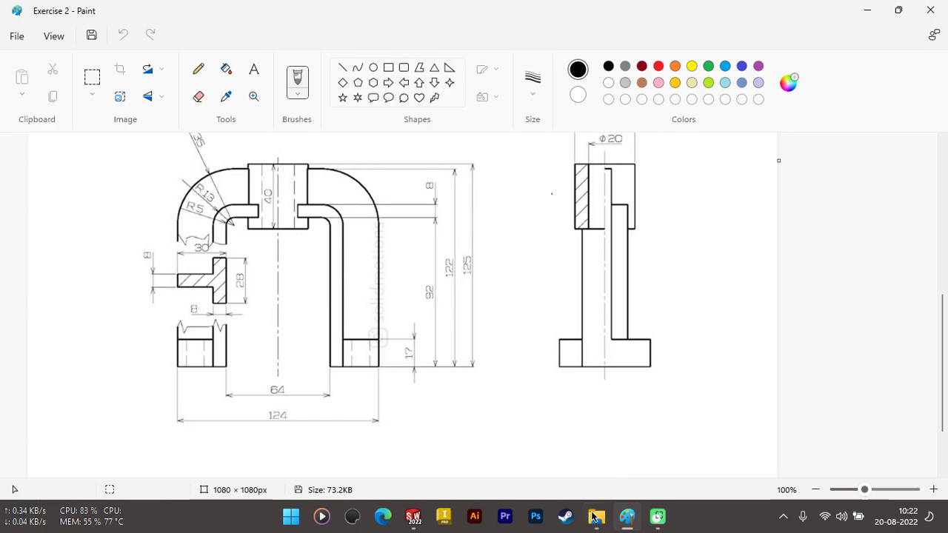
pyautogui.click(412, 520)
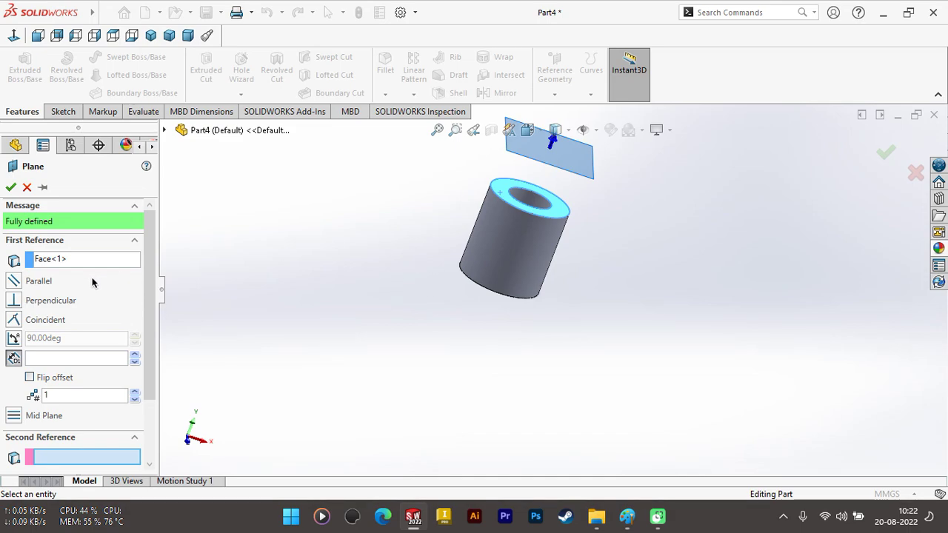
# Set the plane offset to 25 mm, flipped into the tube, and create Plane1
pyautogui.click(50, 359)
pyautogui.write('125-1')
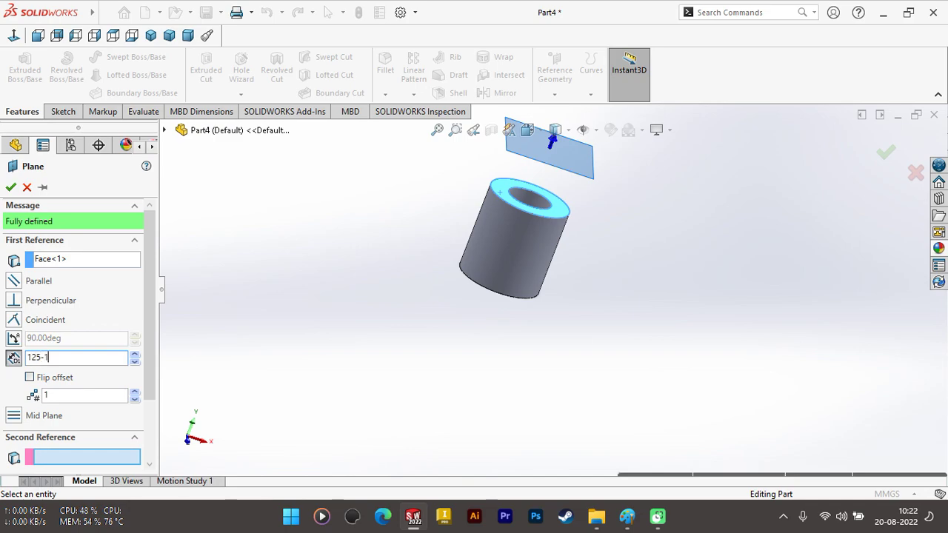
pyautogui.write('00')
pyautogui.press('Return')
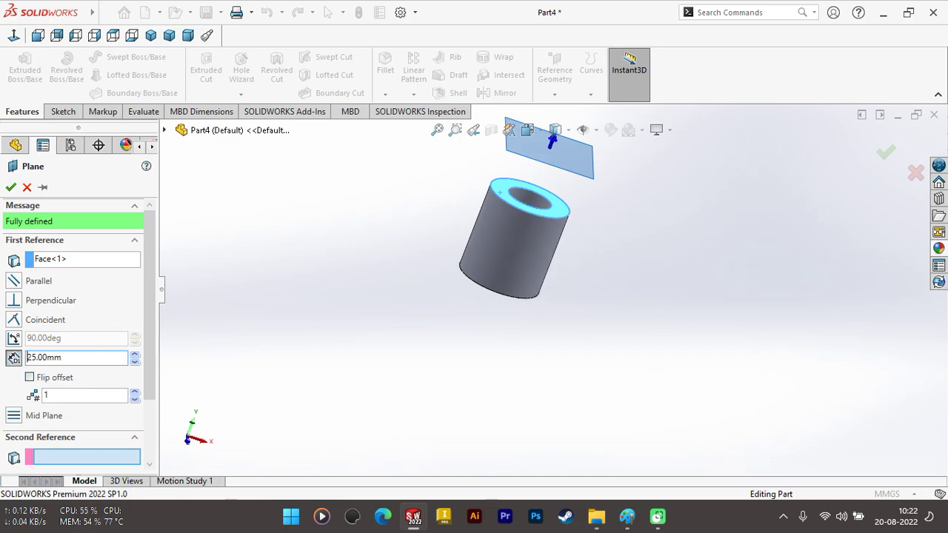
pyautogui.moveTo(342, 351); pyautogui.dragTo(574, 243, button='middle')
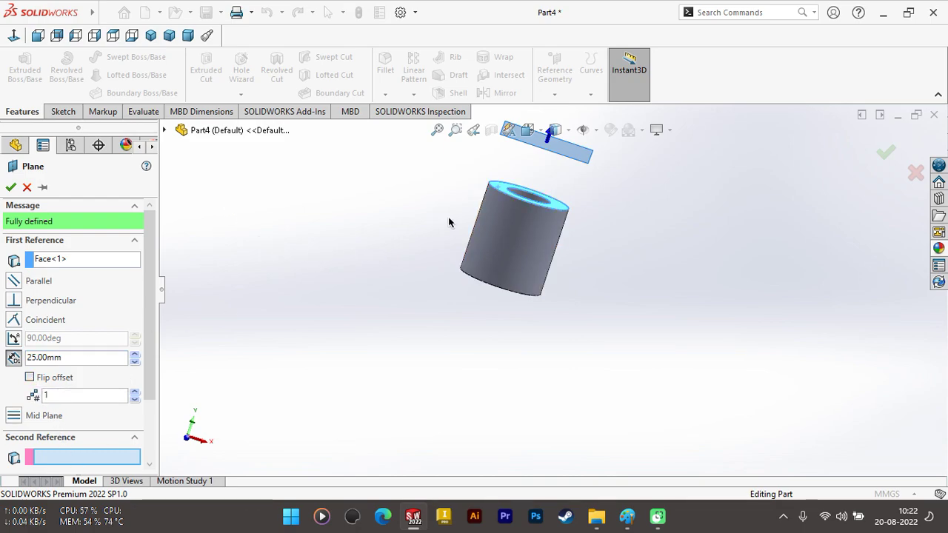
pyautogui.press('Up')
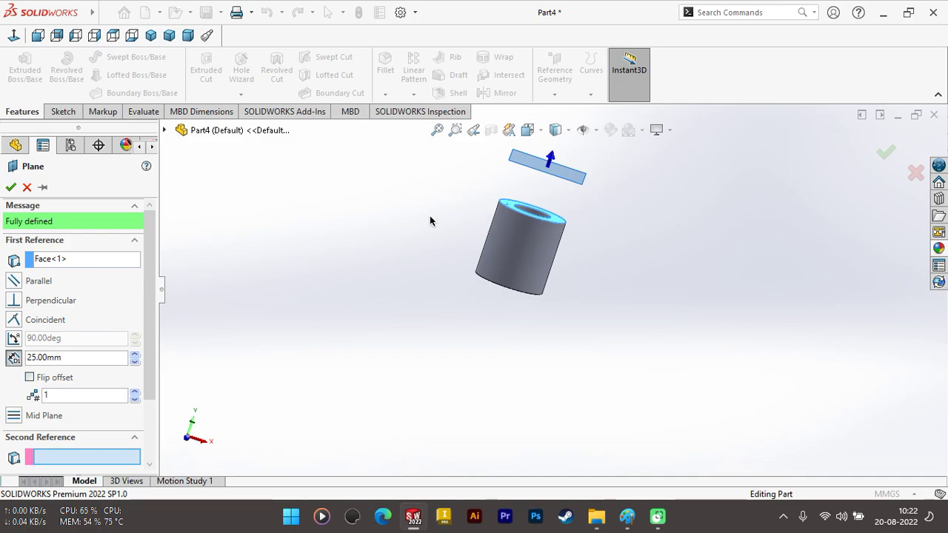
pyautogui.click(30, 378)
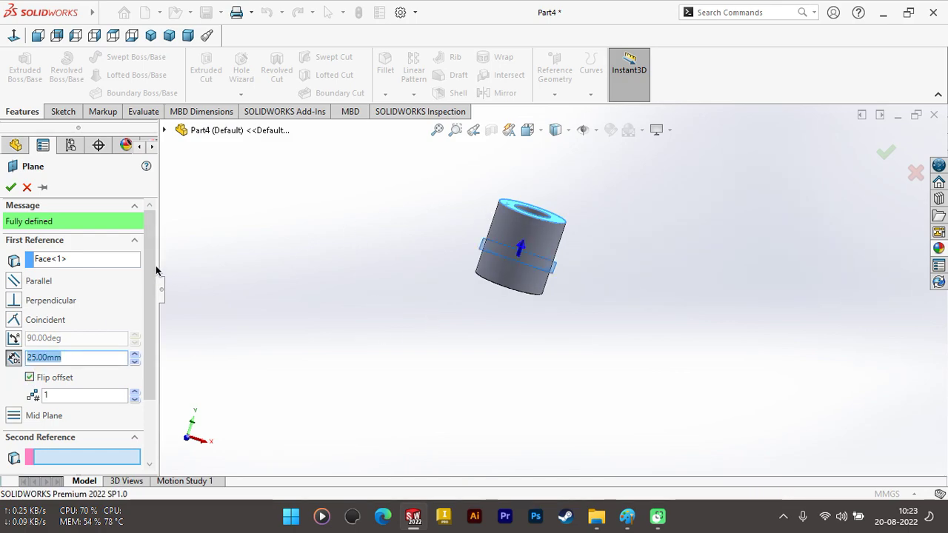
pyautogui.click(12, 187)
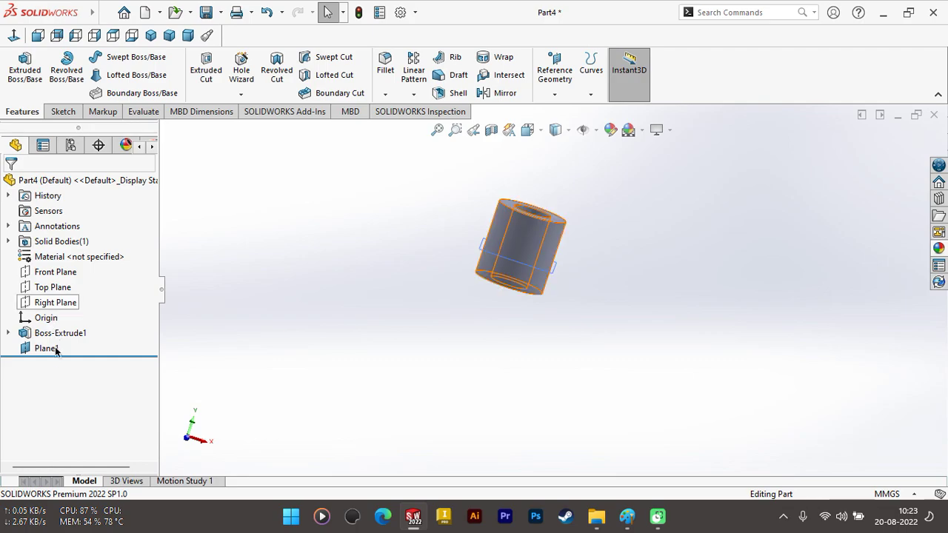
# Start a sketch on Plane1 and convert the boss's outer edge into a sketch circle
pyautogui.rightClick(55, 348)
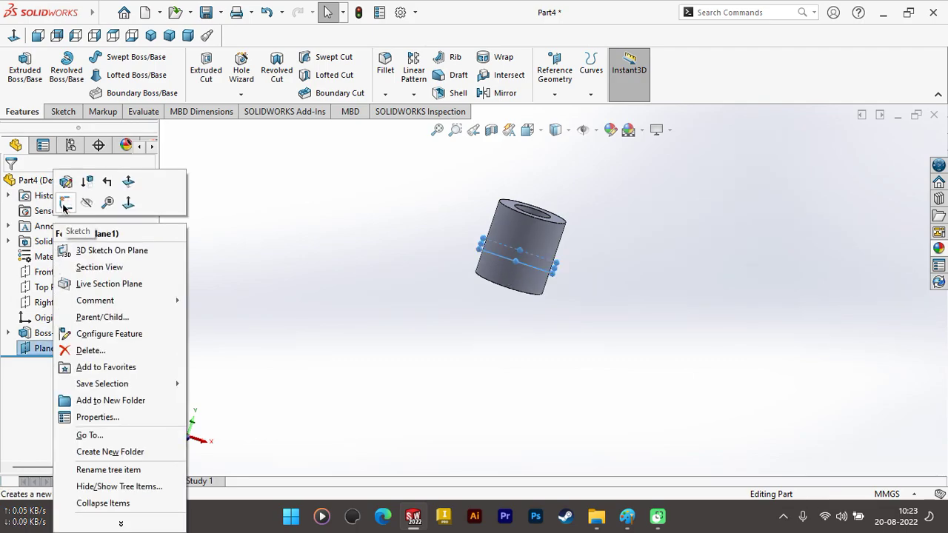
pyautogui.click(65, 203)
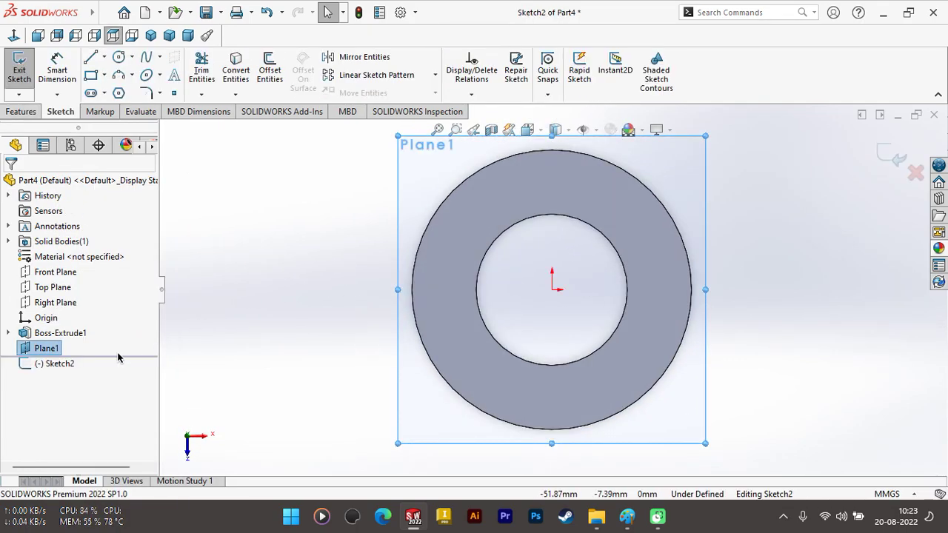
pyautogui.click(92, 58)
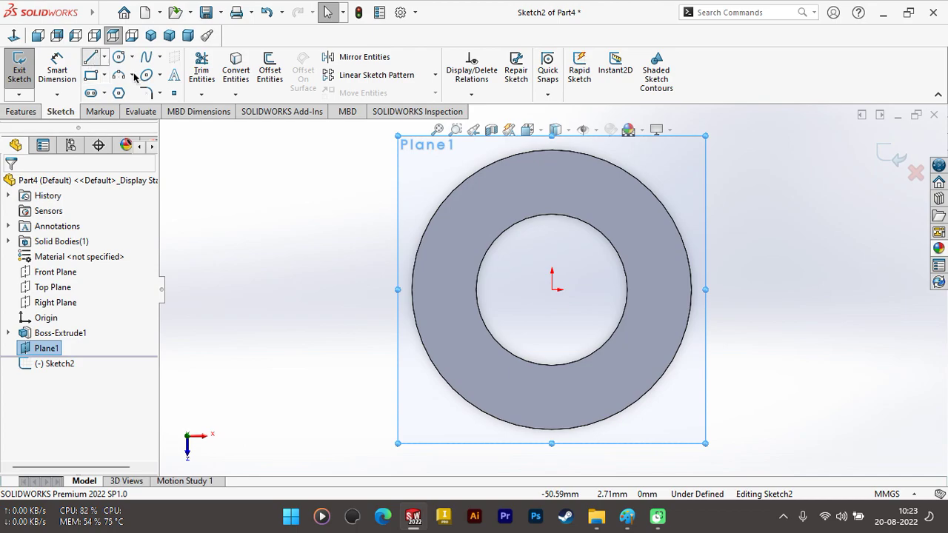
pyautogui.click(478, 185)
pyautogui.click(10, 184)
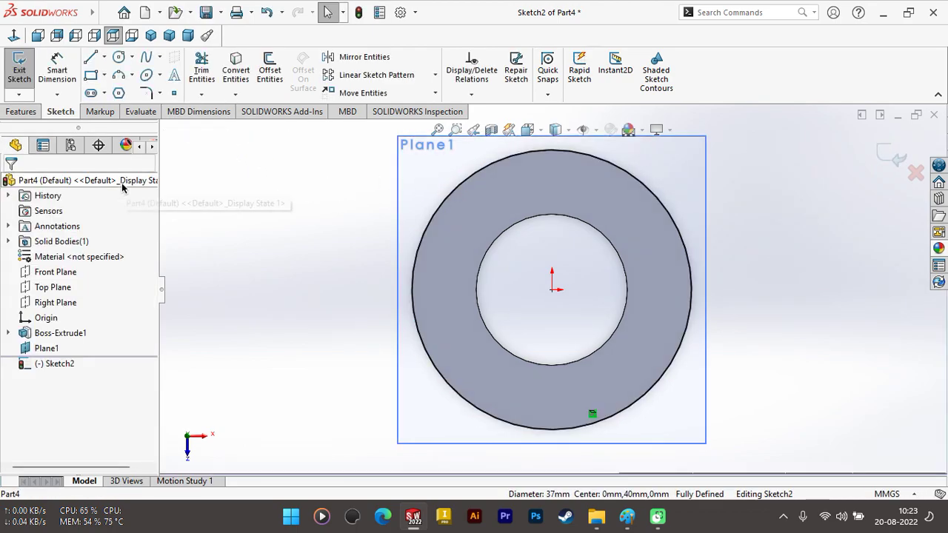
# Draw three lines forming a rectangle extending left from the outer circle
pyautogui.click(91, 58)
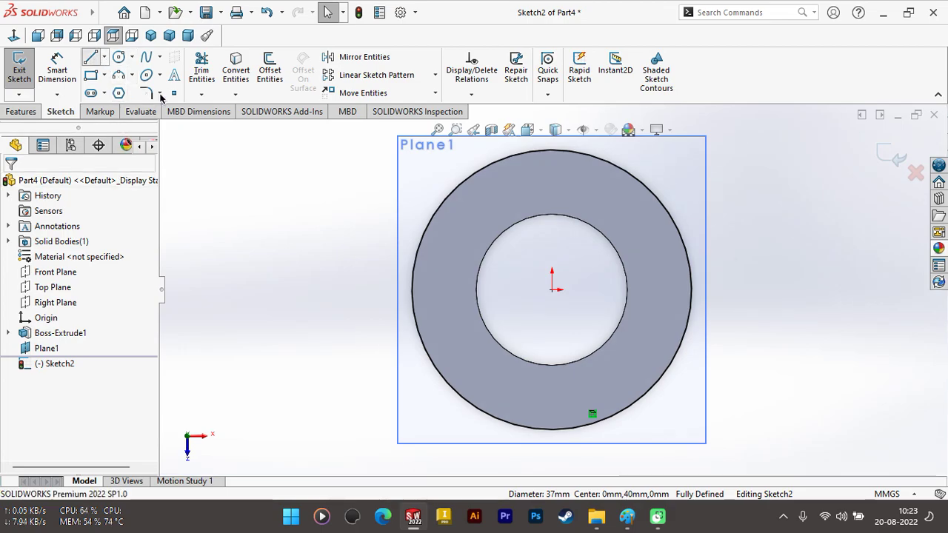
pyautogui.click(423, 233)
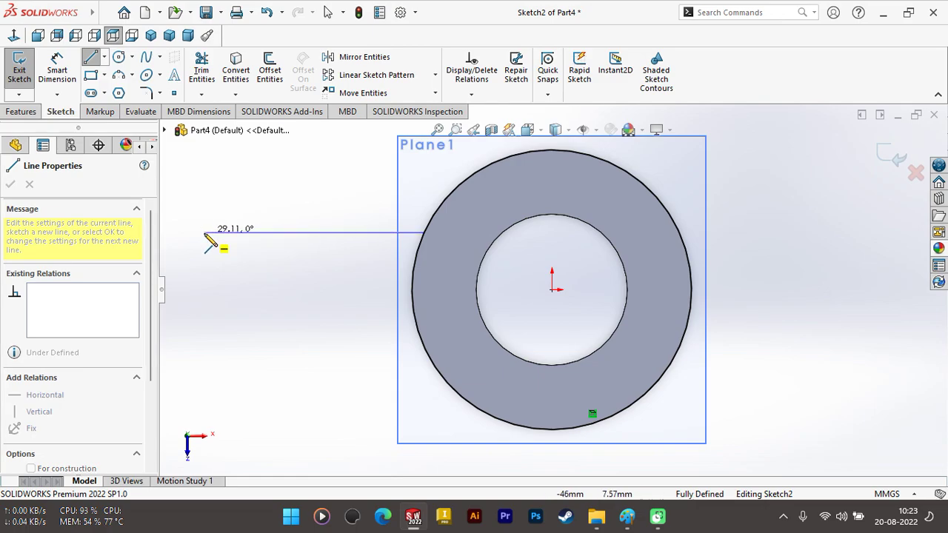
pyautogui.click(205, 232)
pyautogui.click(205, 349)
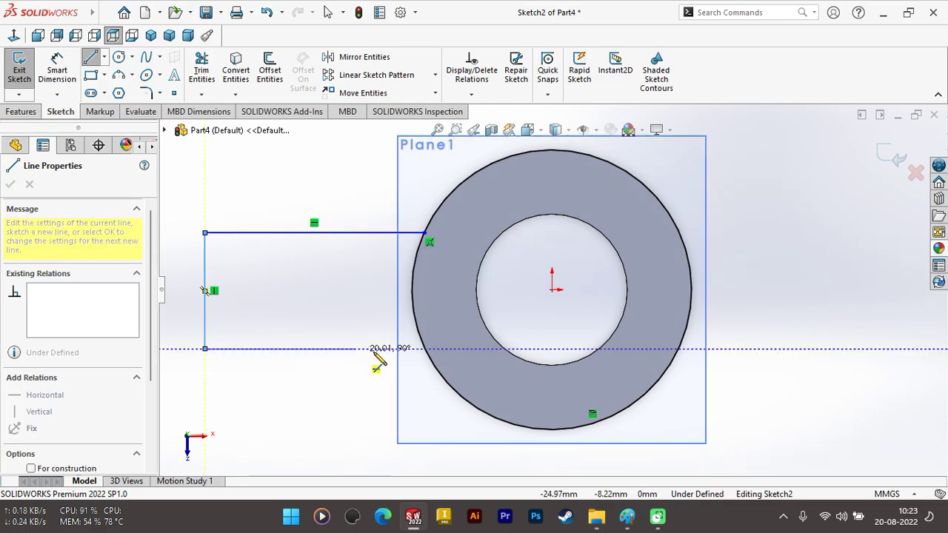
pyautogui.click(425, 348)
pyautogui.press('Escape')
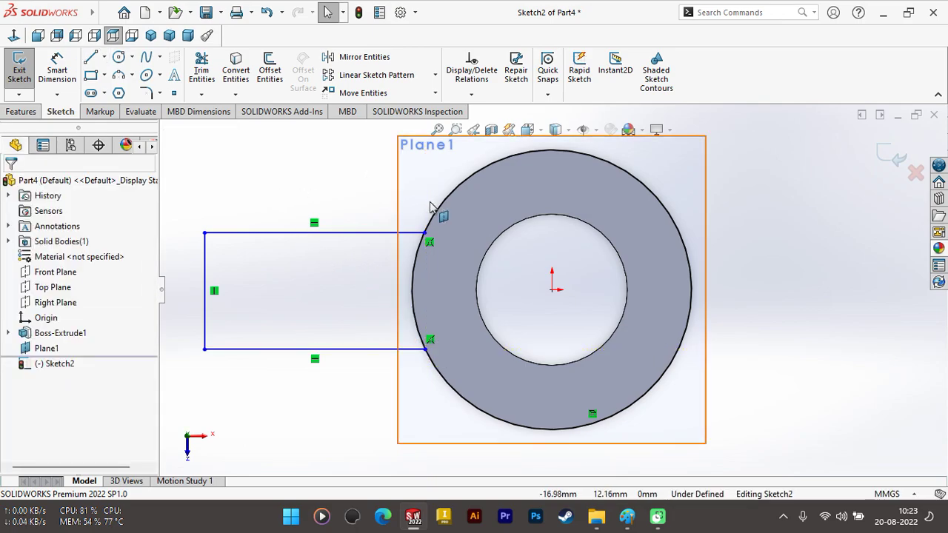
# Make the rectangle's two corner points on the circle vertical to each other
pyautogui.click(425, 233)
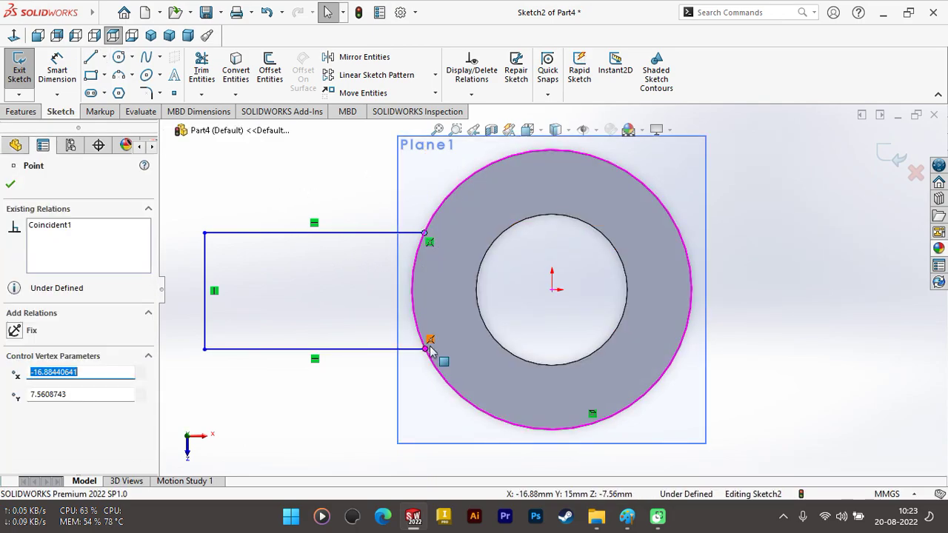
pyautogui.keyDown('ctrl'); pyautogui.click(426, 348); pyautogui.keyUp('ctrl')
pyautogui.click(13, 425)
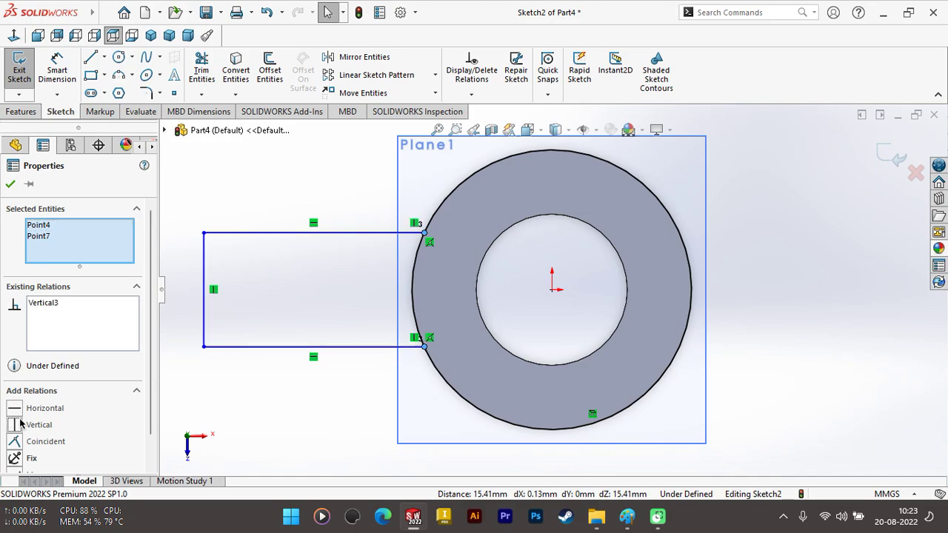
pyautogui.click(332, 348)
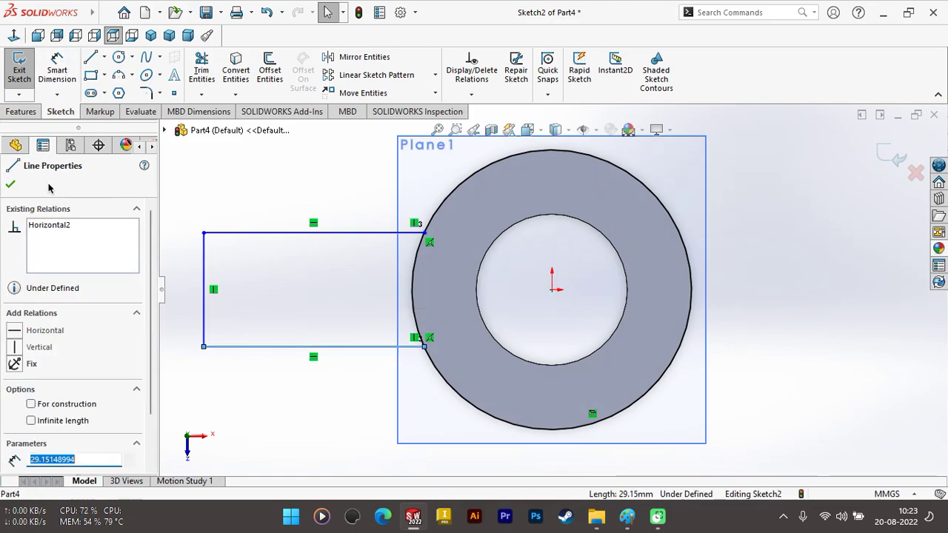
pyautogui.click(10, 185)
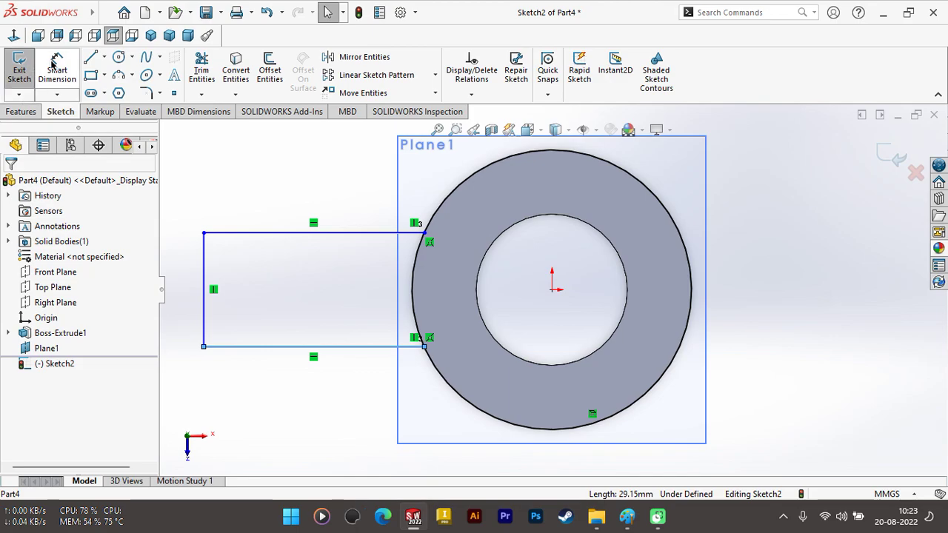
# Dimension the rectangle's height as 28 mm, then view the Paint drawing
pyautogui.click(372, 234)
pyautogui.click(363, 347)
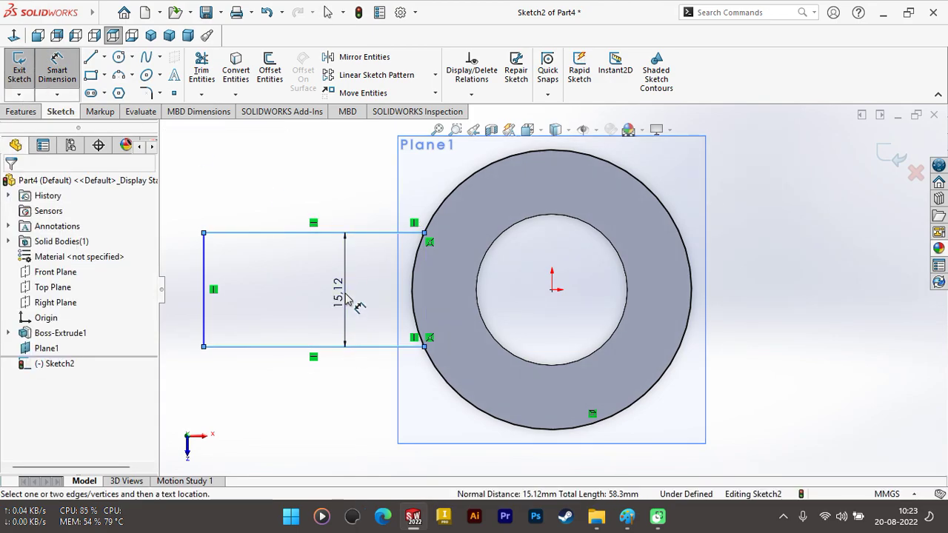
pyautogui.click(360, 303)
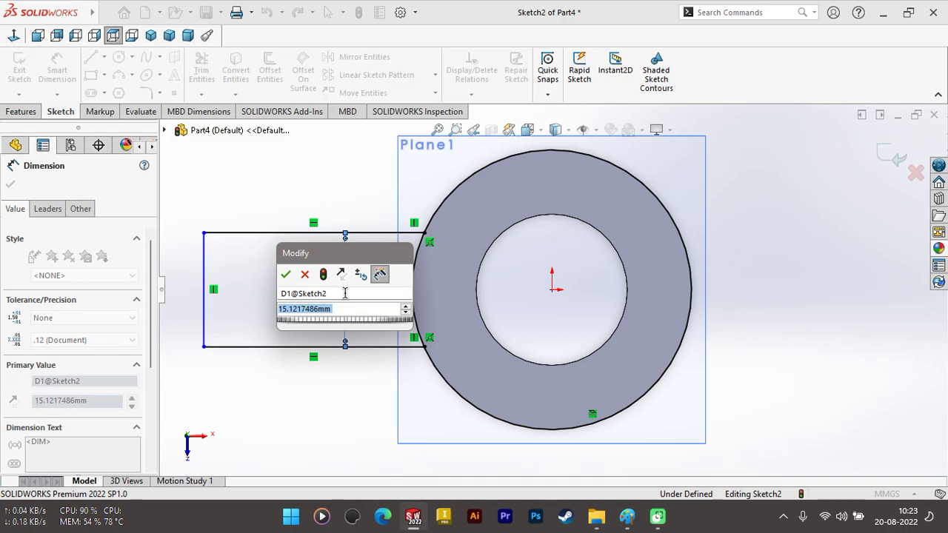
pyautogui.write('28')
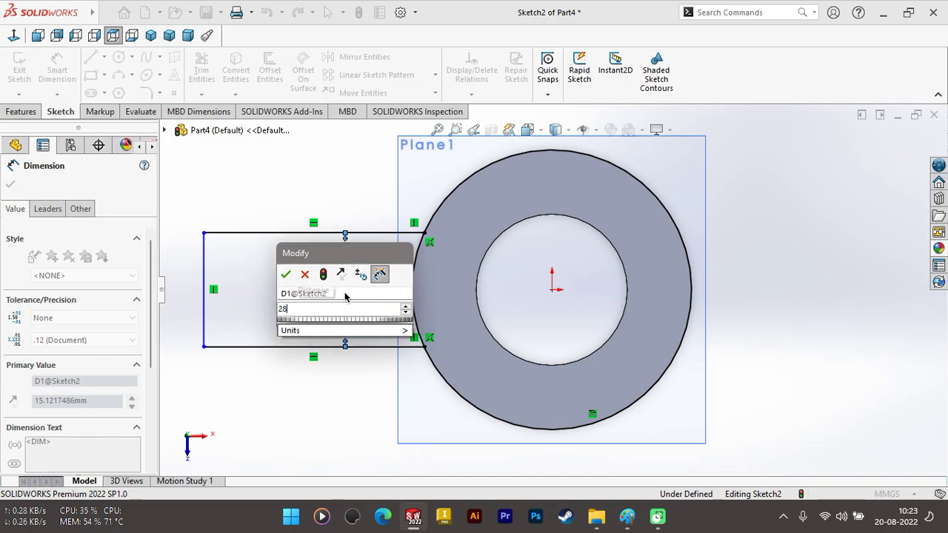
pyautogui.press('Return')
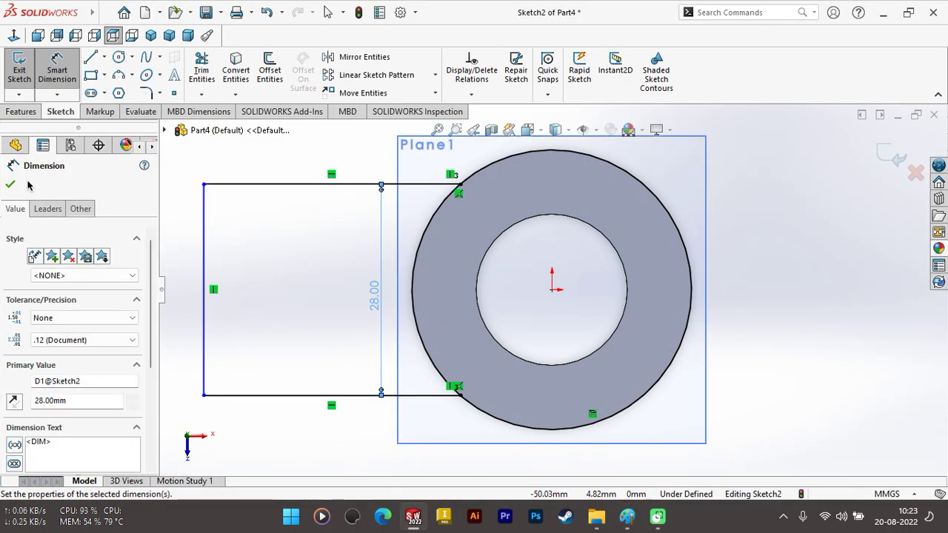
pyautogui.click(10, 184)
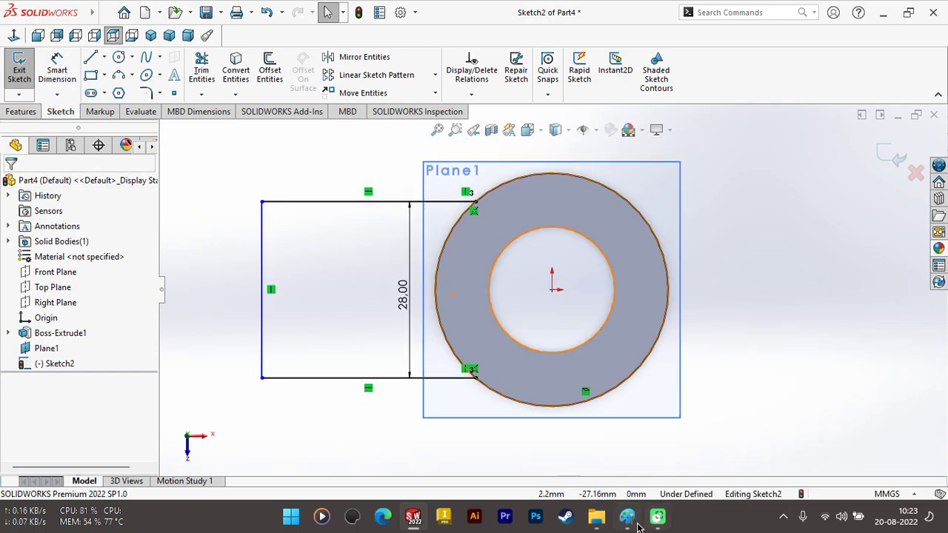
pyautogui.click(634, 523)
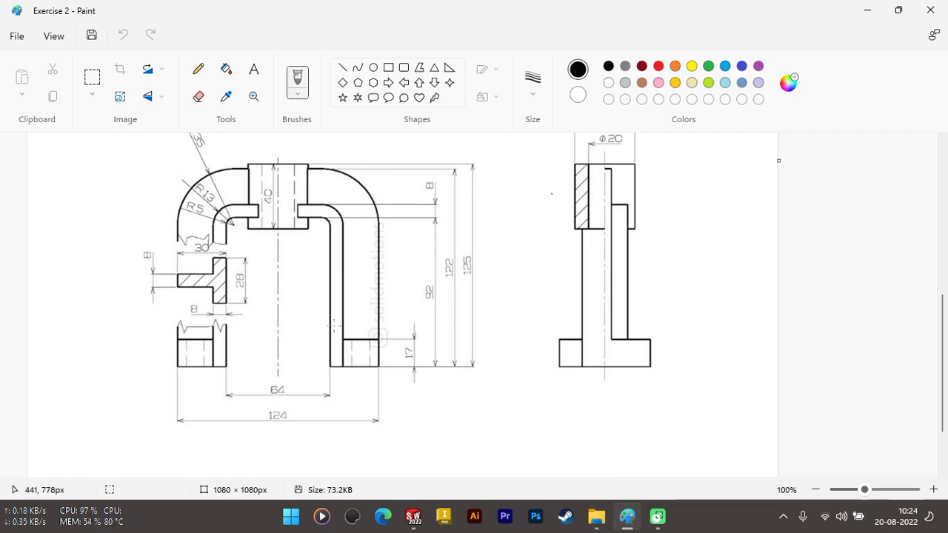
# Return to the SOLIDWORKS sketch after reviewing the drawing's front-view dimensions
pyautogui.click(412, 516)
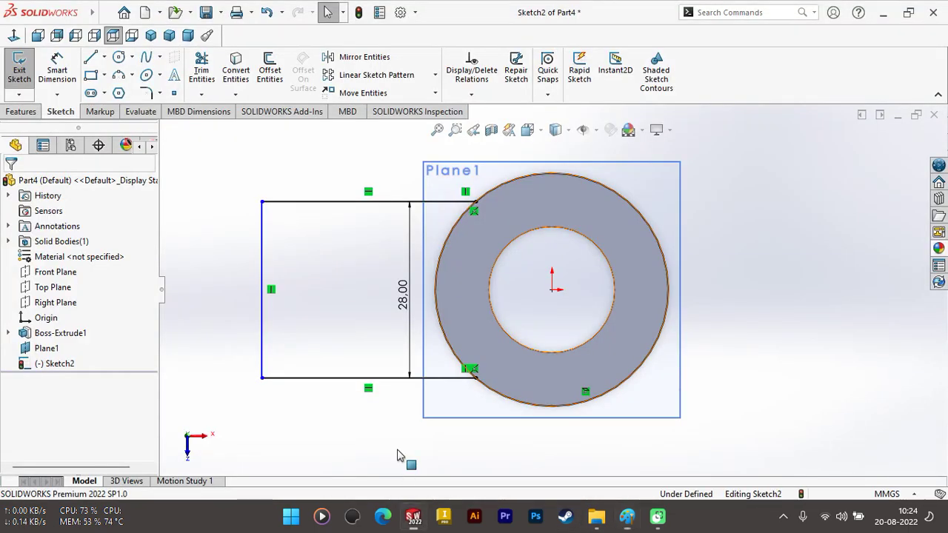
# Dimension the distance from the ring's centre to the arm's left edge as 32 mm
pyautogui.click(551, 289)
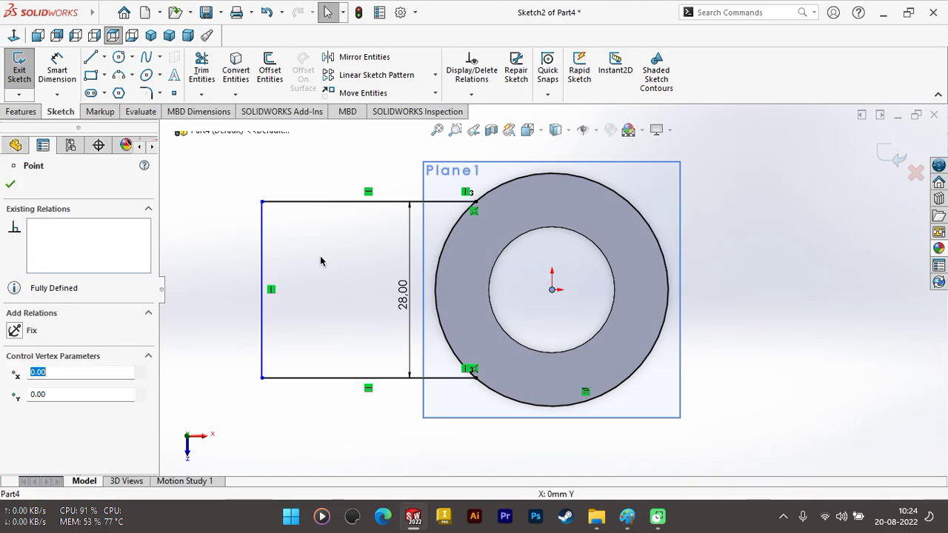
pyautogui.click(263, 257)
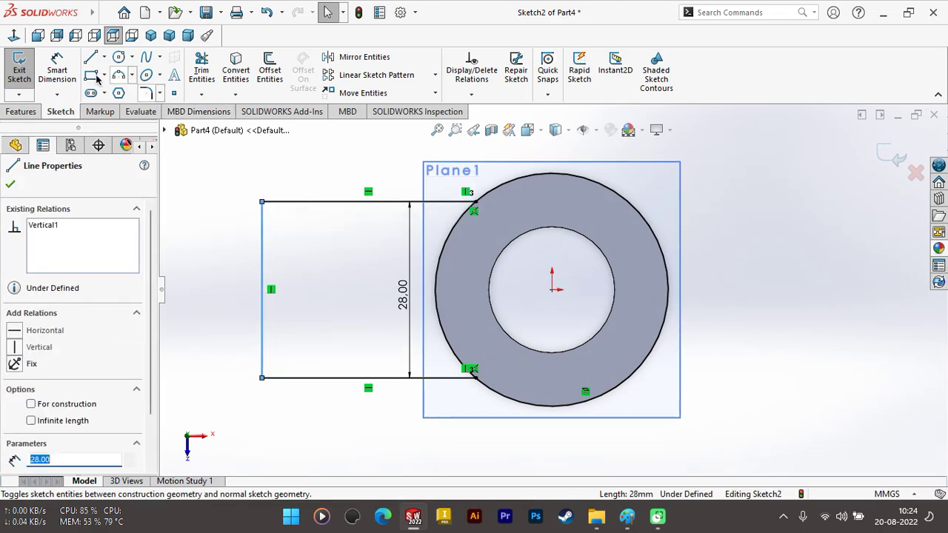
pyautogui.click(57, 68)
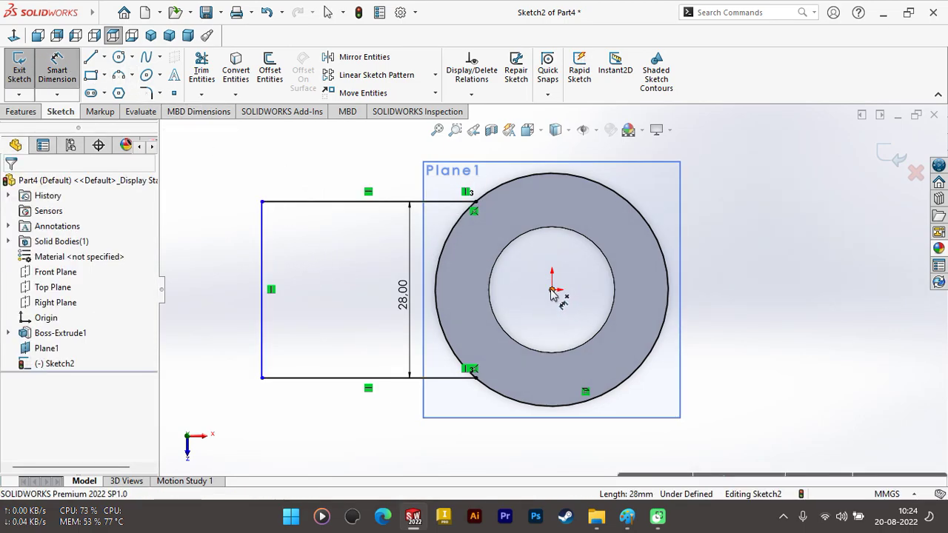
pyautogui.click(551, 290)
pyautogui.click(263, 271)
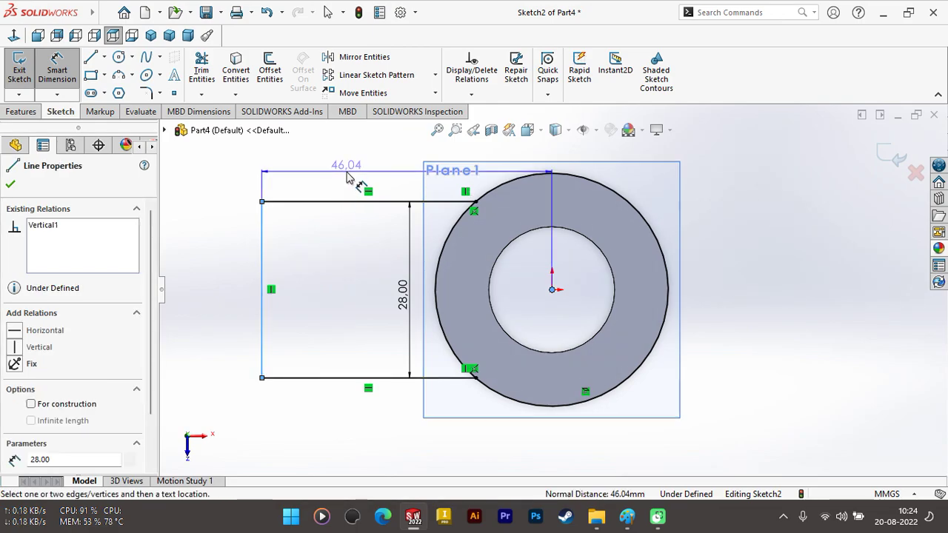
pyautogui.click(349, 176)
pyautogui.write('64')
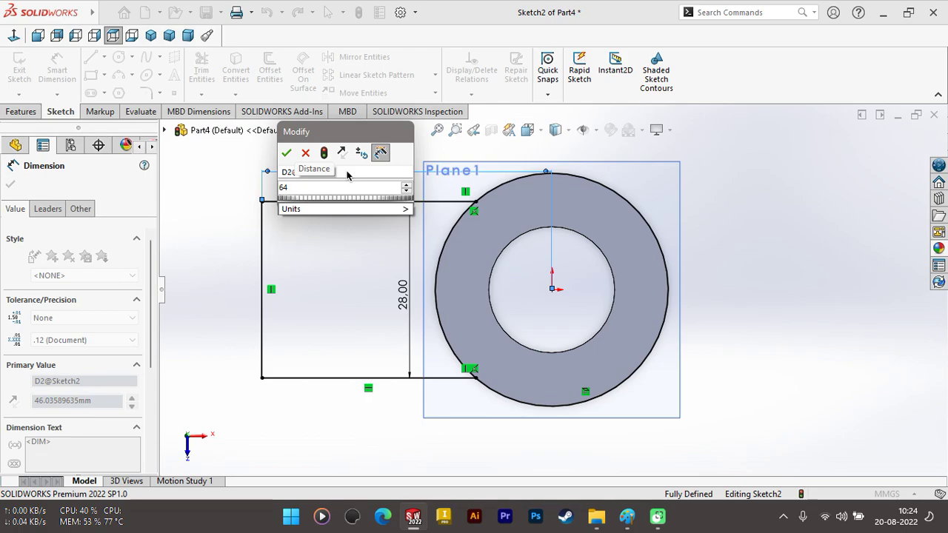
pyautogui.press('Escape')
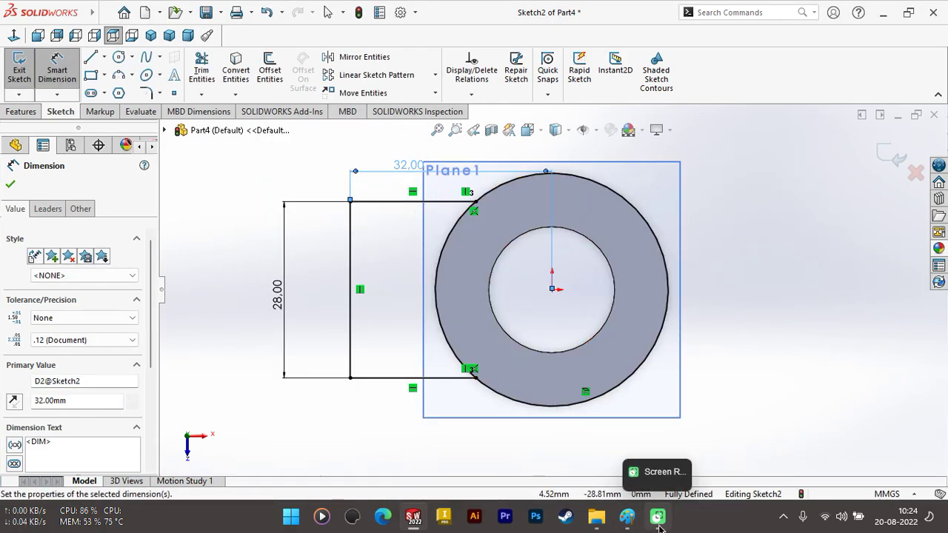
pyautogui.click(626, 517)
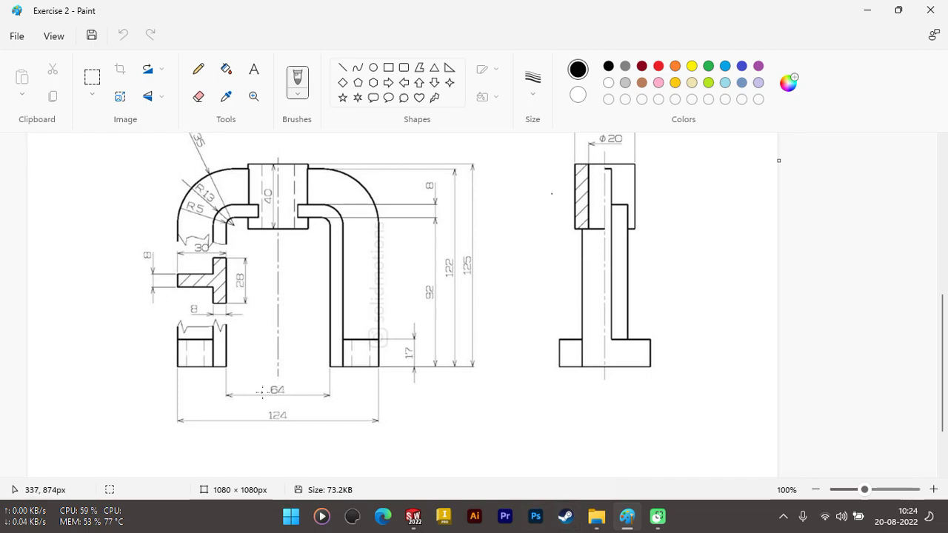
# Return to the SOLIDWORKS sketch after checking the Exercise 2 dimensions
pyautogui.click(419, 513)
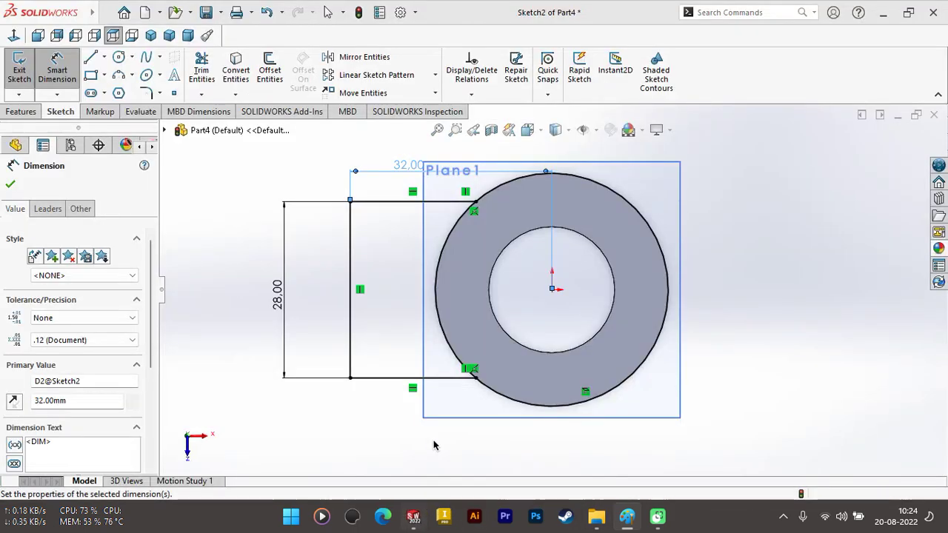
# Lengthen the arm by changing the 32 mm dimension to 32+8 (40 mm)
pyautogui.doubleClick(398, 168)
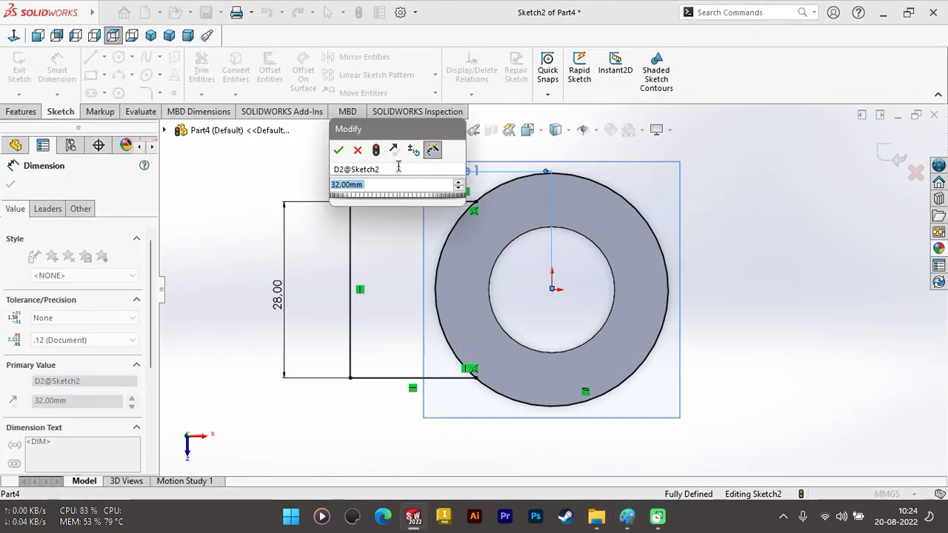
pyautogui.write('+8')
pyautogui.press('Return')
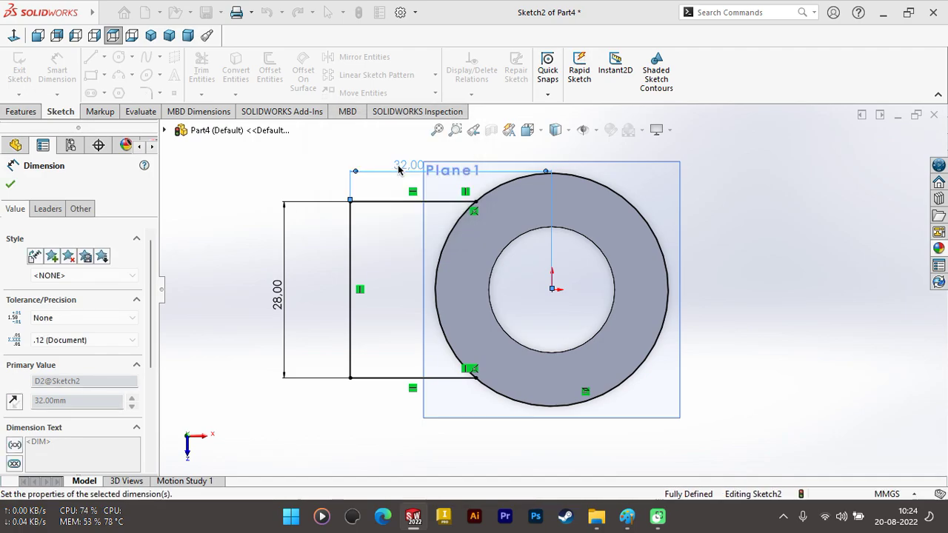
pyautogui.click(11, 184)
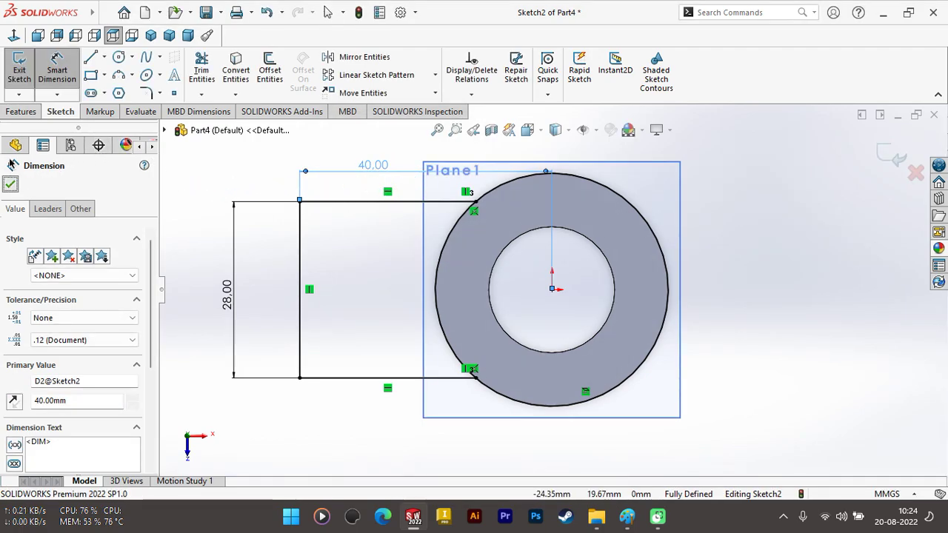
# Extrude the rectangle region 8 mm in the reversed direction into an arm block
pyautogui.click(17, 113)
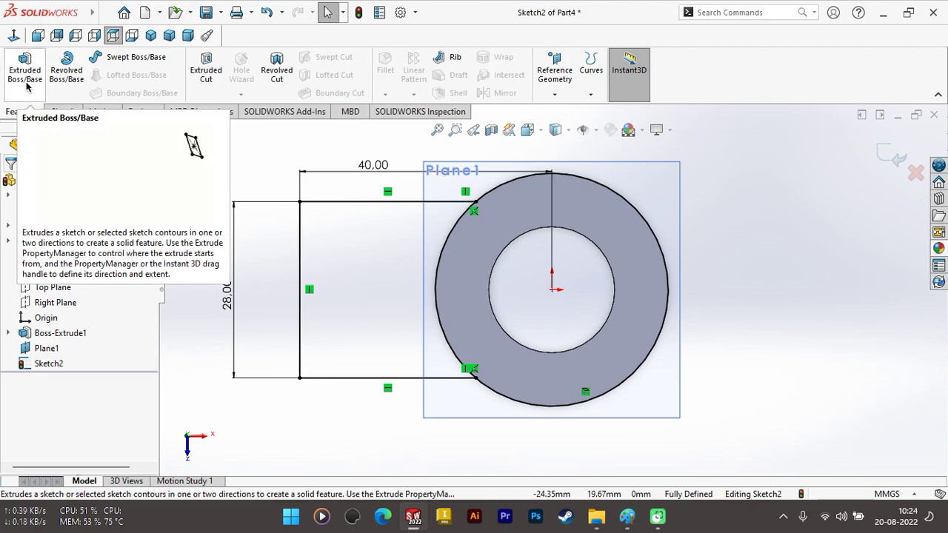
pyautogui.click(28, 85)
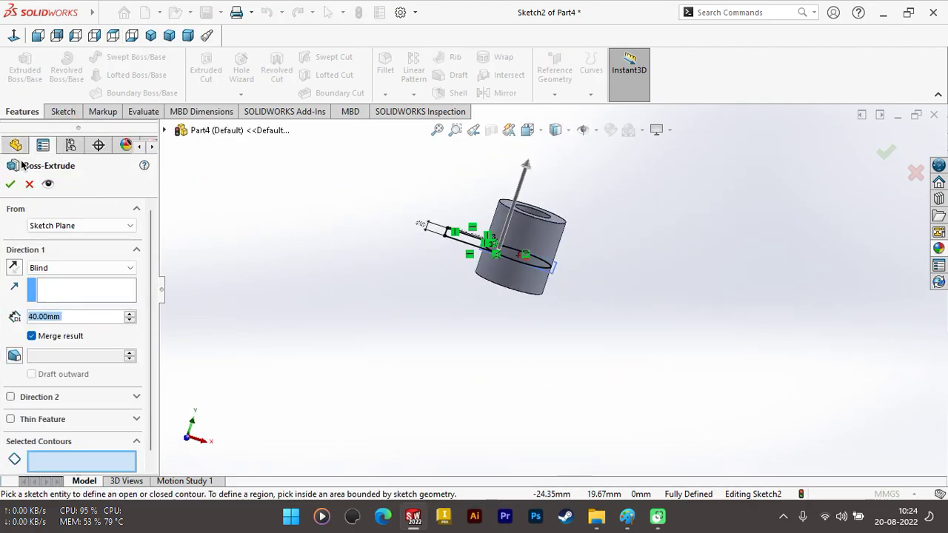
pyautogui.click(13, 268)
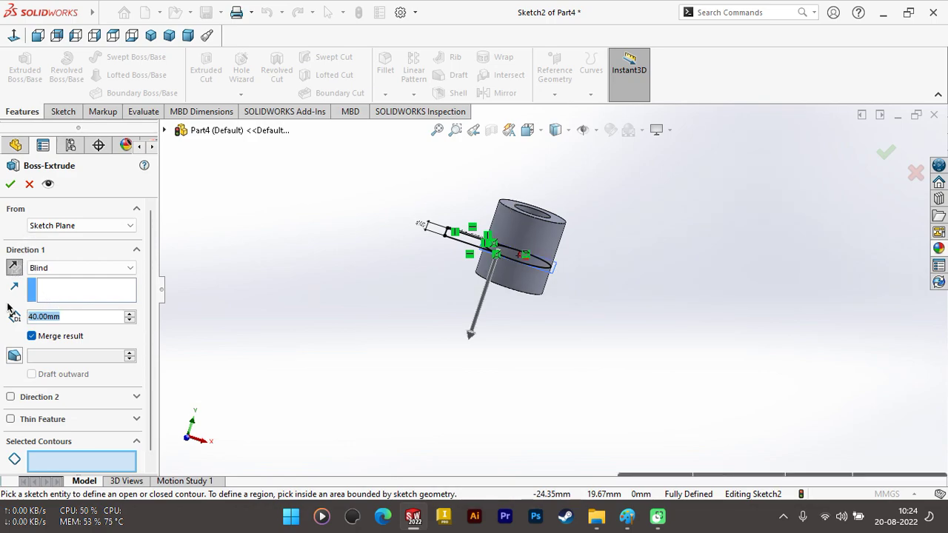
pyautogui.write('8')
pyautogui.press('Return')
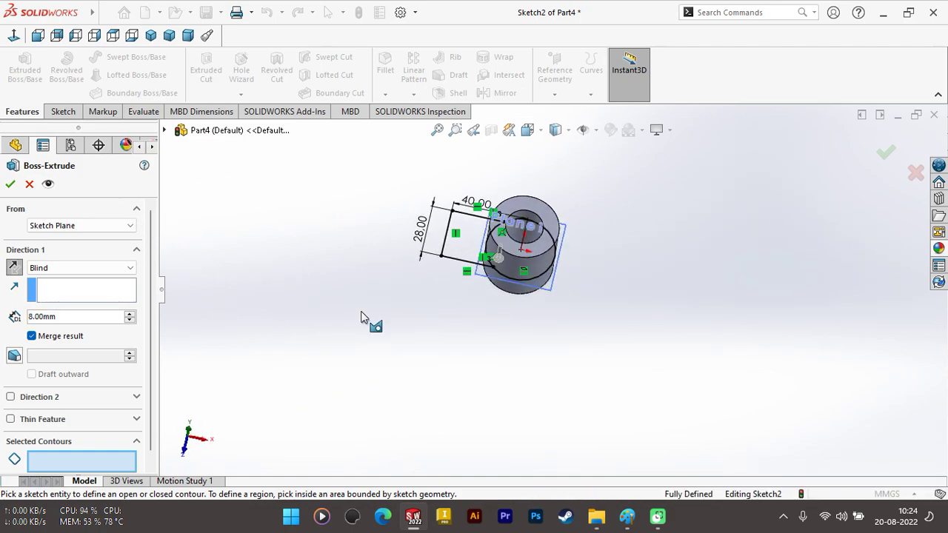
pyautogui.click(478, 248)
pyautogui.moveTo(398, 313)
pyautogui.mouseDown(button='middle')
pyautogui.moveTo(391, 252)
pyautogui.moveTo(374, 271)
pyautogui.mouseUp(button='middle')
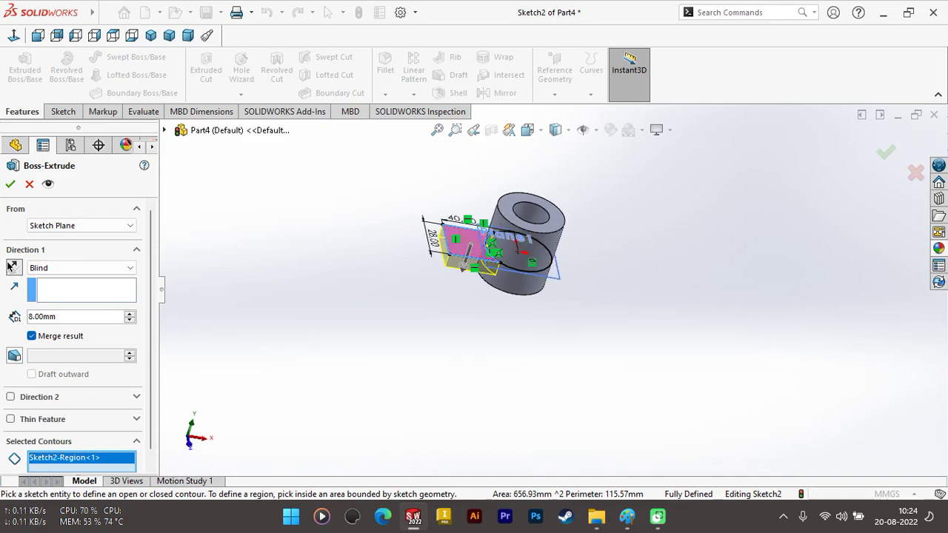
pyautogui.click(11, 186)
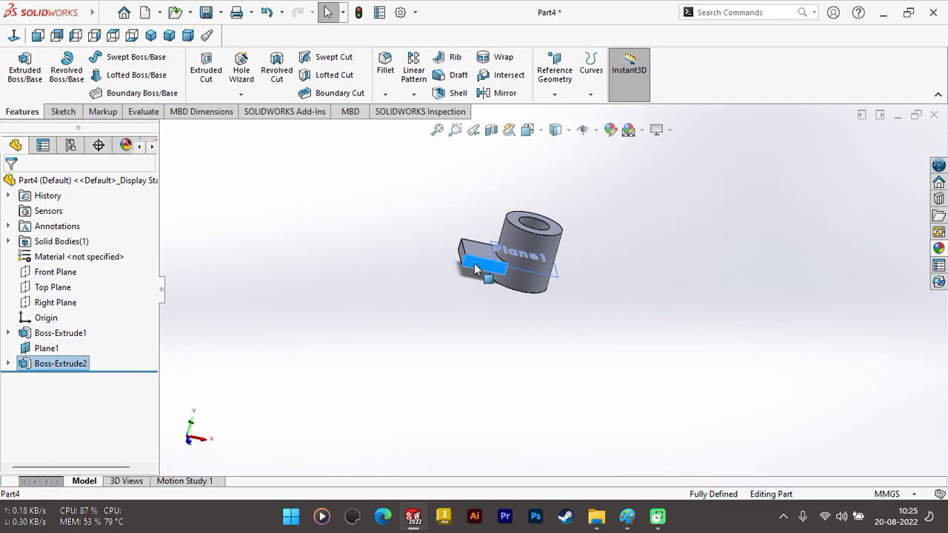
pyautogui.rightClick(474, 263)
# Open Sketch3 on the block's front face, zoom out, then view the Paint drawing
pyautogui.click(486, 165)
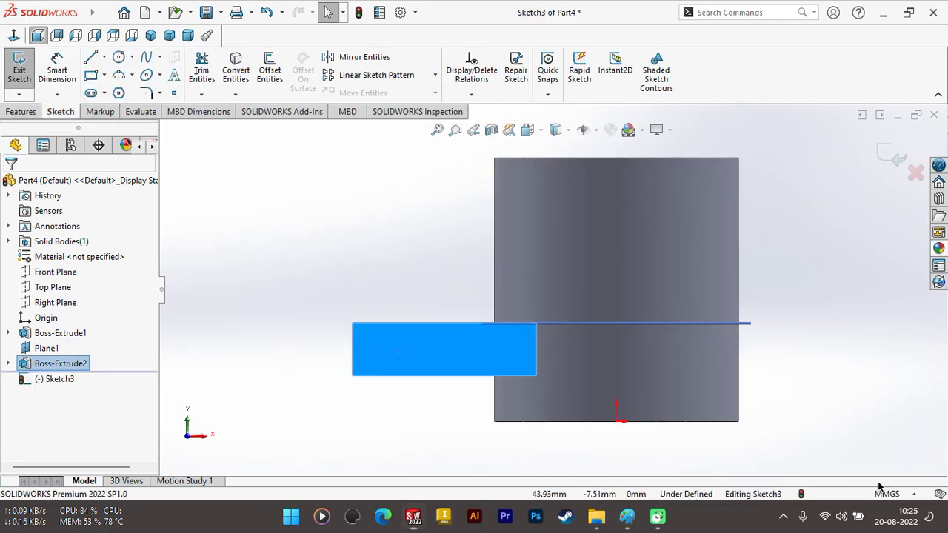
pyautogui.scroll(2, 607, 363)
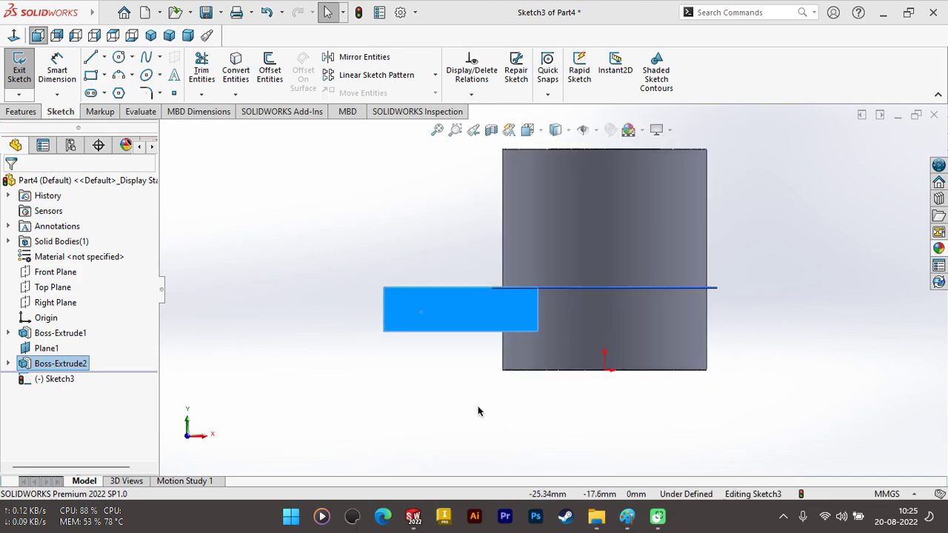
pyautogui.scroll(2, 479, 411)
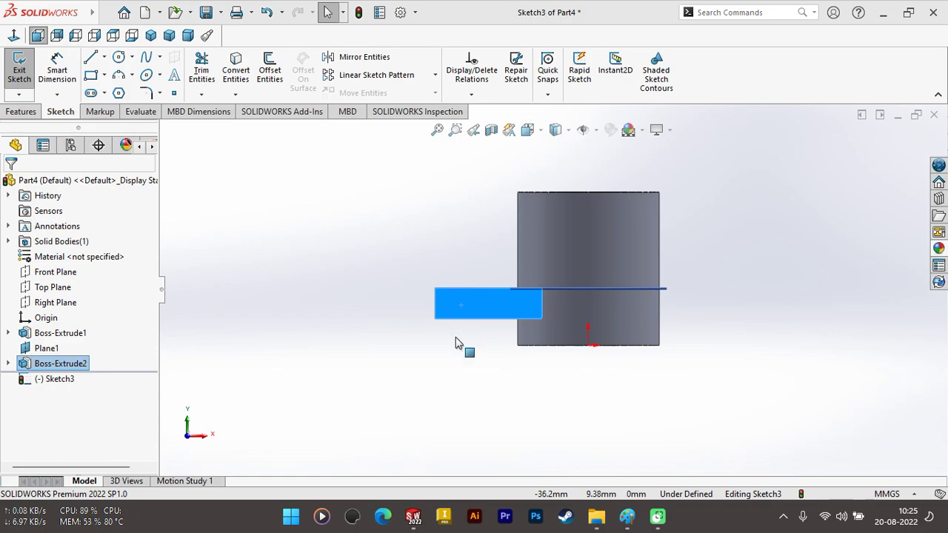
pyautogui.scroll(2, 474, 389)
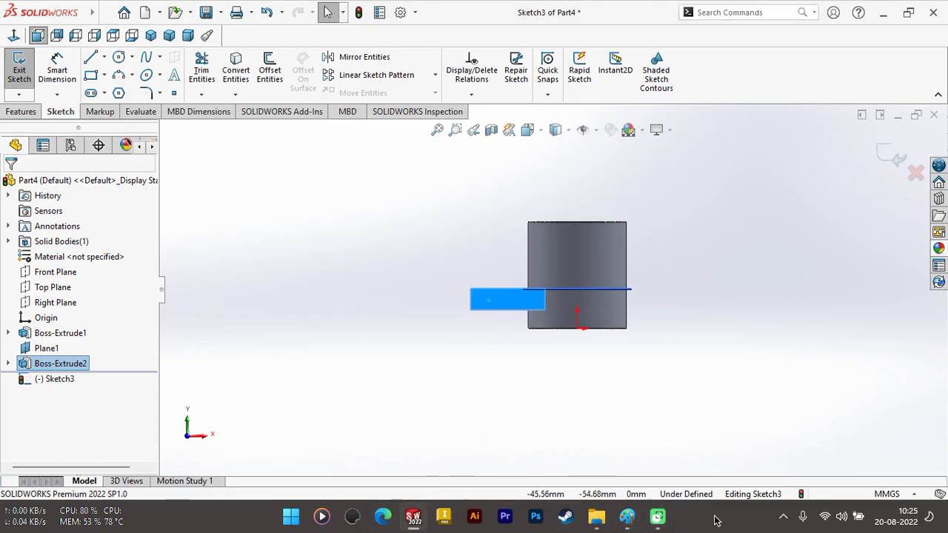
pyautogui.click(637, 516)
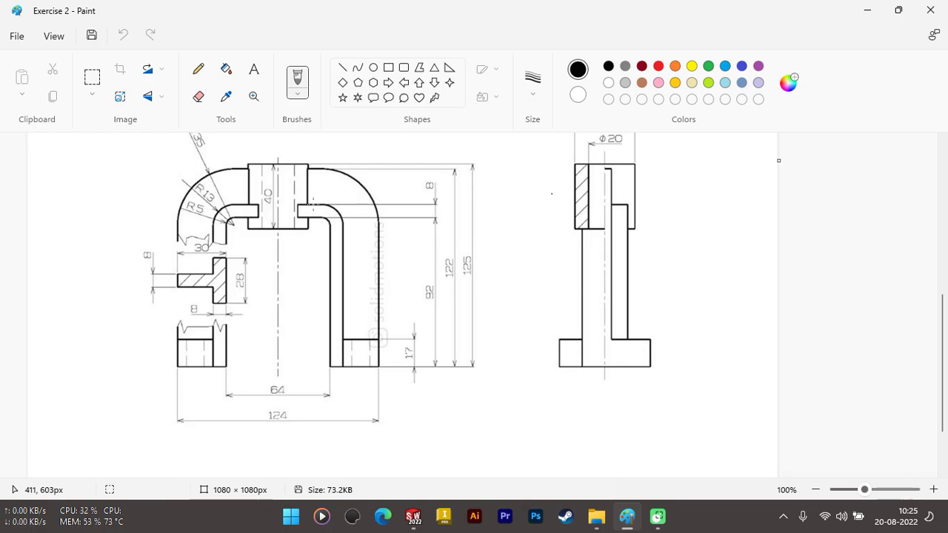
# Go back to SOLIDWORKS with the empty Sketch3 open on the block face
pyautogui.click(413, 516)
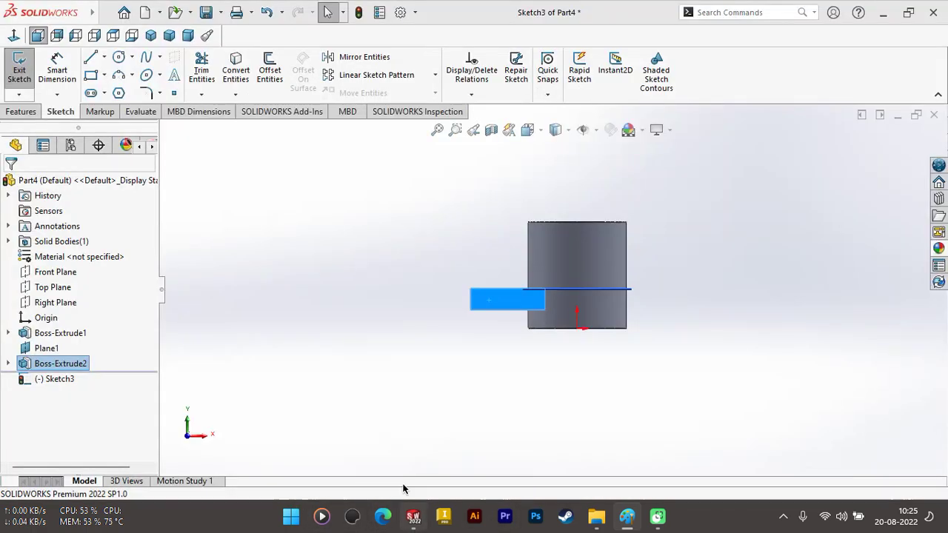
# Draw a small rectangular pad outline below the block with sketch lines
pyautogui.click(90, 57)
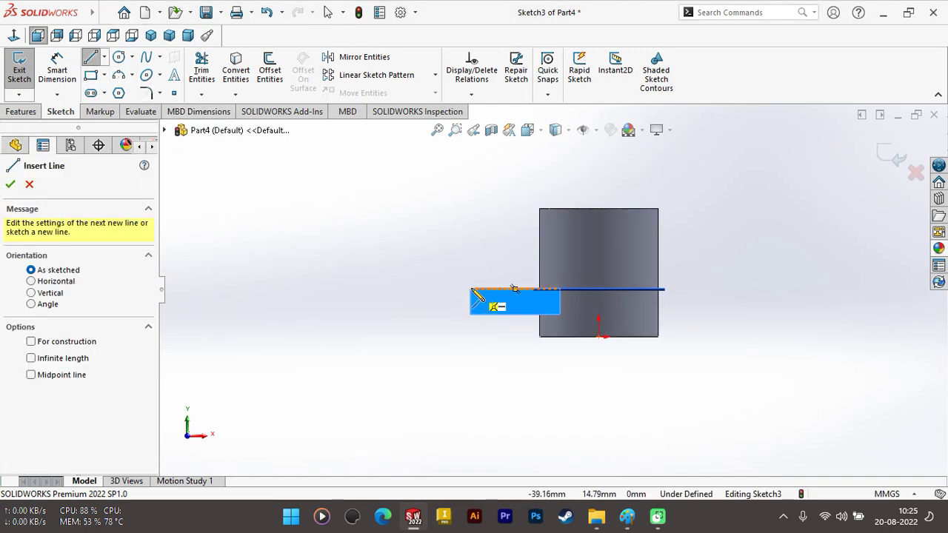
pyautogui.click(472, 290)
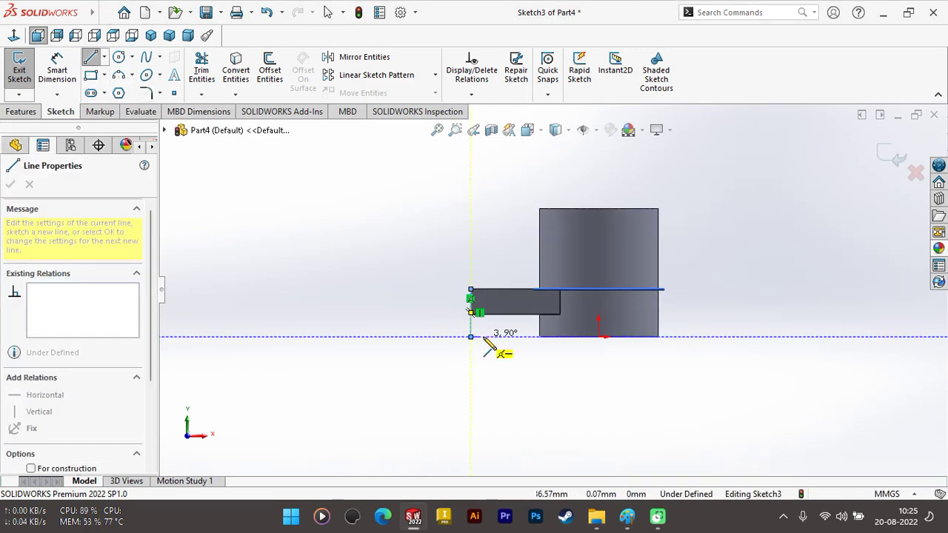
pyautogui.click(471, 338)
pyautogui.click(484, 338)
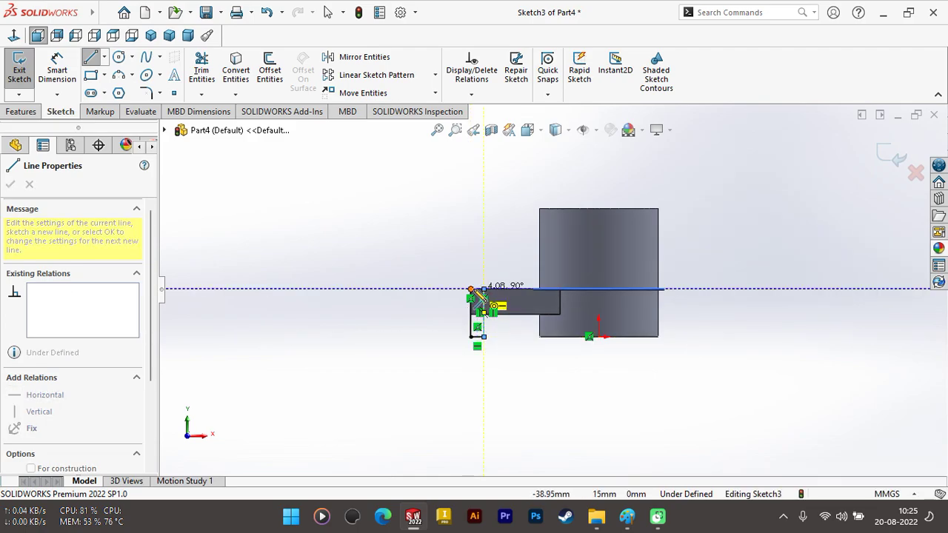
pyautogui.click(484, 290)
pyautogui.scroll(-2, 452, 282)
pyautogui.press('Escape')
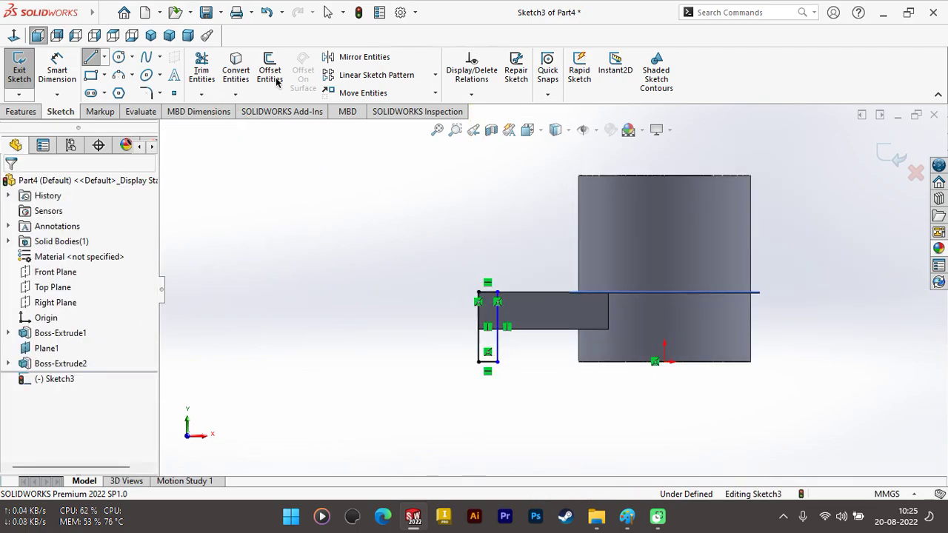
# Dimension the pad's width as 8 mm
pyautogui.click(57, 68)
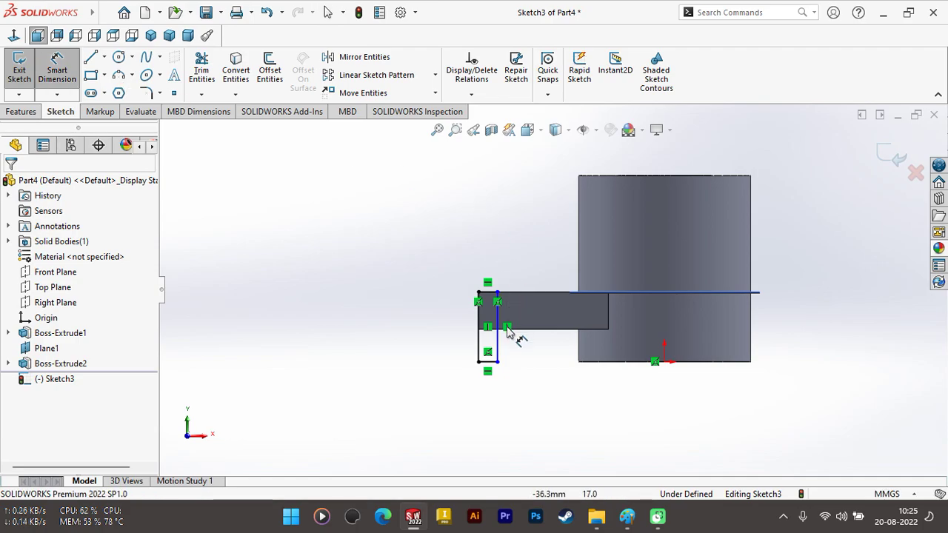
pyautogui.scroll(-2, 507, 333)
pyautogui.click(504, 328)
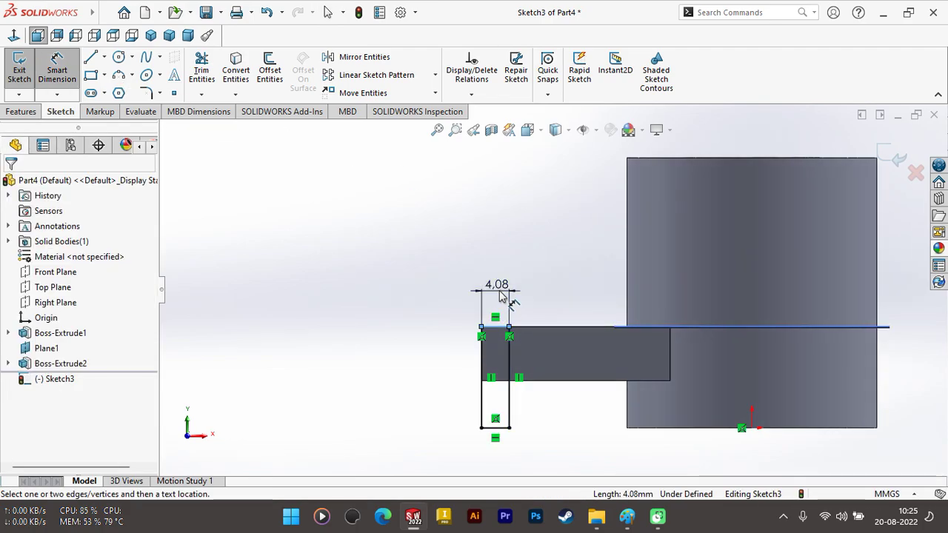
pyautogui.click(501, 293)
pyautogui.write('8')
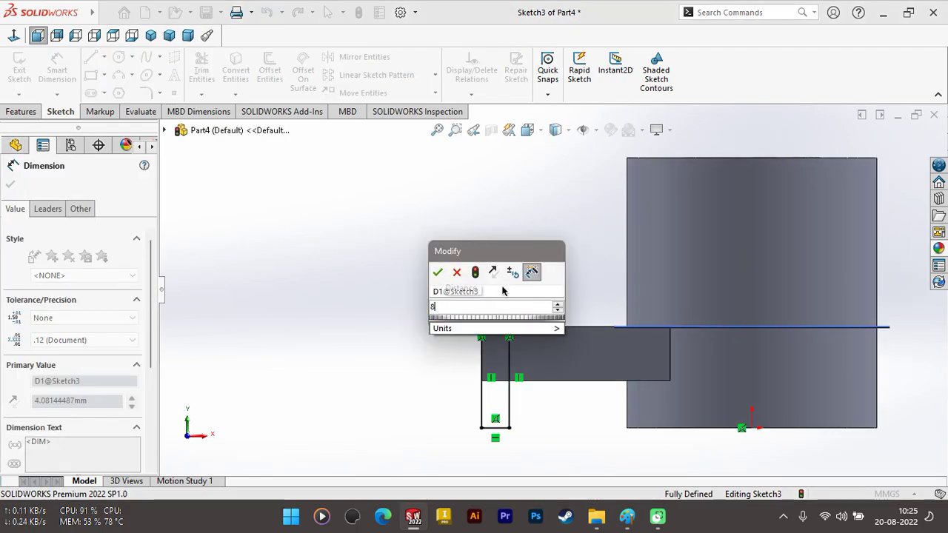
pyautogui.press('Return')
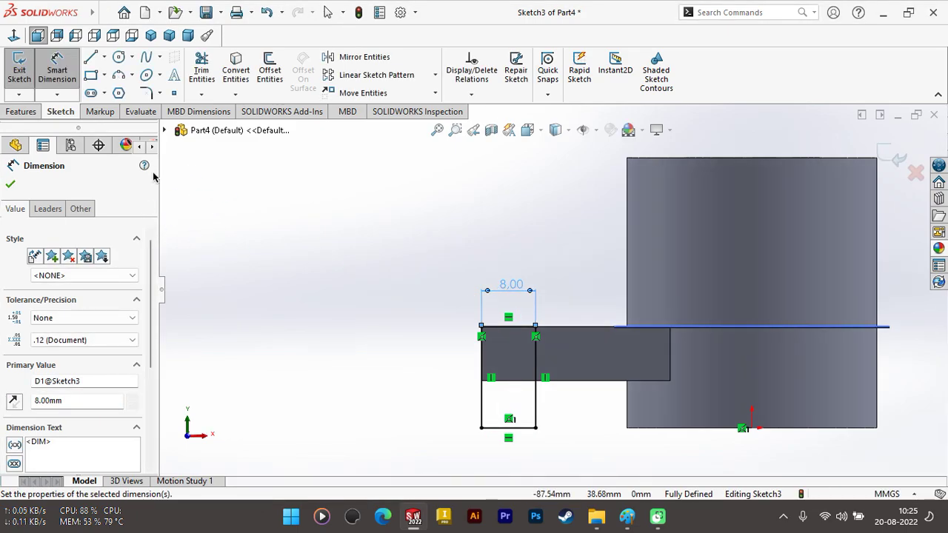
# Add the 15.00 pad height, accept it as driven, and find it cannot be edited
pyautogui.click(508, 327)
pyautogui.click(494, 428)
pyautogui.click(421, 381)
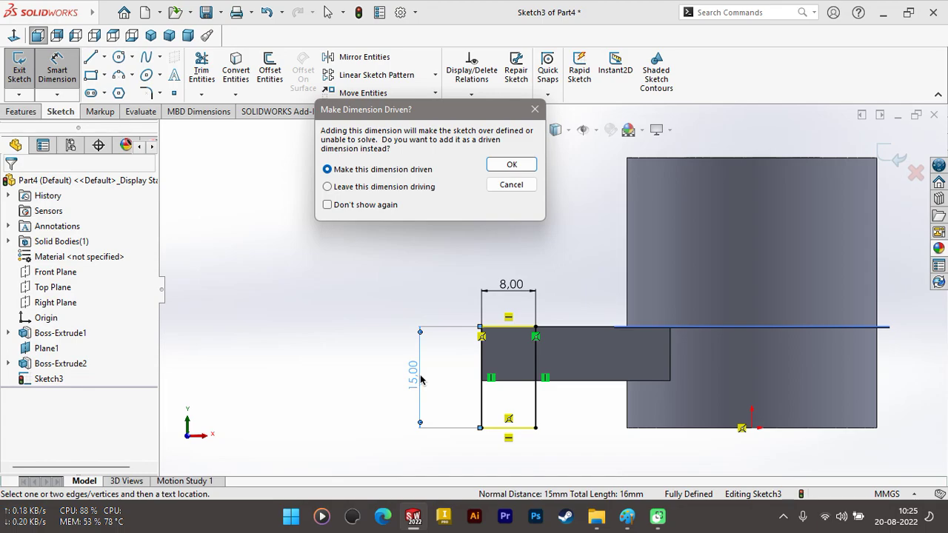
pyautogui.click(511, 165)
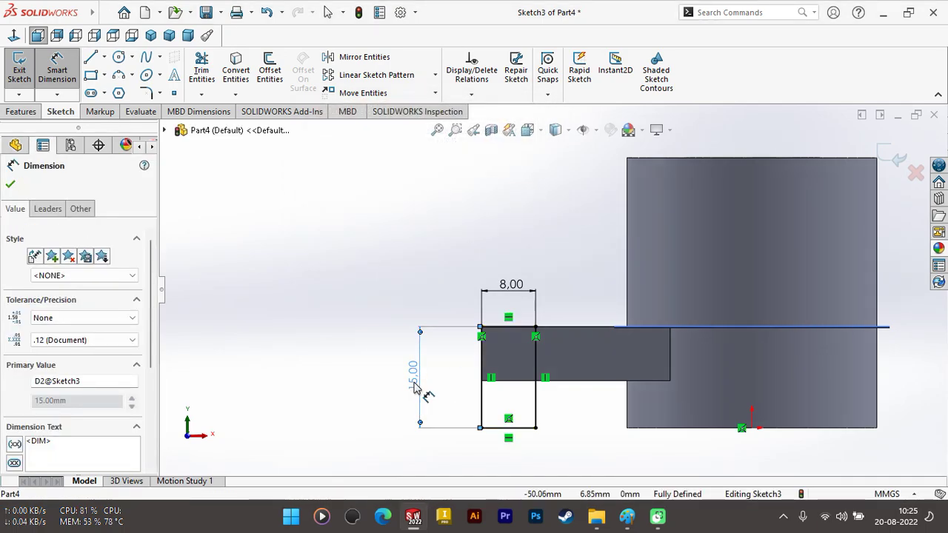
pyautogui.doubleClick(414, 386)
pyautogui.click(557, 257)
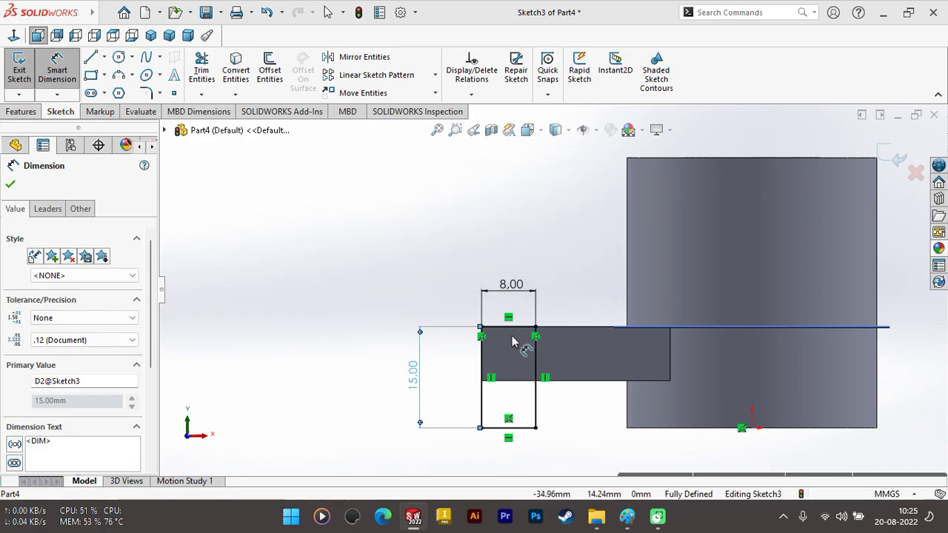
pyautogui.press('Escape')
# Delete the conflicting sketch relation and another sketch item, but the 15.00 height stays driven
pyautogui.rightClick(510, 420)
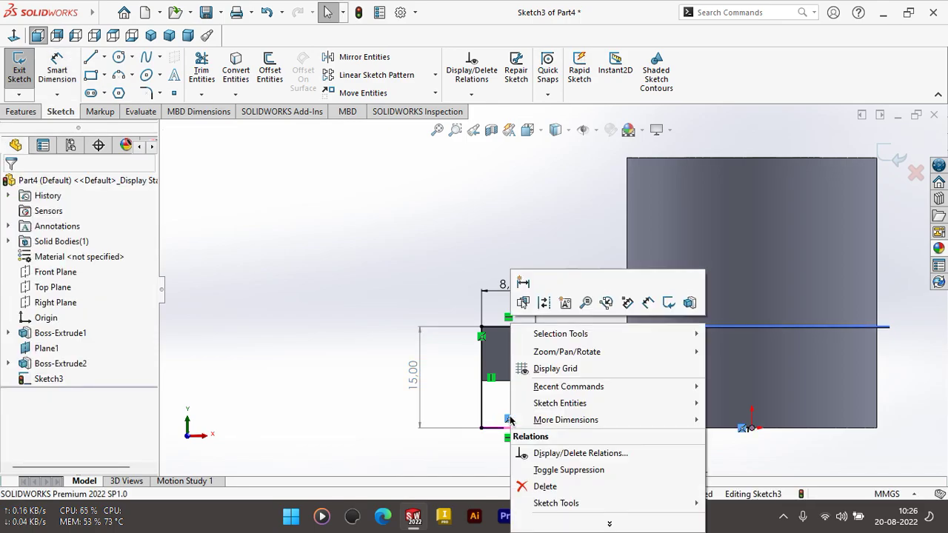
pyautogui.click(545, 486)
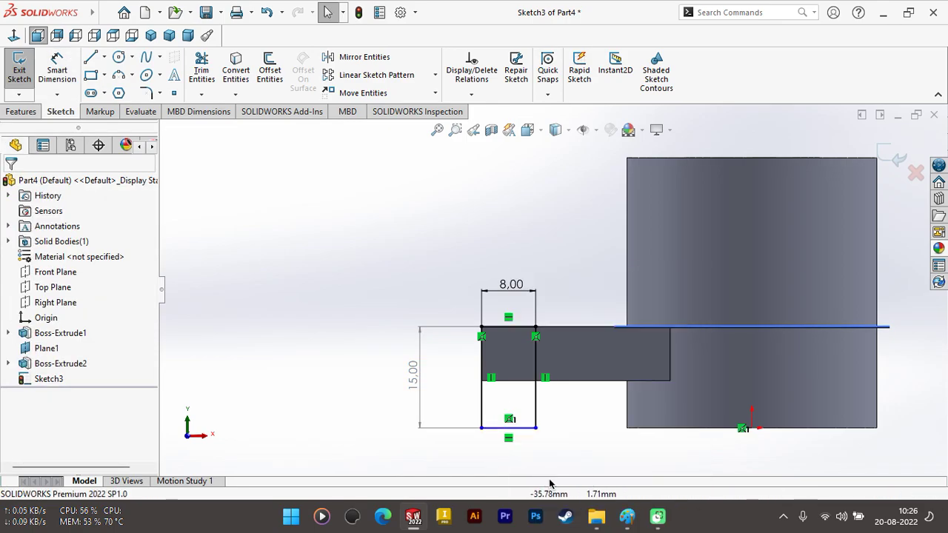
pyautogui.doubleClick(414, 374)
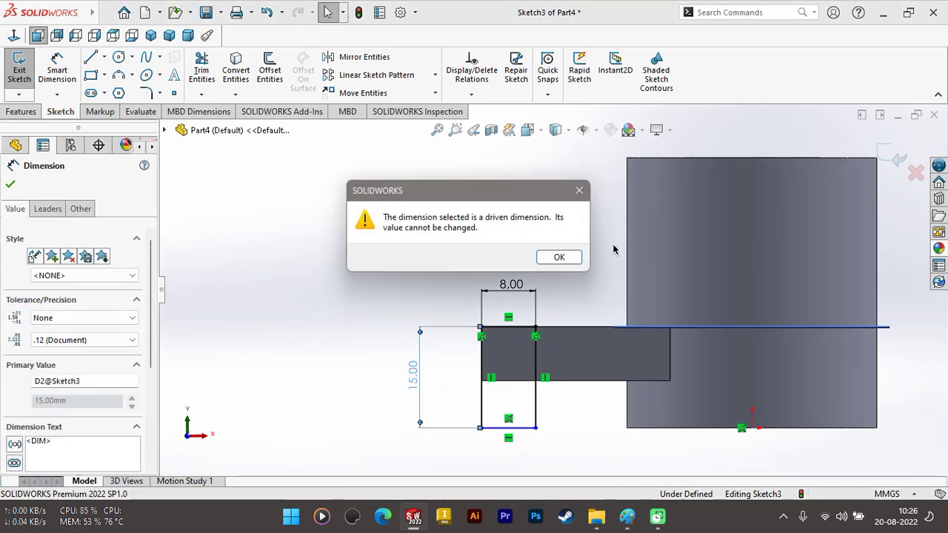
pyautogui.click(559, 258)
pyautogui.rightClick(741, 434)
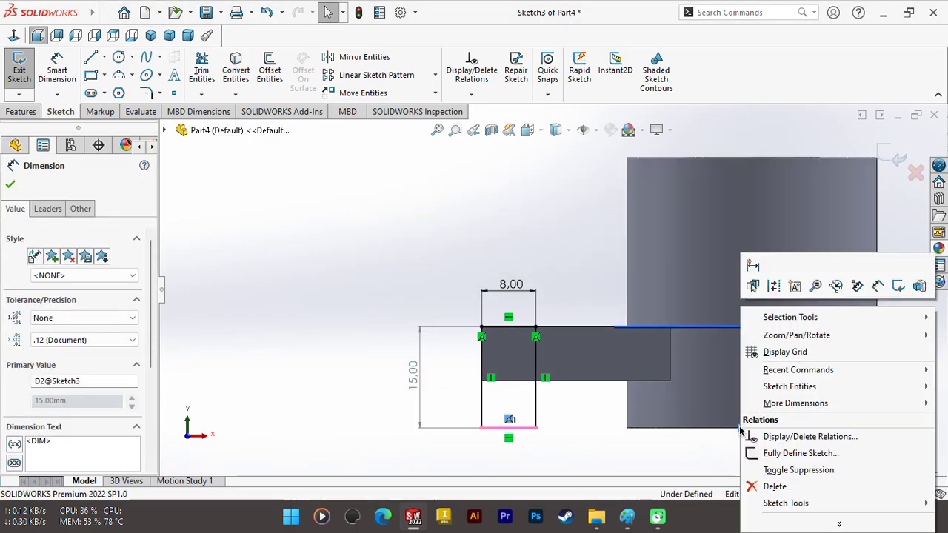
pyautogui.click(774, 486)
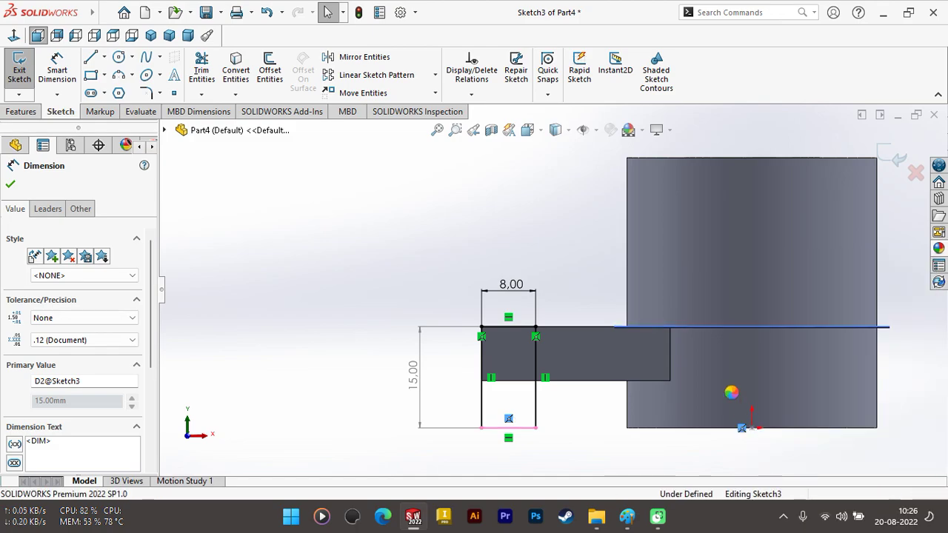
pyautogui.rightClick(741, 432)
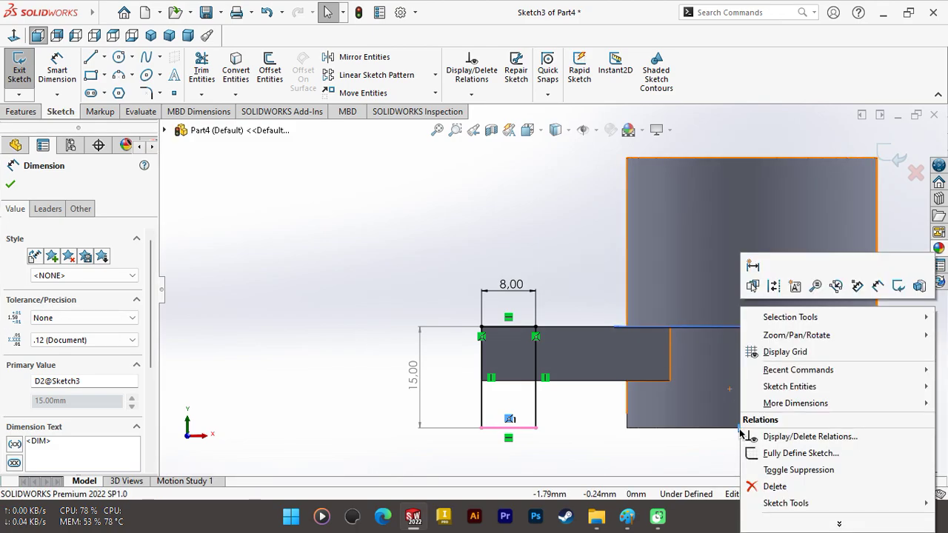
pyautogui.click(707, 432)
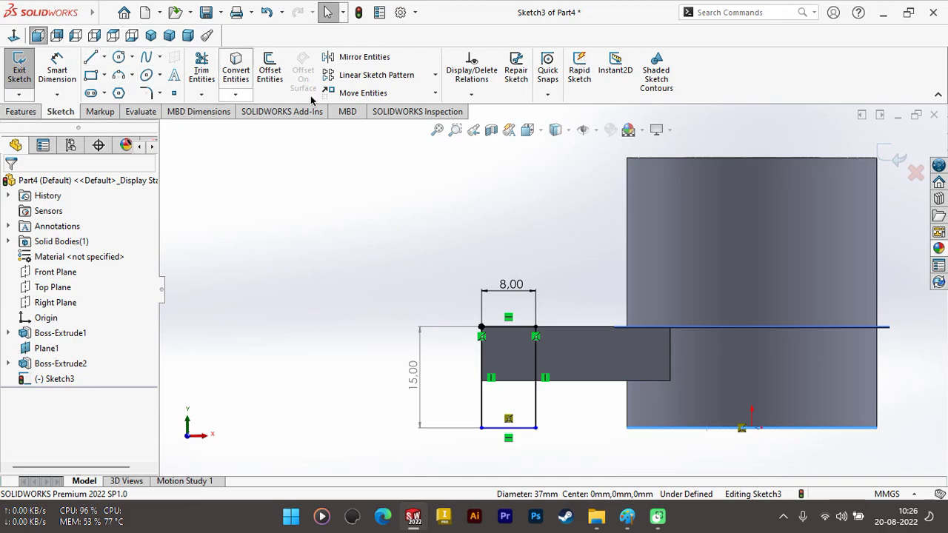
# Try editing the 15.00 height again with Smart Dimension; it remains a driven dimension
pyautogui.click(72, 74)
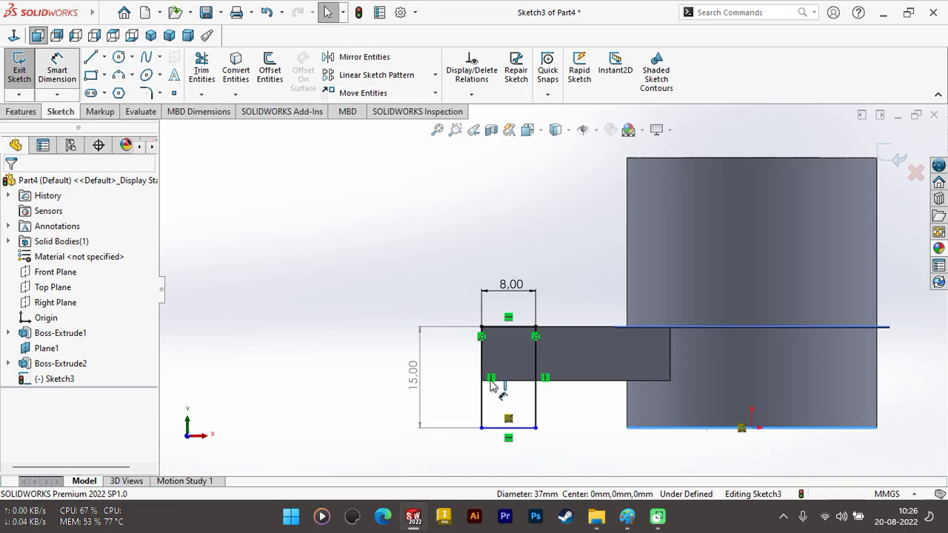
pyautogui.click(411, 374)
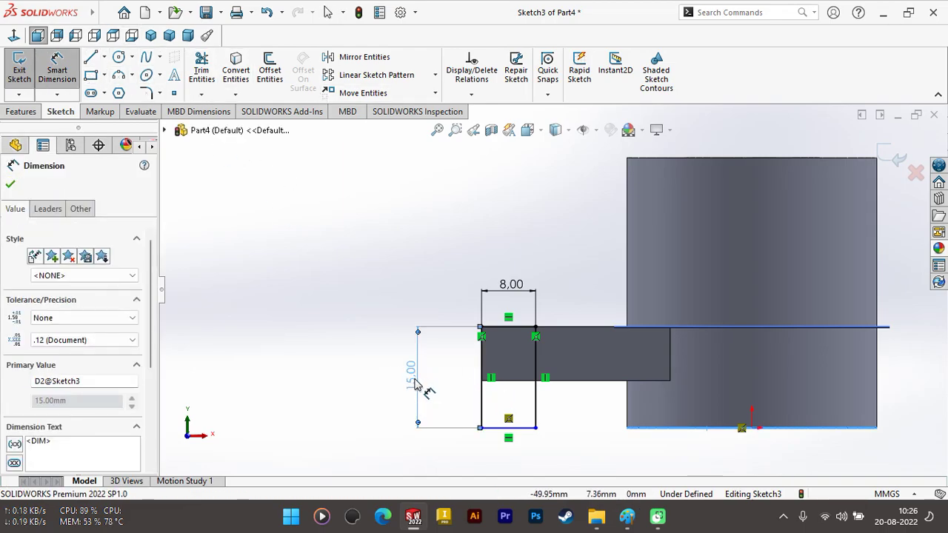
pyautogui.doubleClick(413, 380)
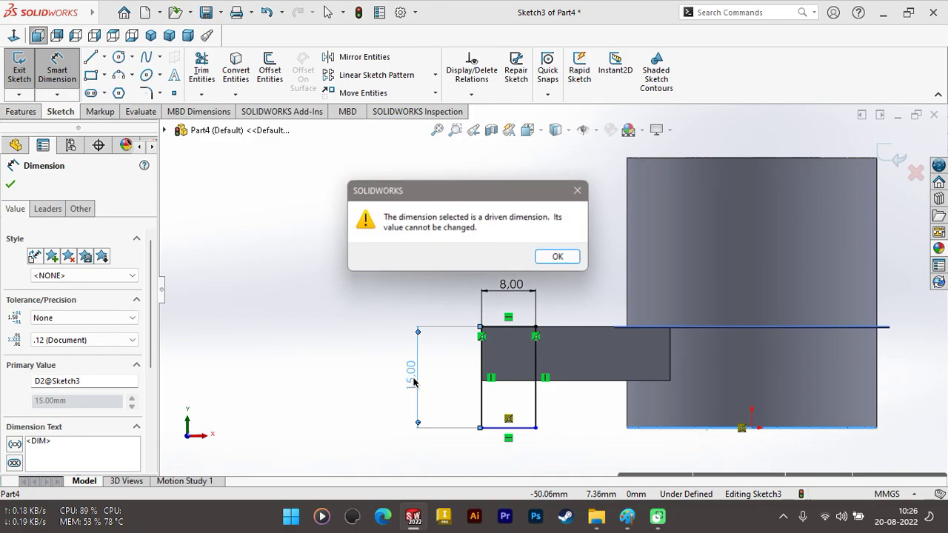
pyautogui.click(549, 262)
# Trim away the old pad lines and redraw the leg rectangle below the arm
pyautogui.click(203, 67)
pyautogui.moveTo(517, 444); pyautogui.dragTo(509, 416)
pyautogui.moveTo(446, 421); pyautogui.dragTo(551, 415)
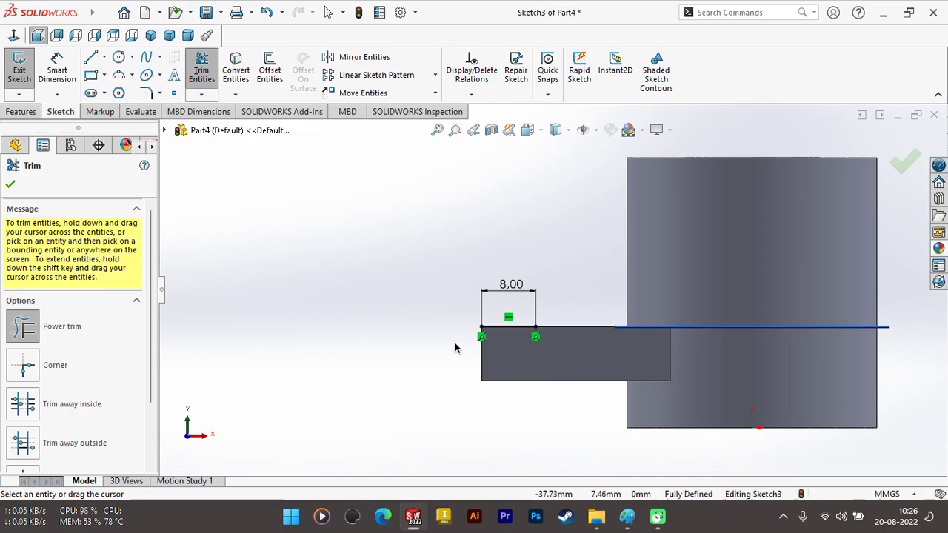
pyautogui.click(90, 57)
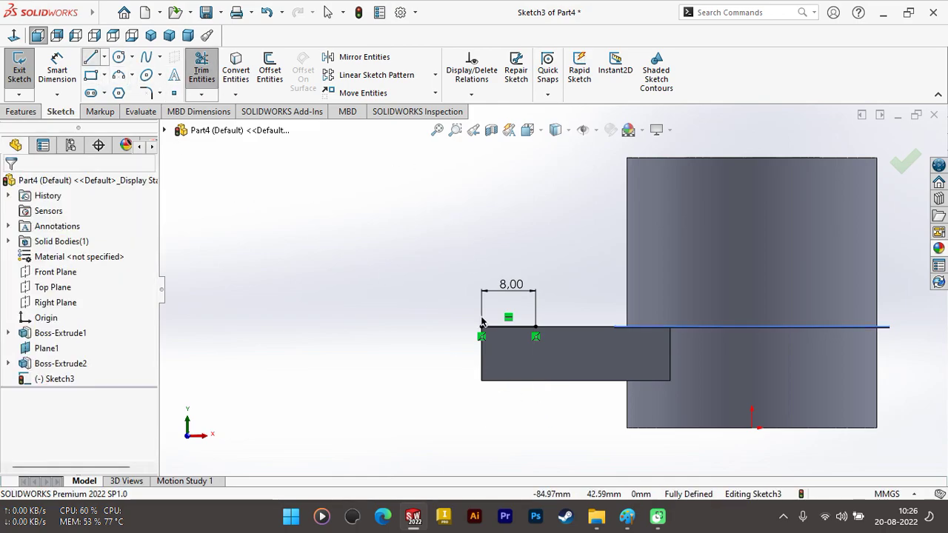
pyautogui.click(482, 327)
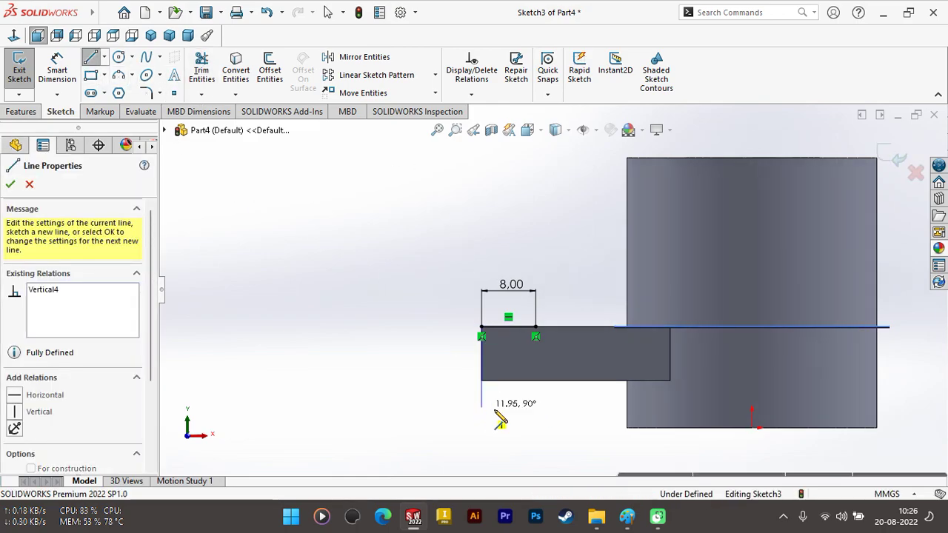
pyautogui.click(481, 406)
pyautogui.click(537, 407)
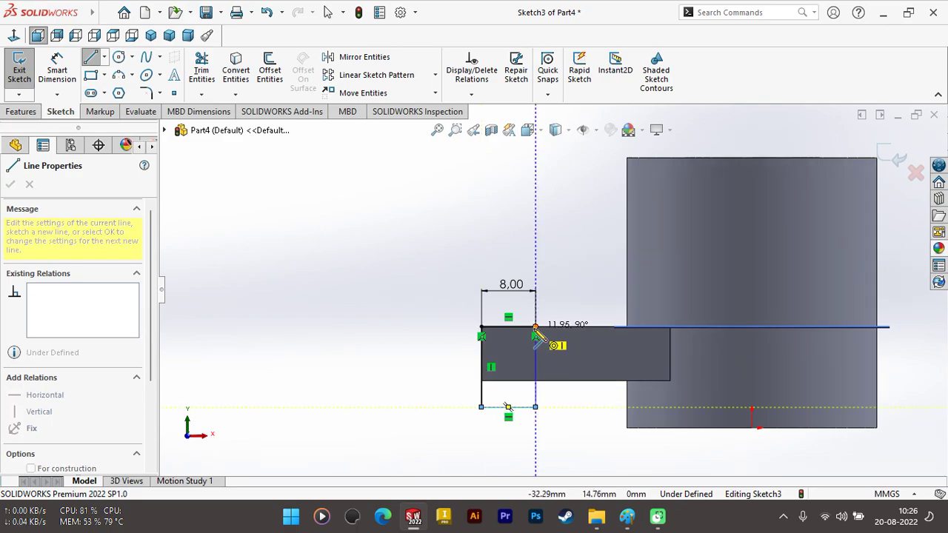
pyautogui.click(536, 326)
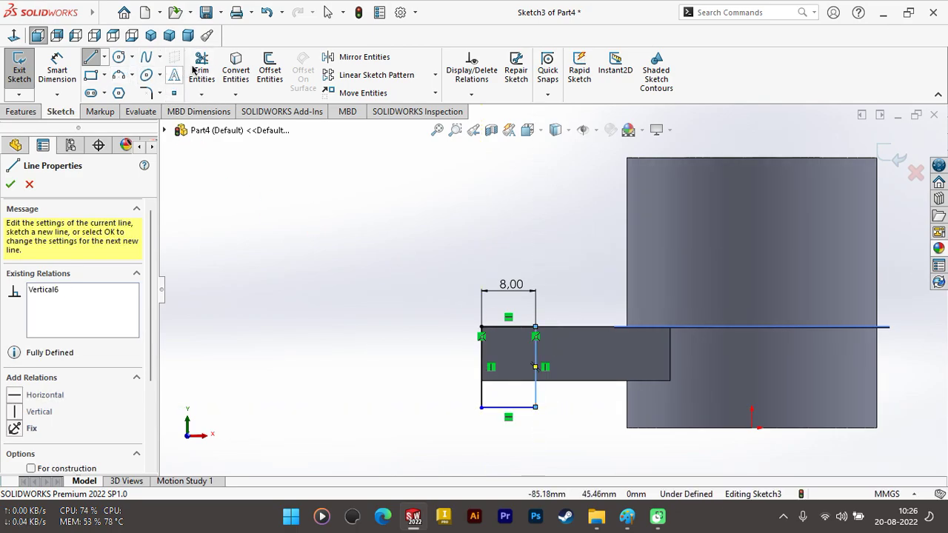
# Dimension the leg's vertical edge, entering 30 as its height
pyautogui.click(57, 68)
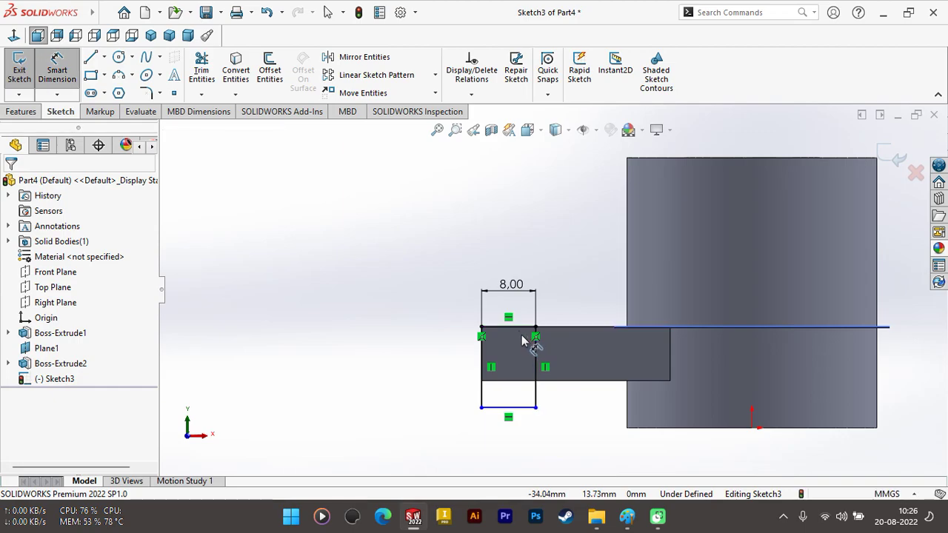
pyautogui.click(521, 334)
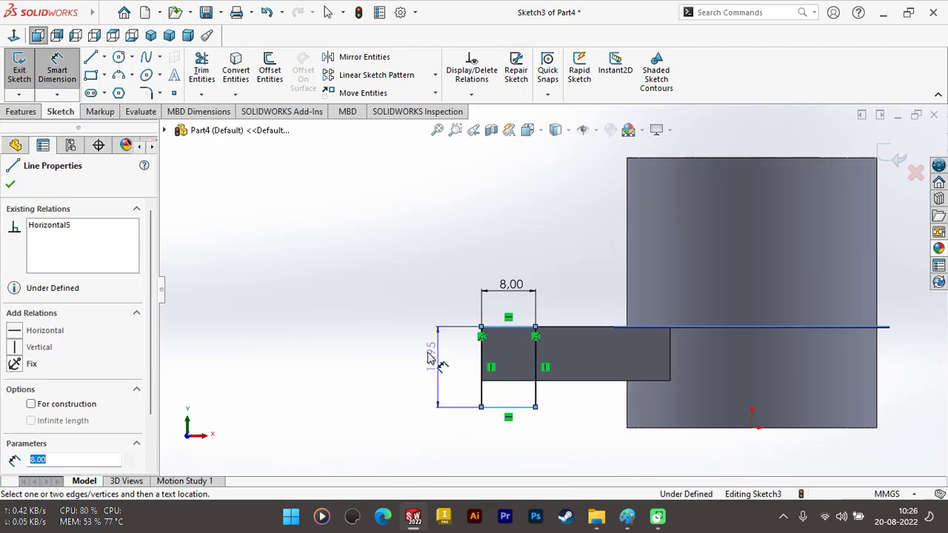
pyautogui.click(424, 368)
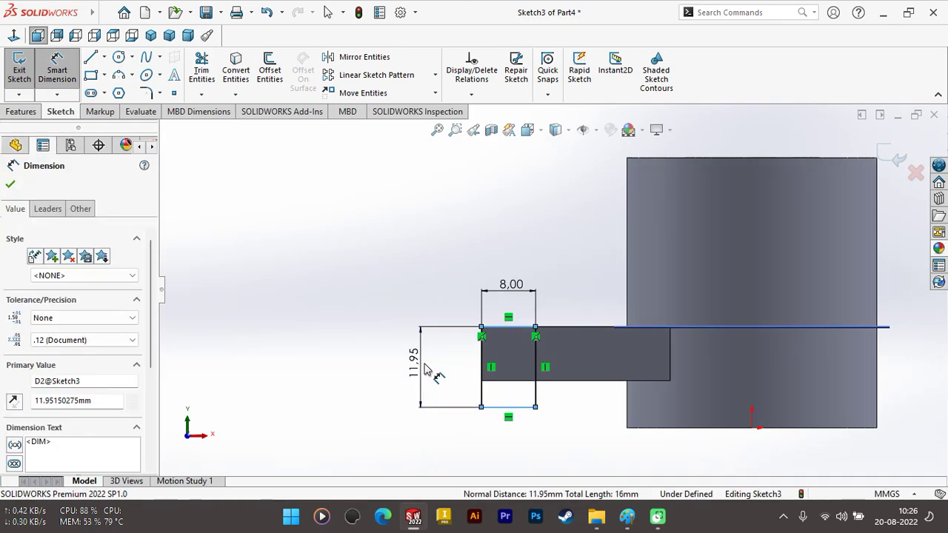
pyautogui.write('30')
pyautogui.press('Return')
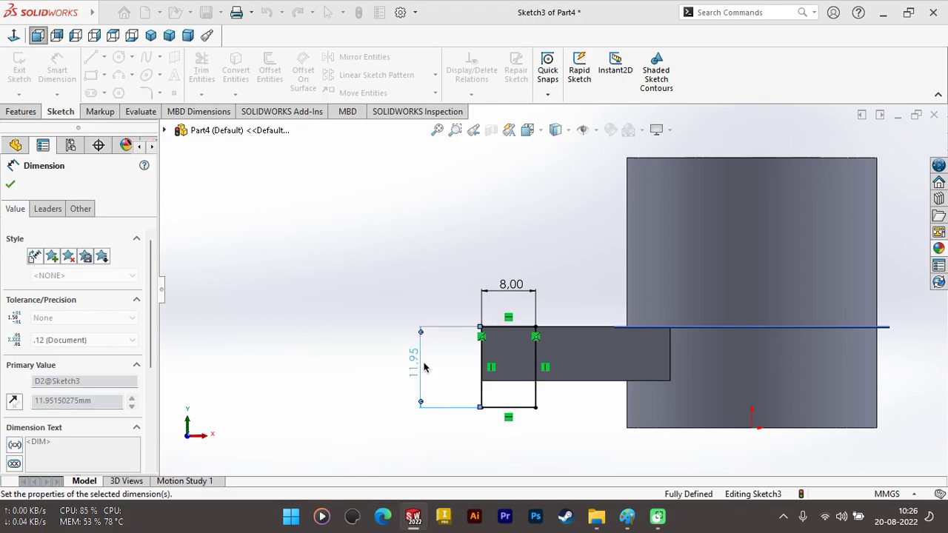
pyautogui.click(15, 111)
pyautogui.click(25, 65)
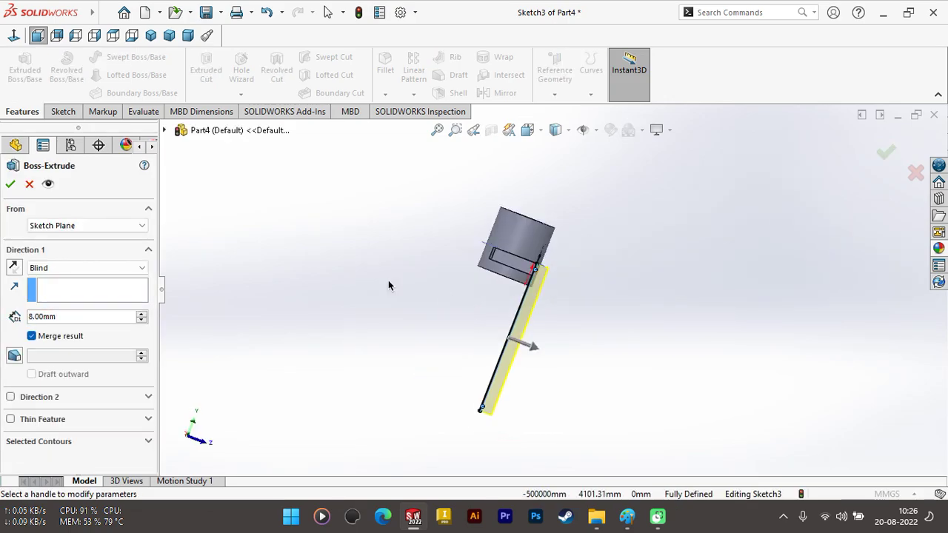
# Extrude the leg Up To Surface at the arm face as Boss-Extrude3, then view it from the front
pyautogui.click(85, 267)
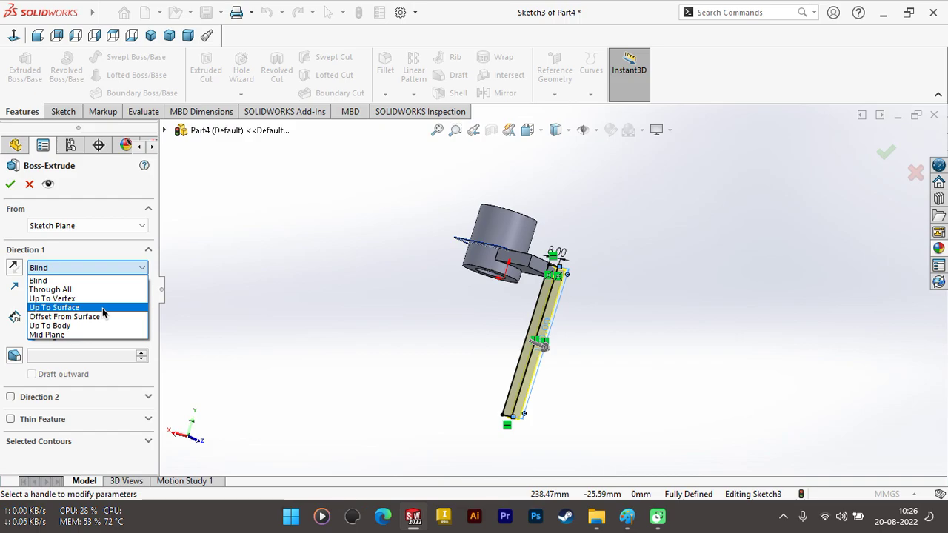
pyautogui.click(102, 307)
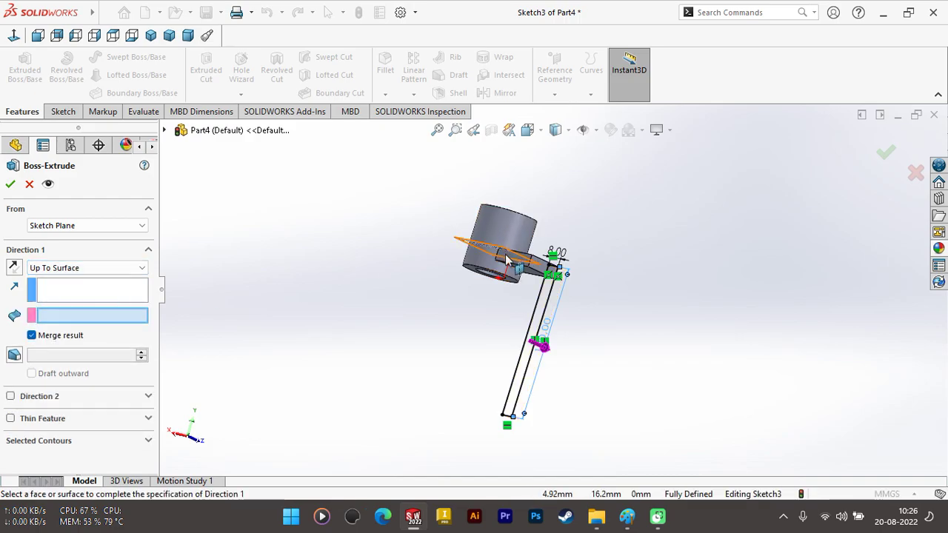
pyautogui.scroll(-4, 519, 263)
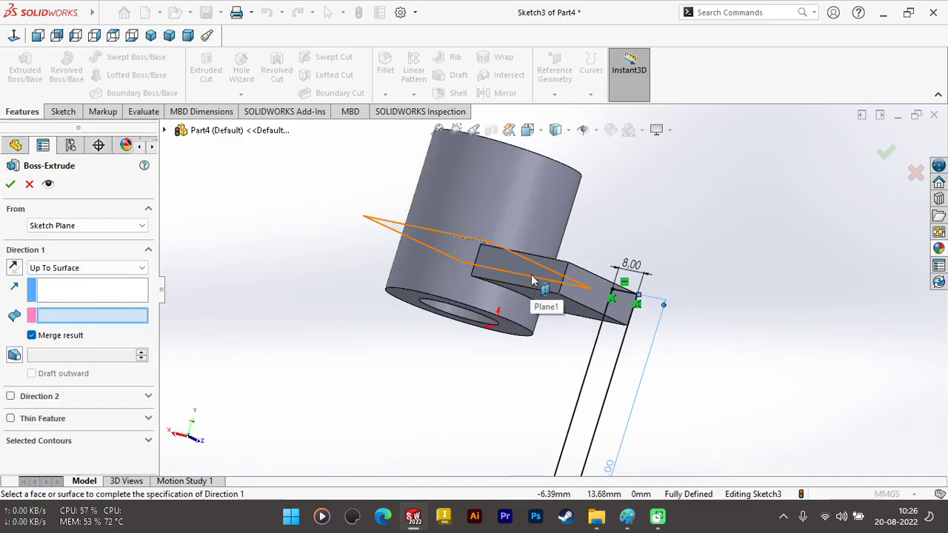
pyautogui.click(534, 270)
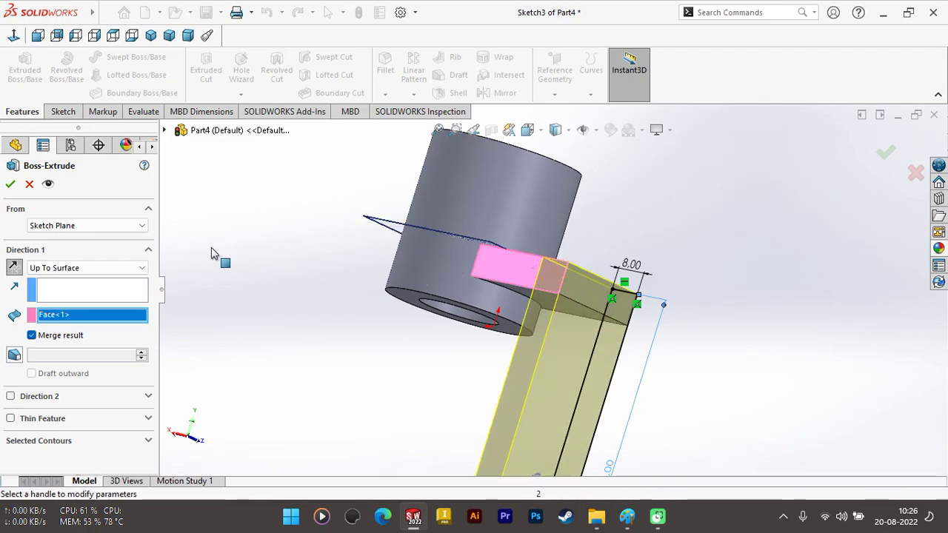
pyautogui.click(11, 184)
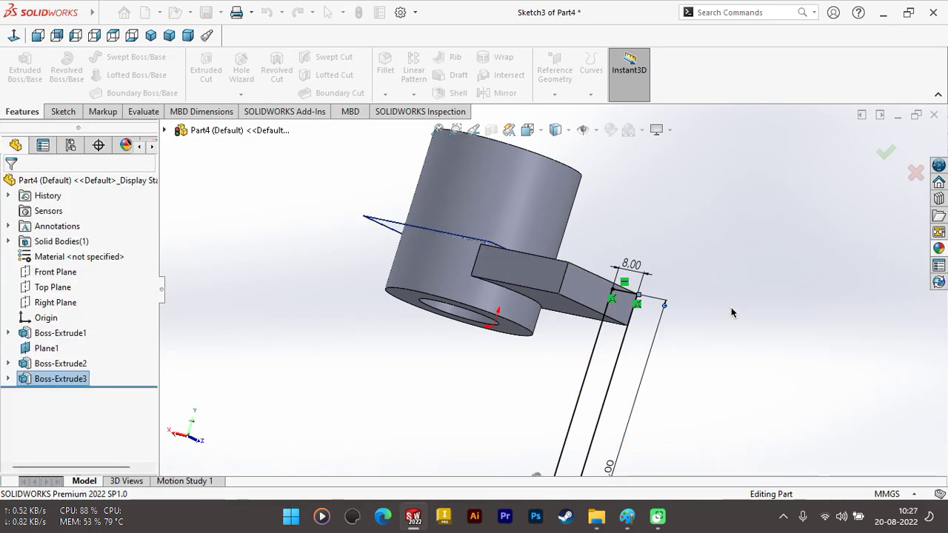
pyautogui.hotkey('ctrl', '1')
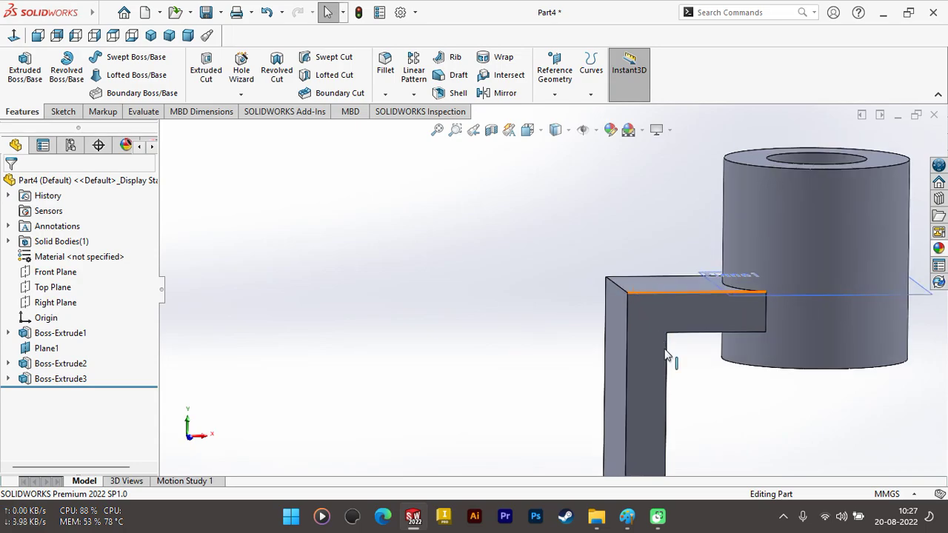
pyautogui.scroll(-3, 664, 355)
pyautogui.scroll(4, 665, 356)
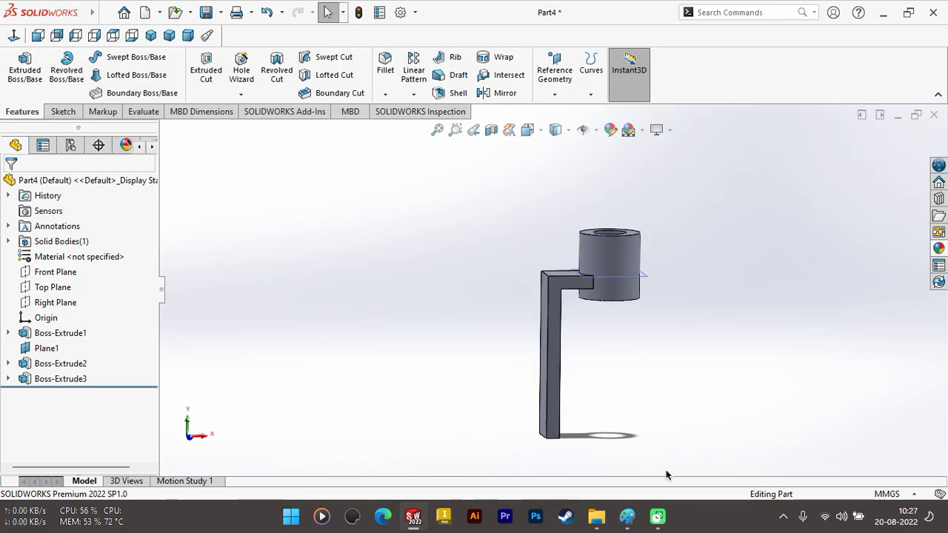
pyautogui.click(639, 517)
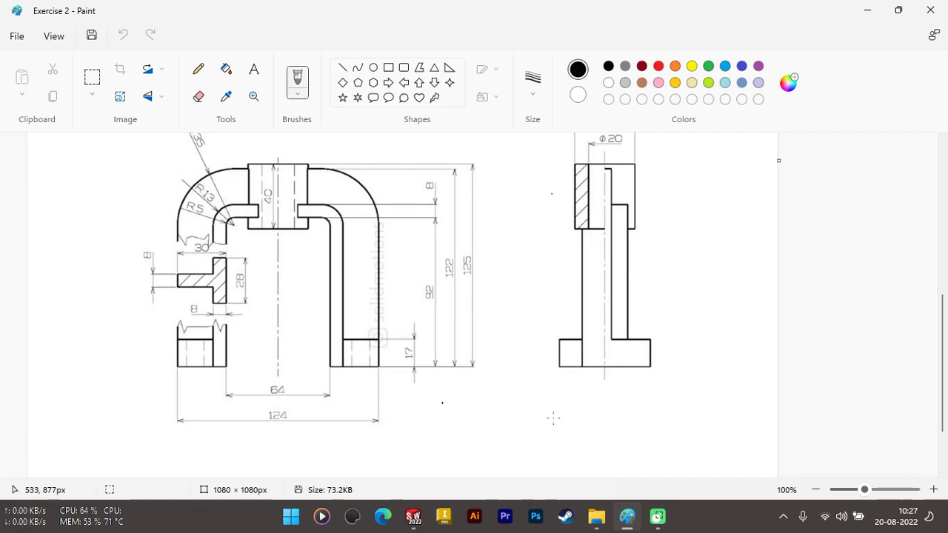
# After checking the Exercise 2 drawing, switch back to the SOLIDWORKS model
pyautogui.click(413, 516)
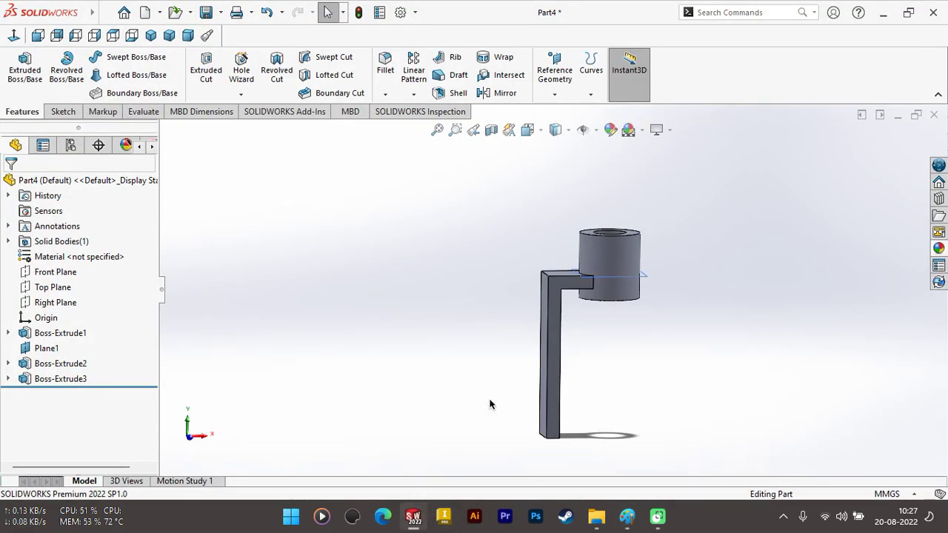
# Orbit the part to view from above and select the boss's top face
pyautogui.moveTo(644, 296); pyautogui.dragTo(572, 296, button='middle')
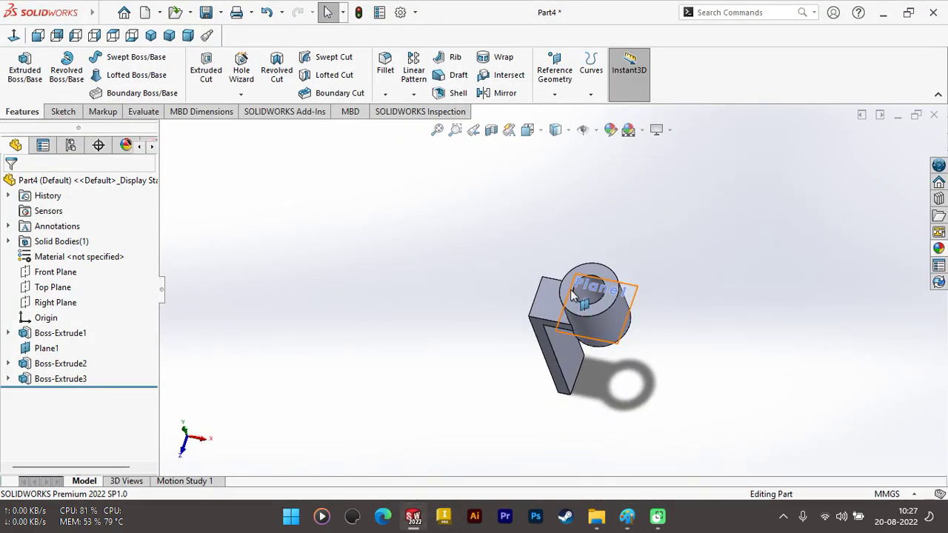
pyautogui.click(604, 280)
pyautogui.rightClick(603, 280)
pyautogui.click(700, 248)
pyautogui.scroll(-2, 640, 271)
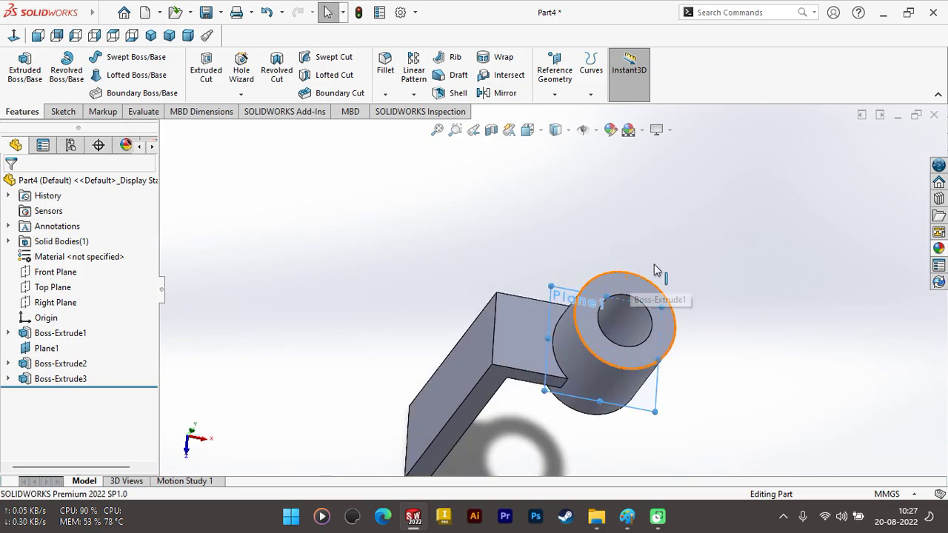
pyautogui.click(646, 293)
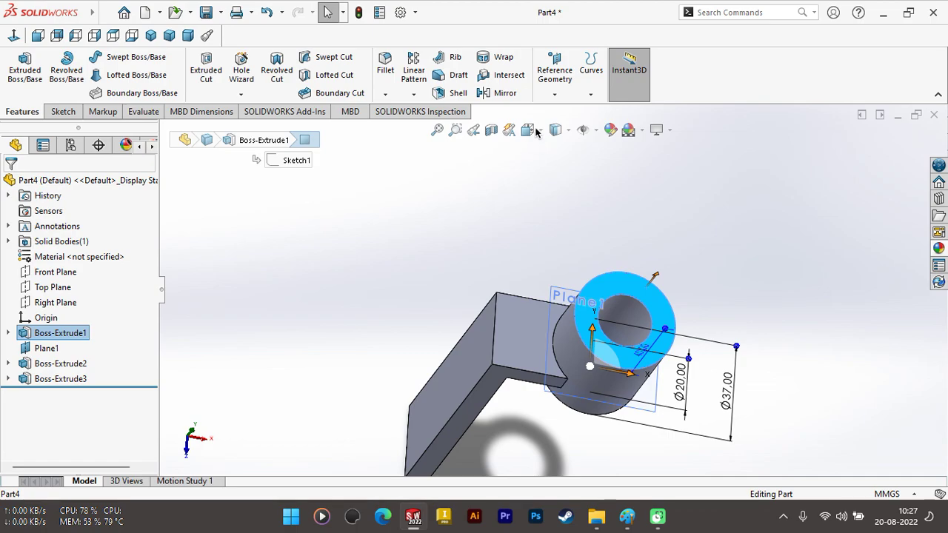
# Create Plane2 offset 3 mm from the boss top face, flipped into the tube
pyautogui.click(555, 93)
pyautogui.click(567, 110)
pyautogui.moveTo(427, 272); pyautogui.dragTo(400, 355, button='middle')
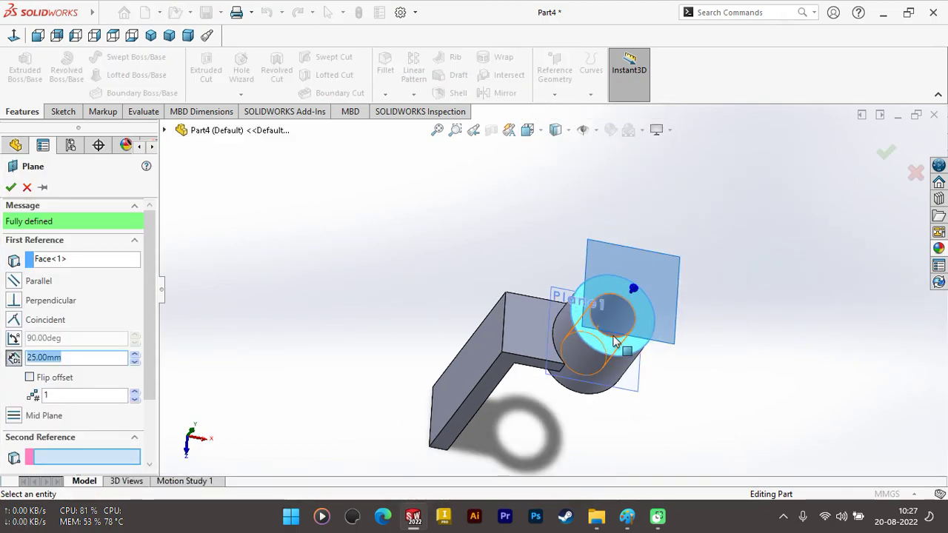
pyautogui.doubleClick(69, 357)
pyautogui.write('125-122')
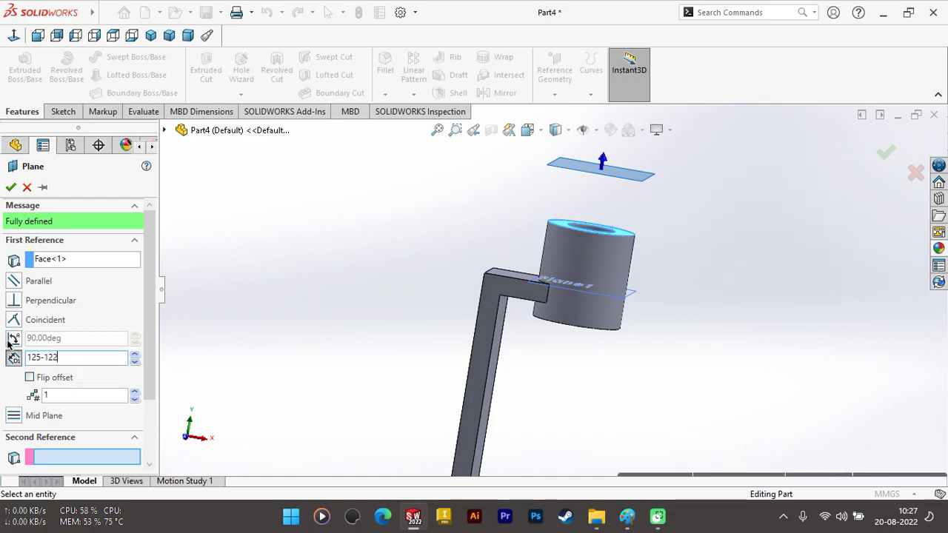
pyautogui.press('Return')
pyautogui.click(28, 379)
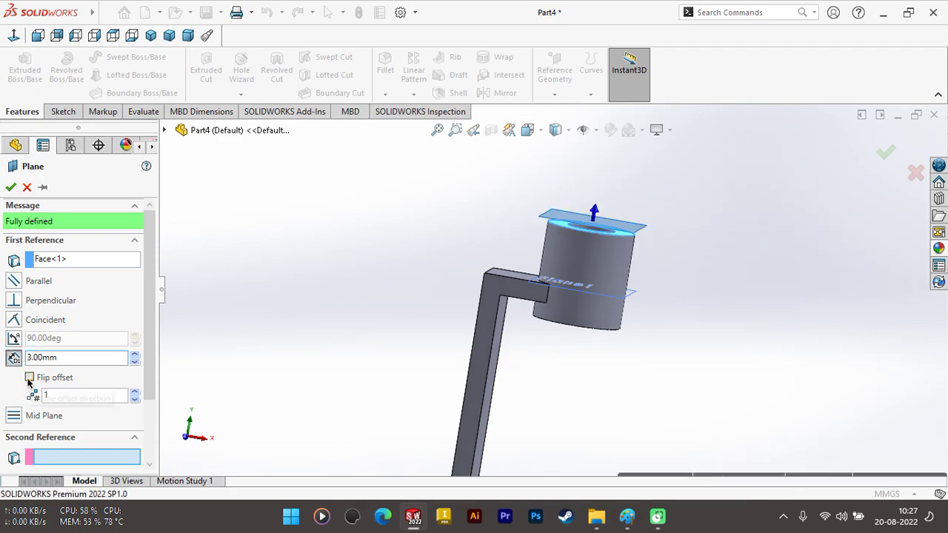
pyautogui.click(11, 188)
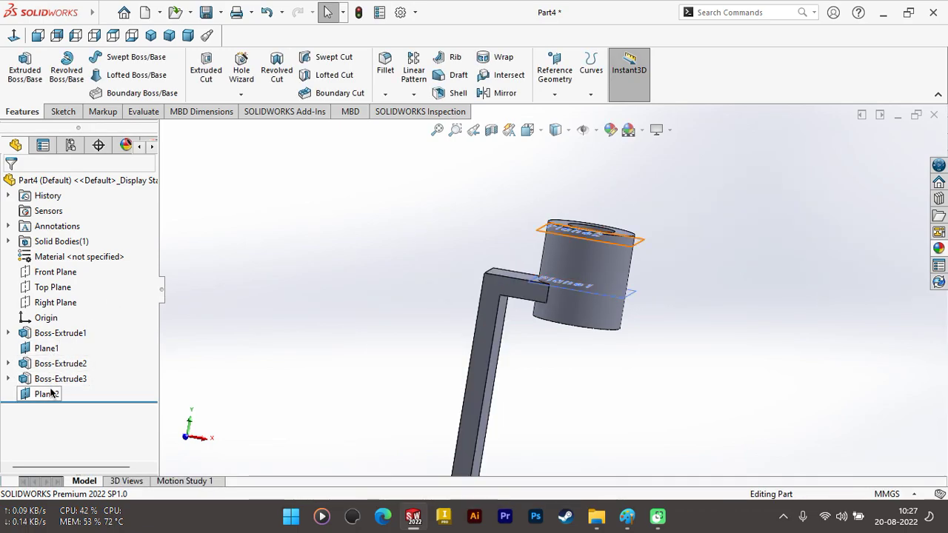
# Hide Plane1 and start a new sketch on Plane2
pyautogui.rightClick(31, 346)
pyautogui.click(64, 207)
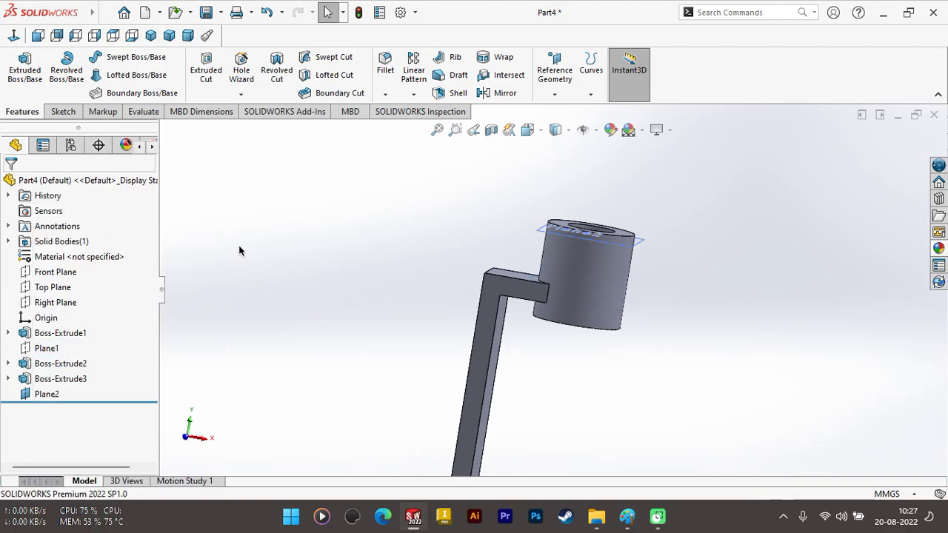
pyautogui.click(65, 395)
pyautogui.rightClick(65, 395)
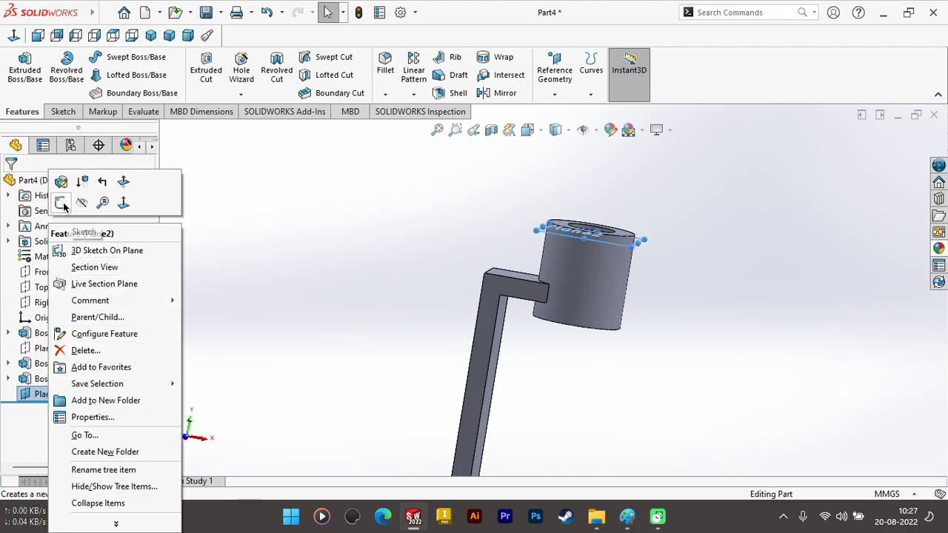
pyautogui.click(64, 206)
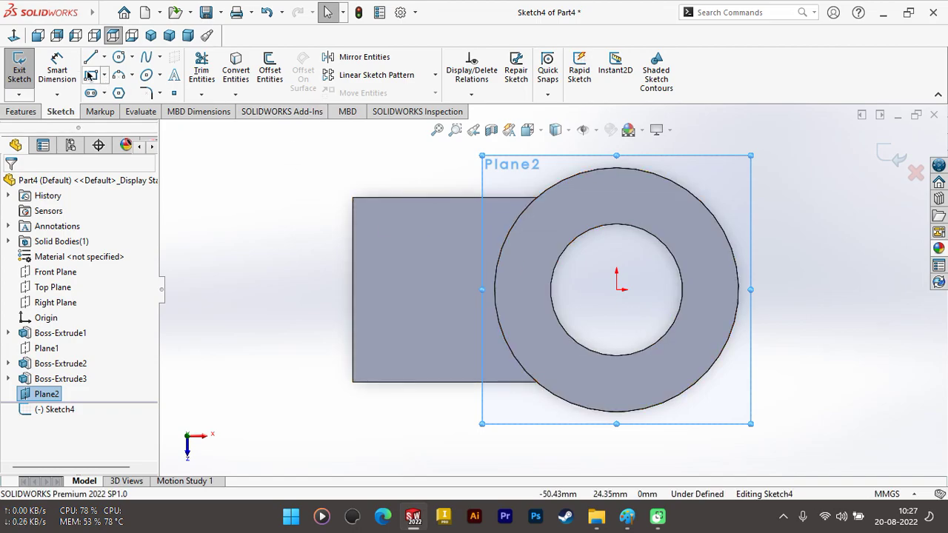
# Draw a rectangular arm outline reaching left from the boss's outer edge
pyautogui.click(89, 57)
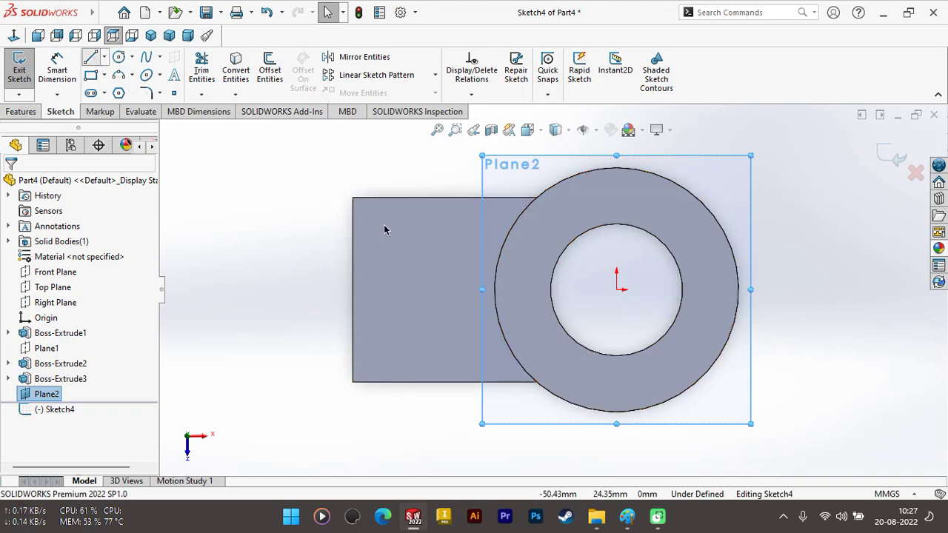
pyautogui.click(499, 256)
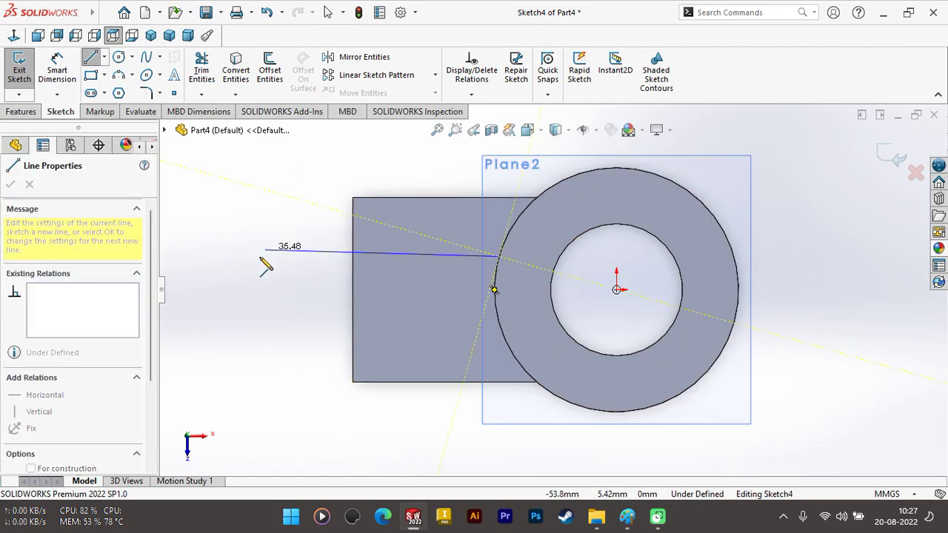
pyautogui.click(256, 256)
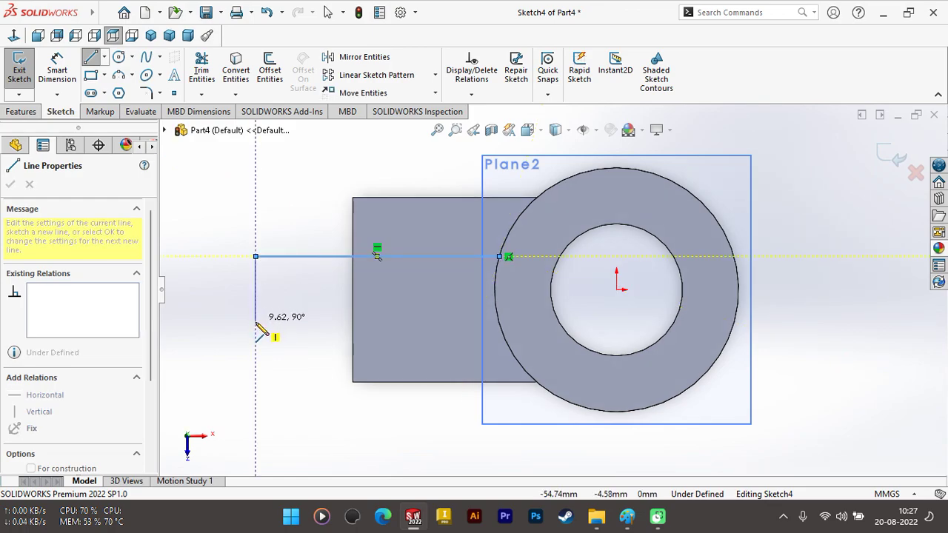
pyautogui.click(256, 332)
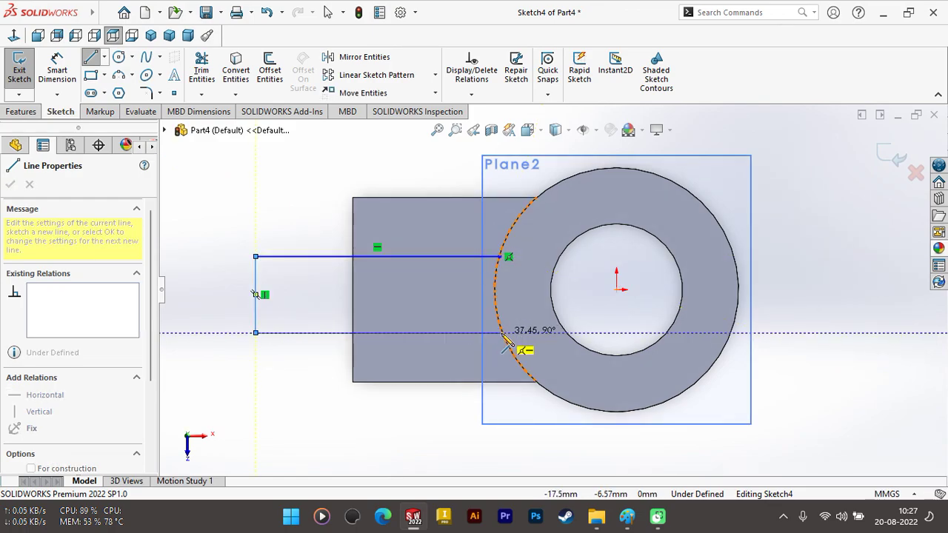
pyautogui.click(503, 333)
pyautogui.press('Escape')
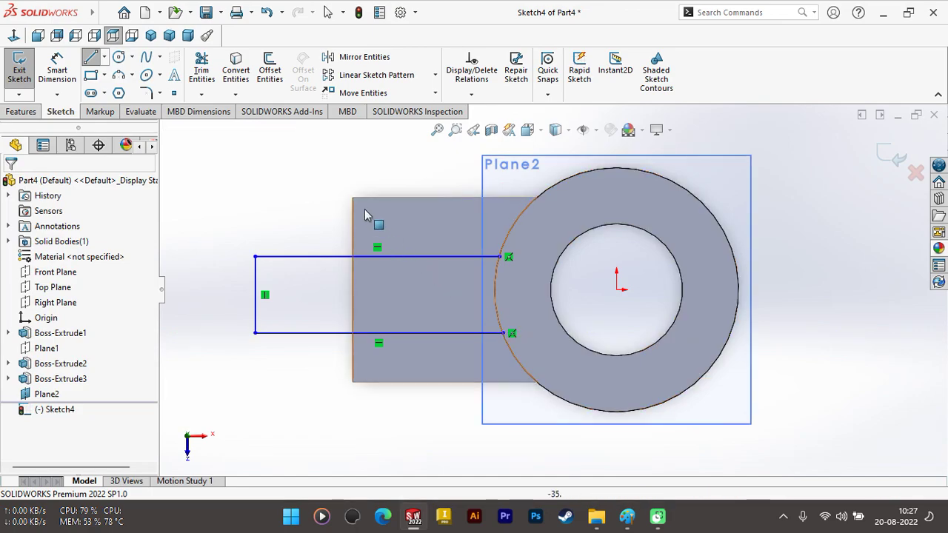
# Convert the boss's outer circle into sketch geometry and make the arm's two circle-side endpoints vertical
pyautogui.click(600, 174)
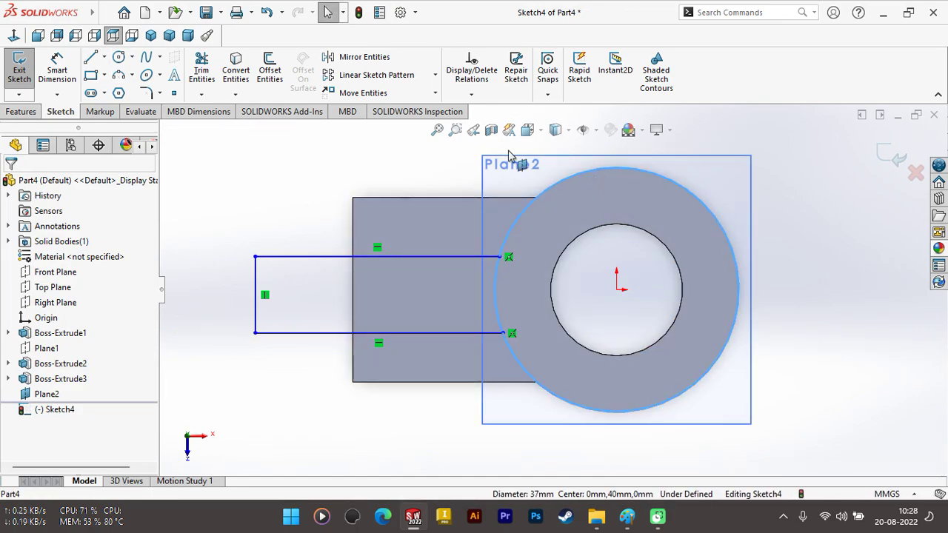
pyautogui.click(246, 70)
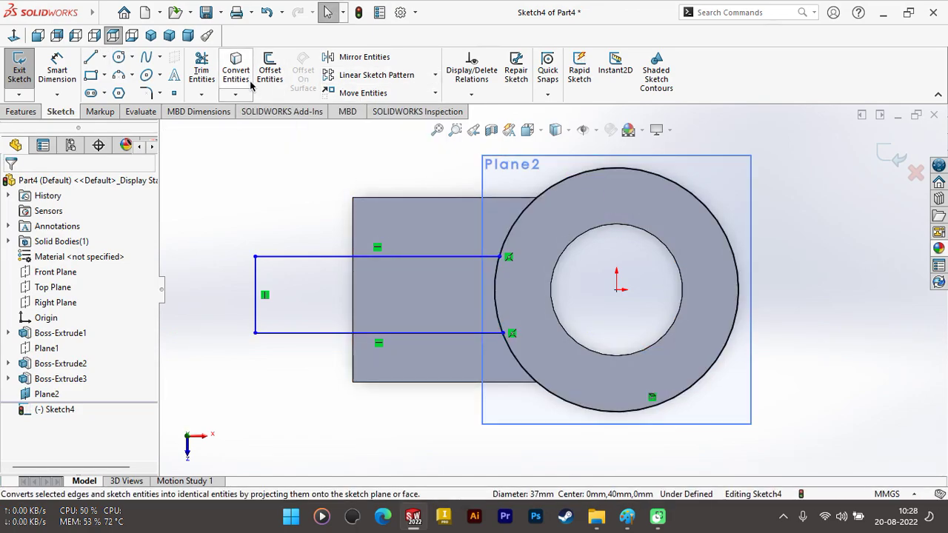
pyautogui.click(210, 57)
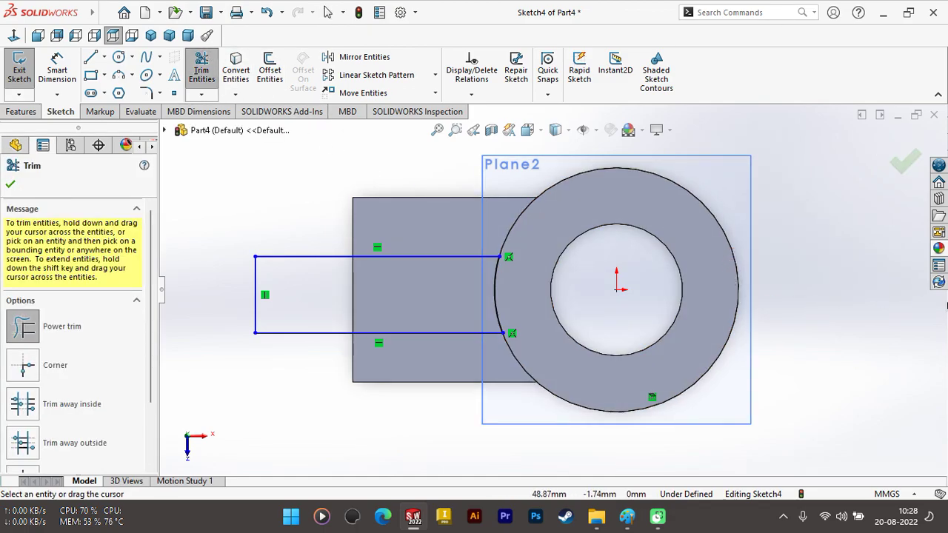
pyautogui.press('Escape')
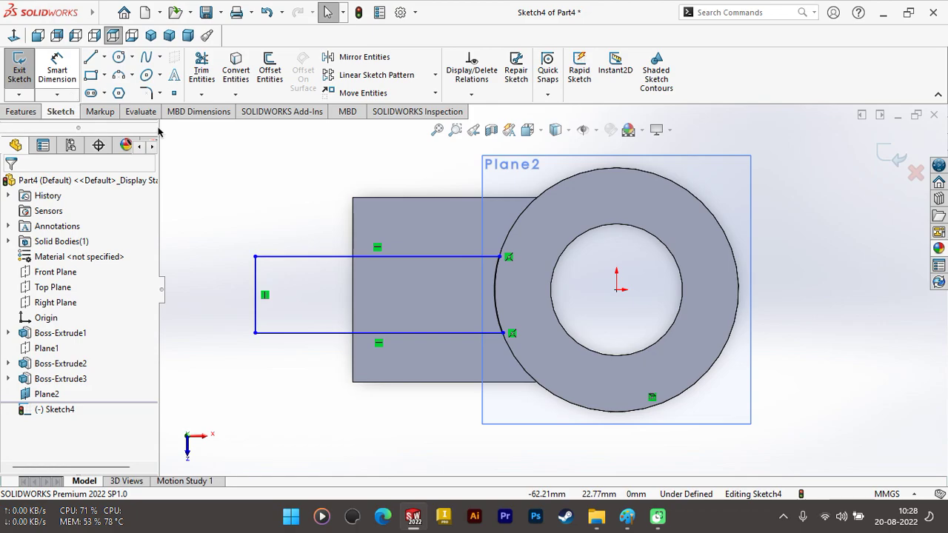
pyautogui.click(499, 257)
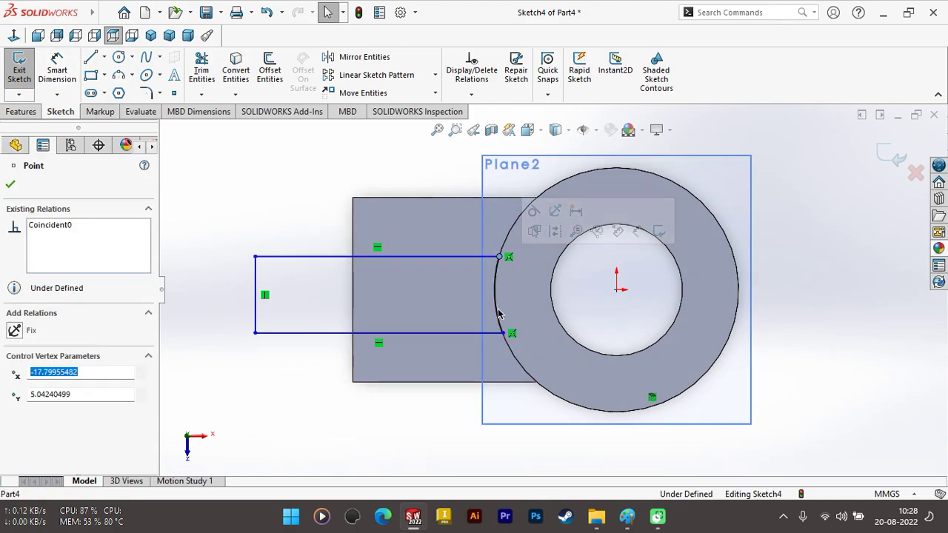
pyautogui.keyDown('ctrl'); pyautogui.click(503, 333); pyautogui.keyUp('ctrl')
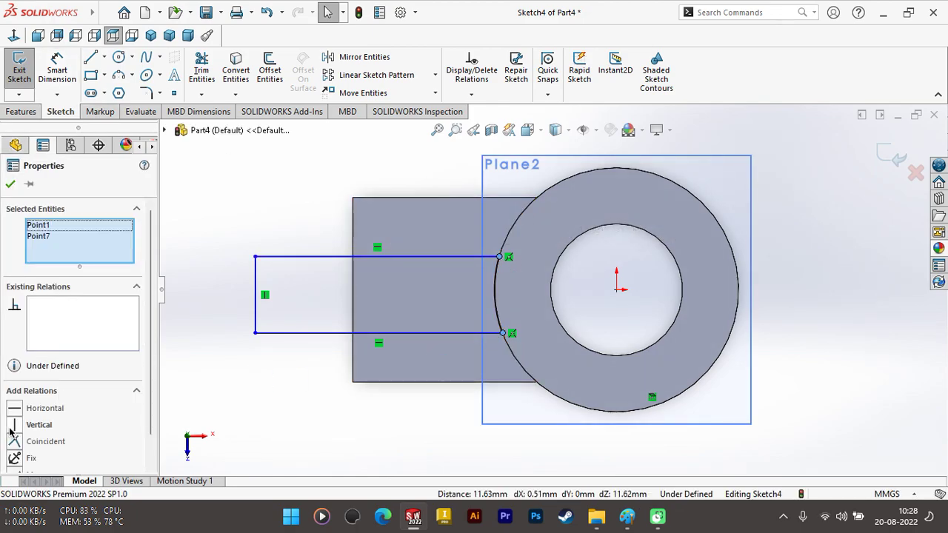
pyautogui.click(14, 426)
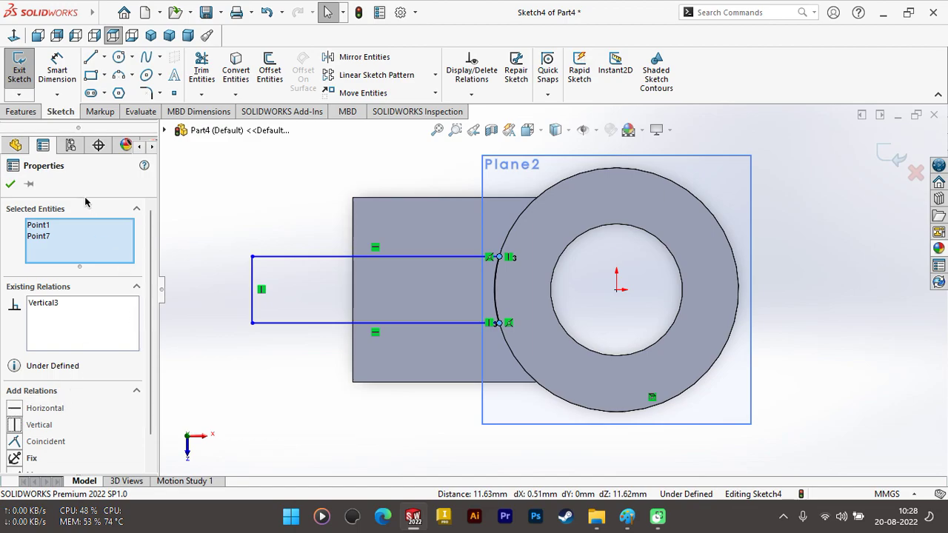
# Set the spacing between the arm's horizontal lines to 8 mm, then check the Paint drawing
pyautogui.click(57, 65)
pyautogui.click(429, 259)
pyautogui.click(419, 322)
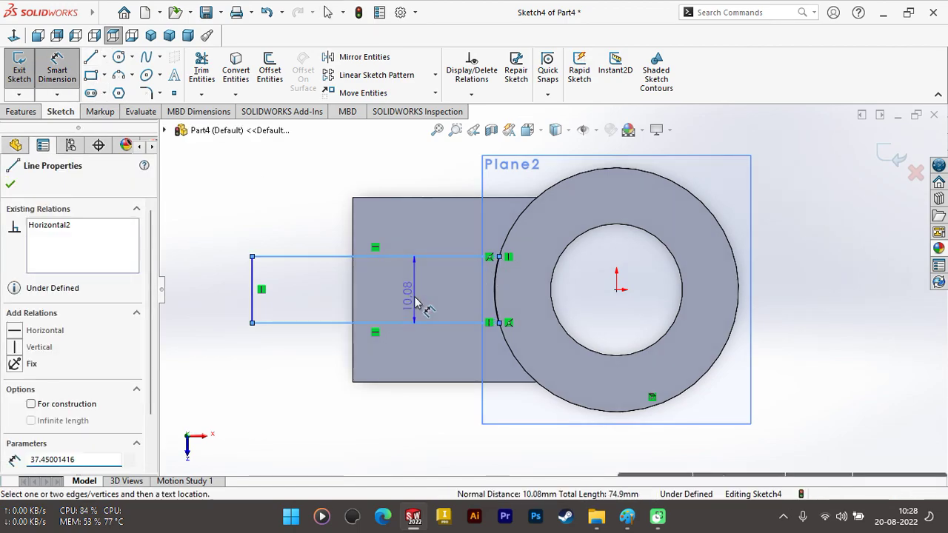
pyautogui.click(417, 302)
pyautogui.write('8')
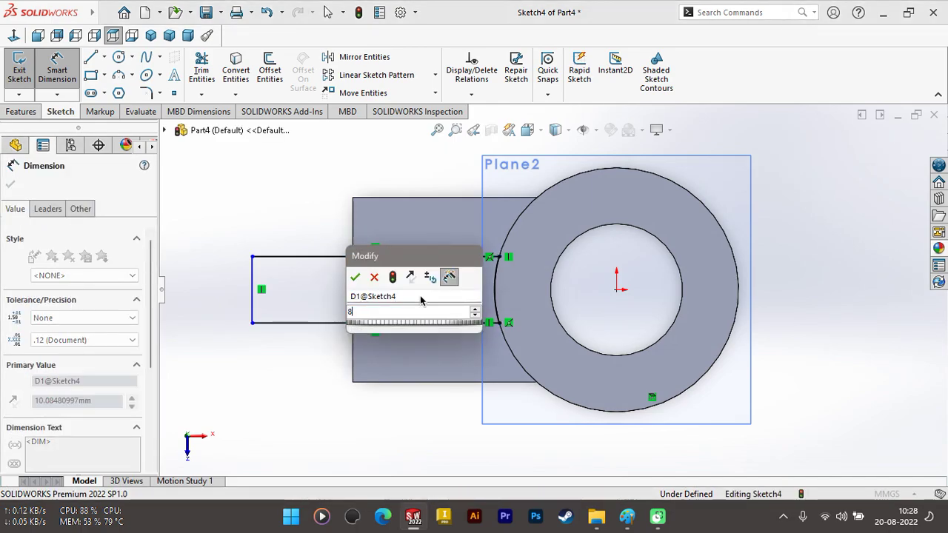
pyautogui.press('Return')
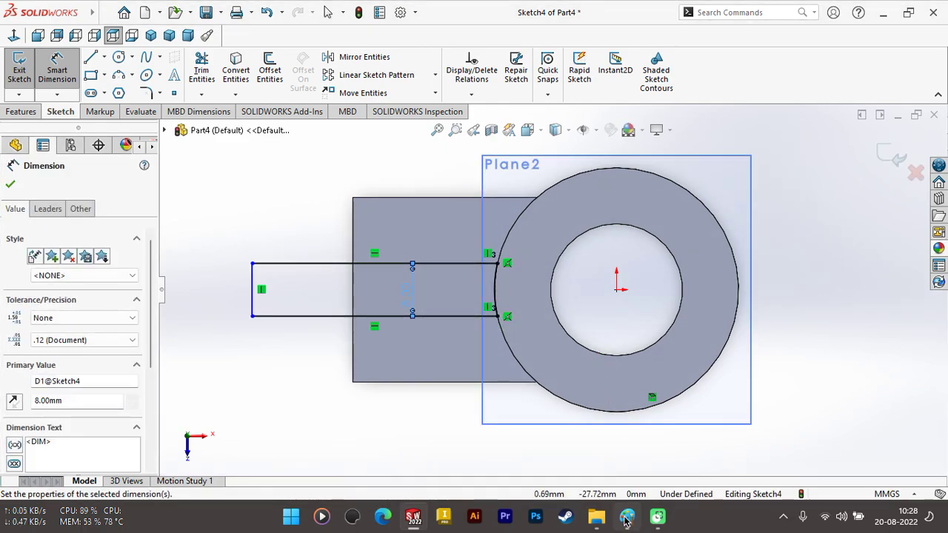
pyautogui.click(626, 517)
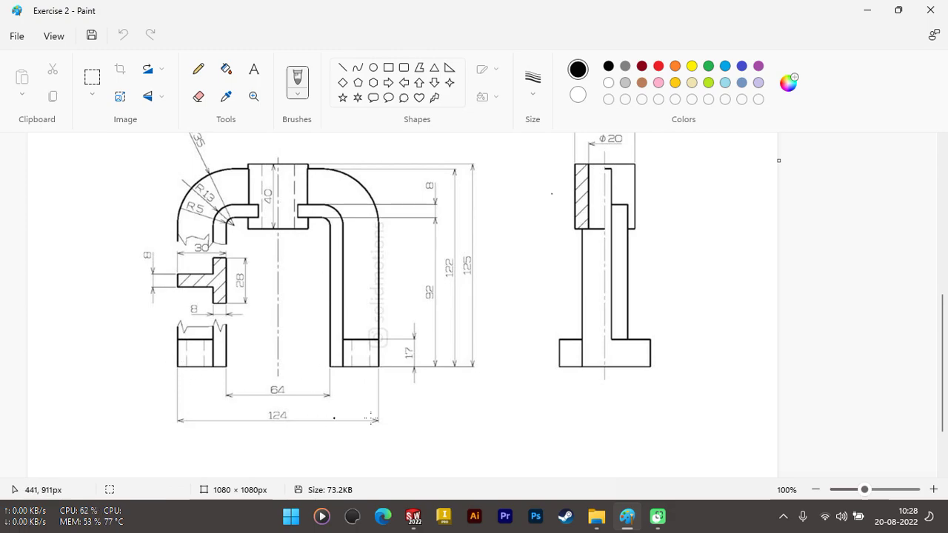
pyautogui.click(415, 521)
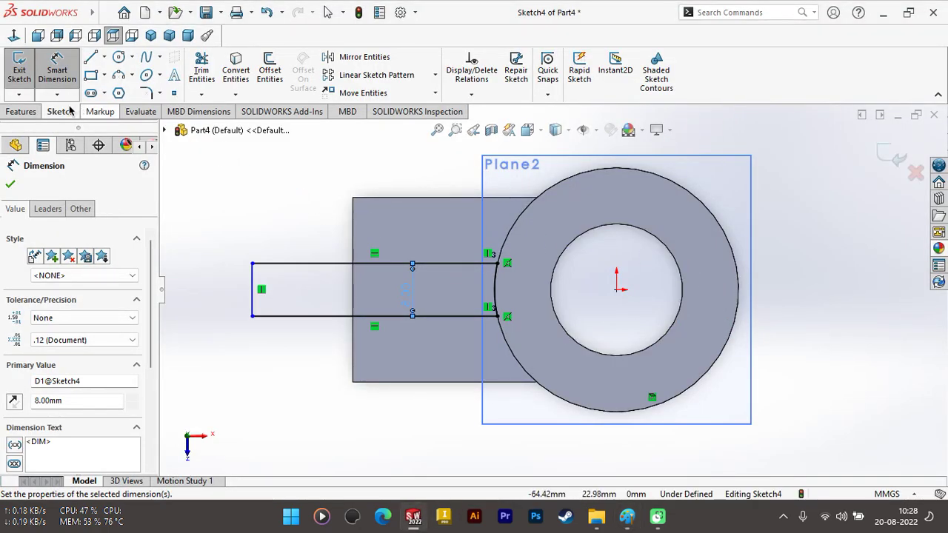
# Dimension the arm's left end 124/2 (62 mm) from the boss centre
pyautogui.click(616, 291)
pyautogui.click(253, 275)
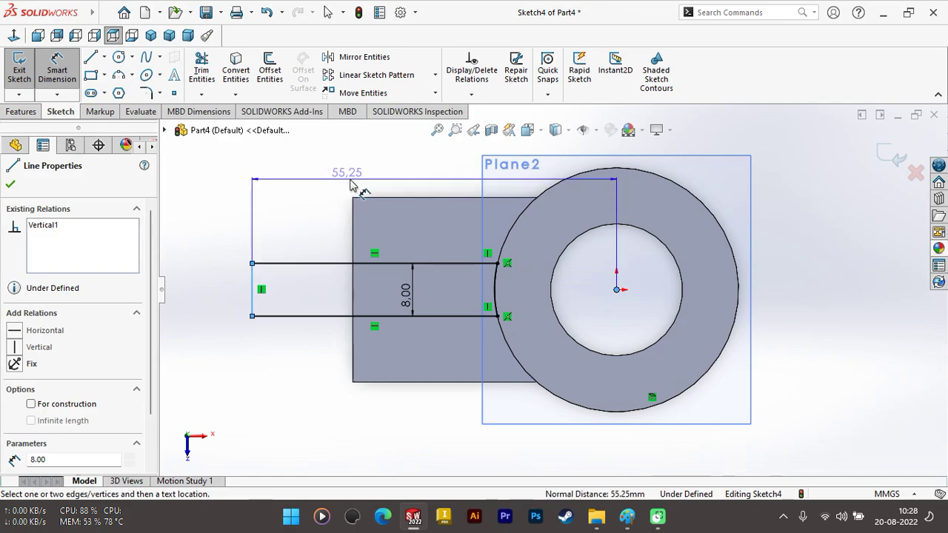
pyautogui.click(386, 182)
pyautogui.click(386, 182)
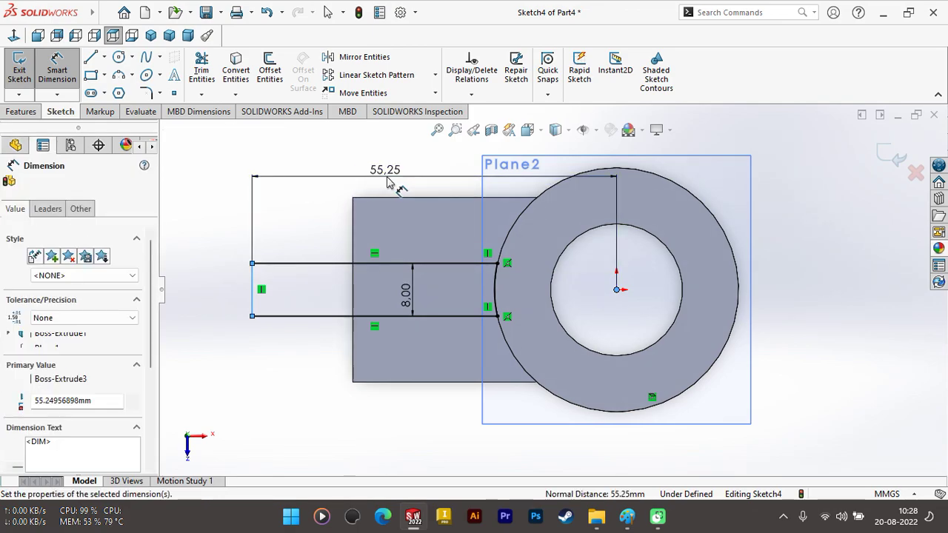
pyautogui.write('124')
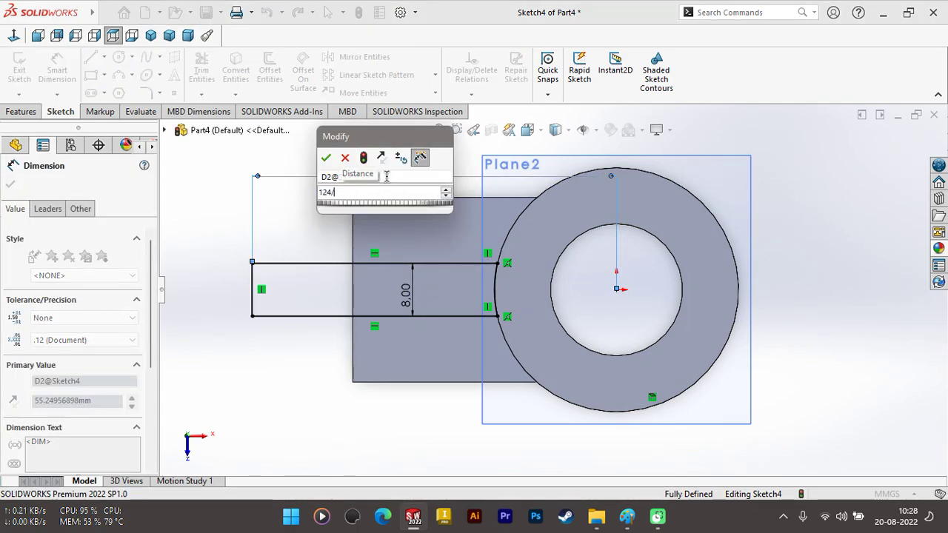
pyautogui.write('/2')
pyautogui.press('Return')
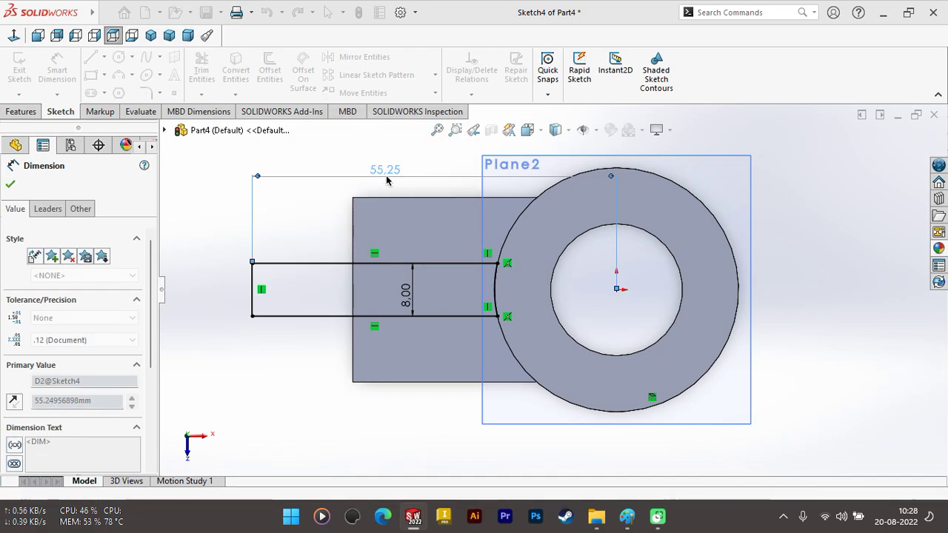
pyautogui.click(13, 185)
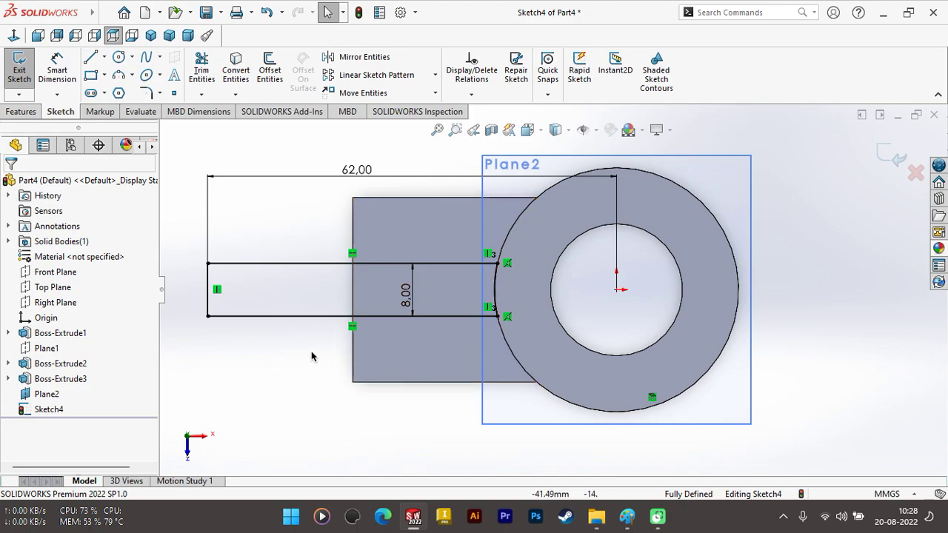
# Extrude the arm downward, reversed, up to the vertical member's top face
pyautogui.click(21, 111)
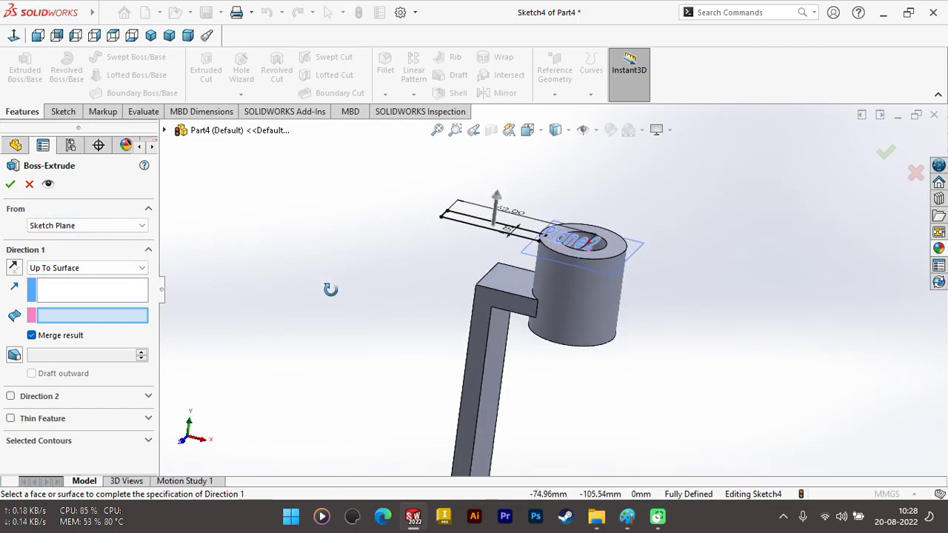
pyautogui.click(14, 268)
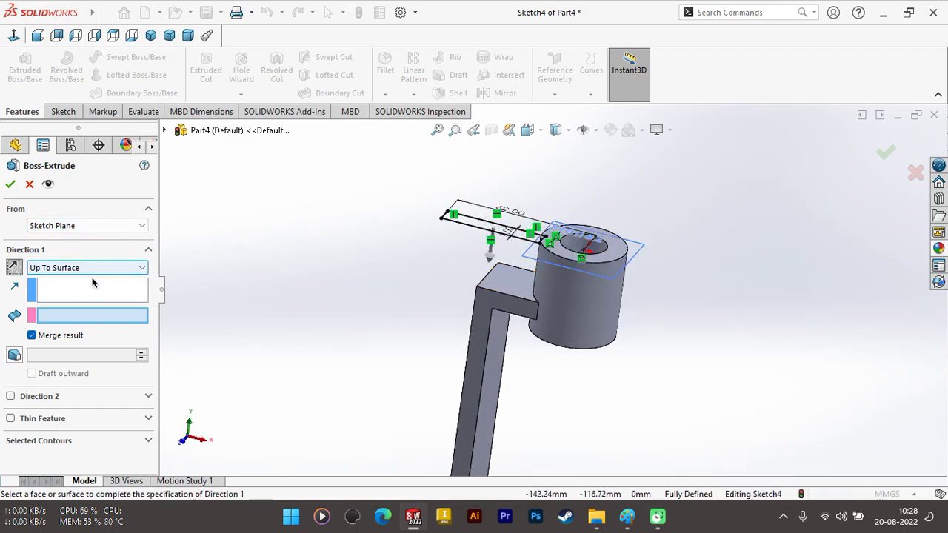
pyautogui.click(506, 288)
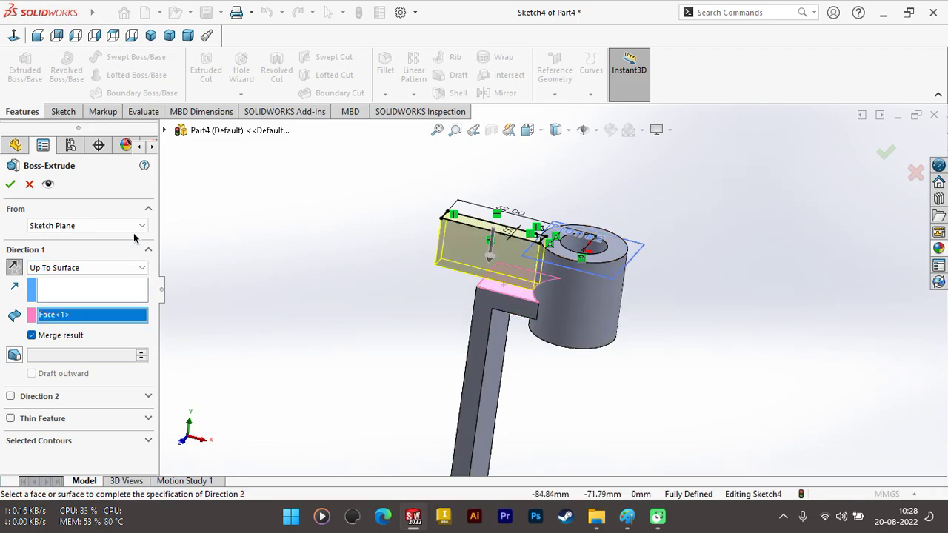
pyautogui.click(10, 185)
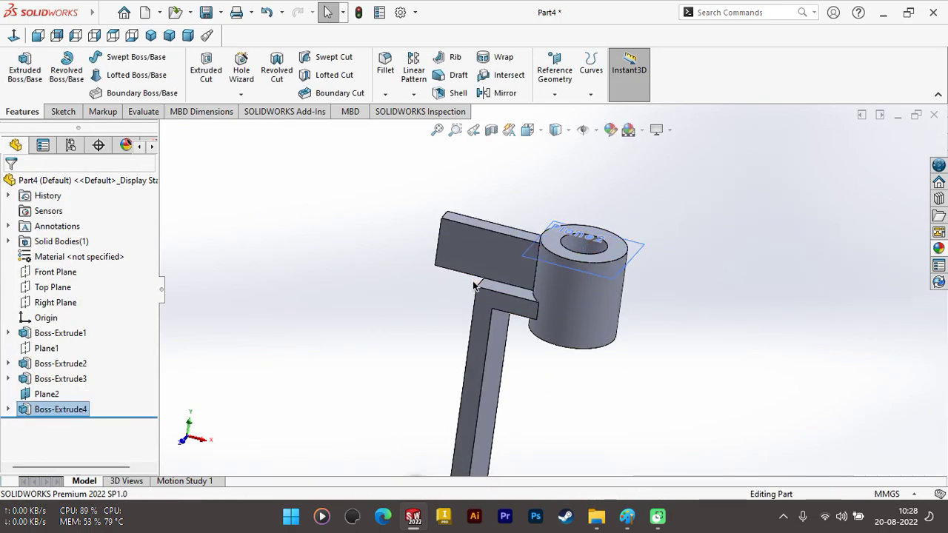
pyautogui.rightClick(459, 256)
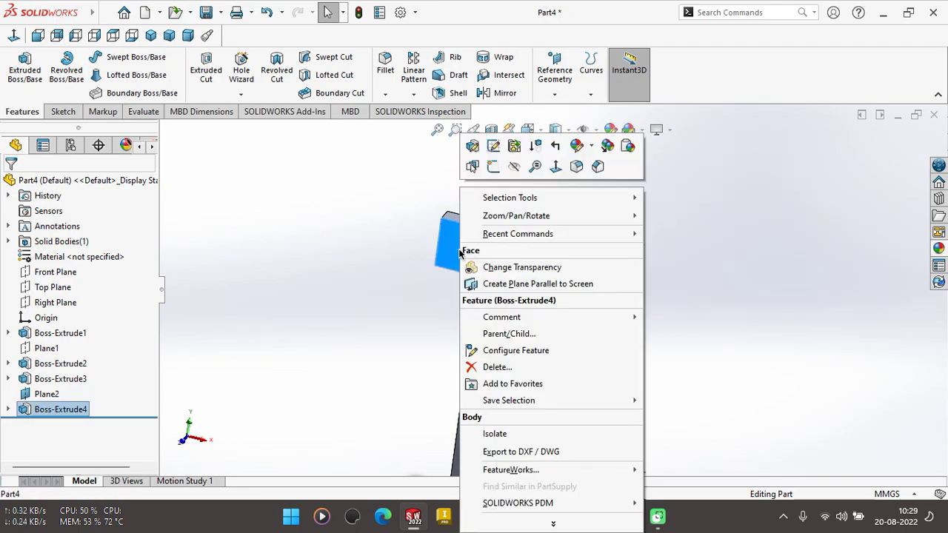
# Sketch a rectangle on the arm face from the top block's corner down to the arm's bottom
pyautogui.click(493, 166)
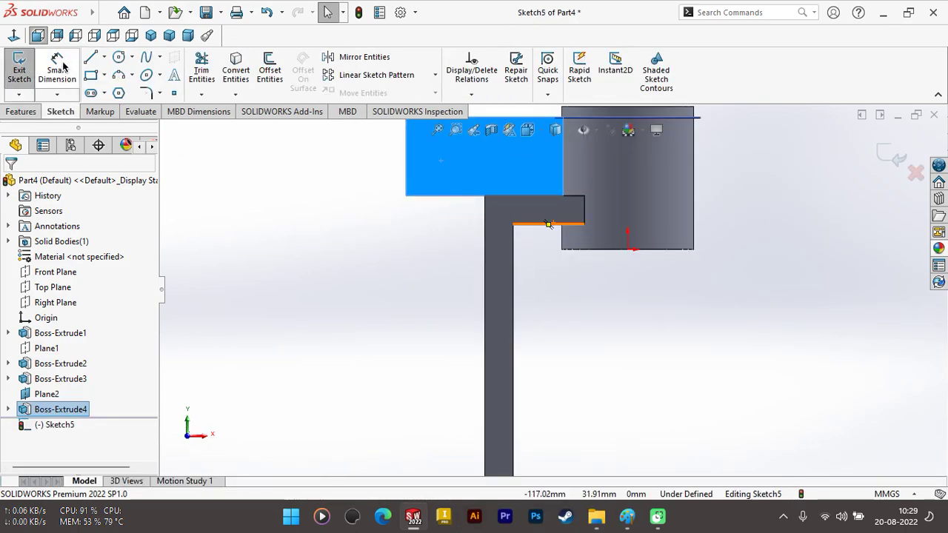
pyautogui.click(407, 195)
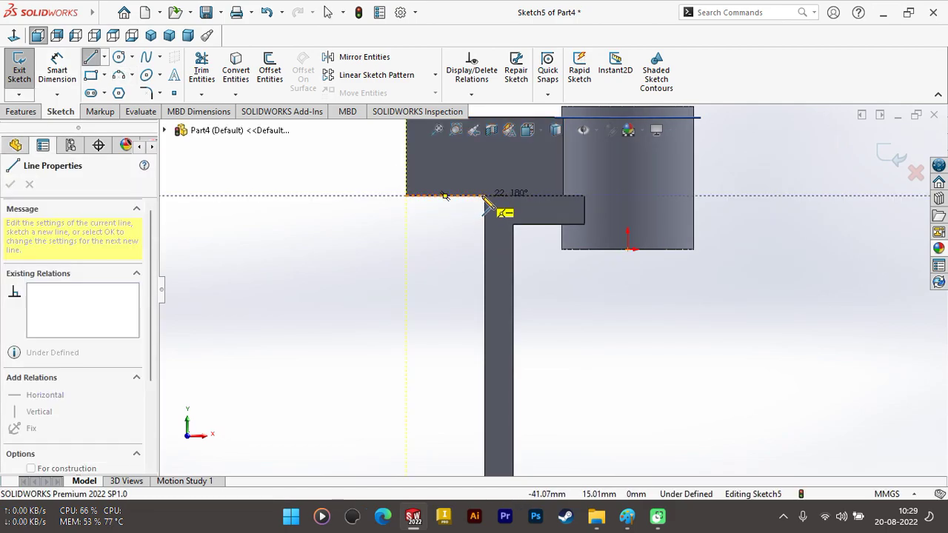
pyautogui.click(485, 196)
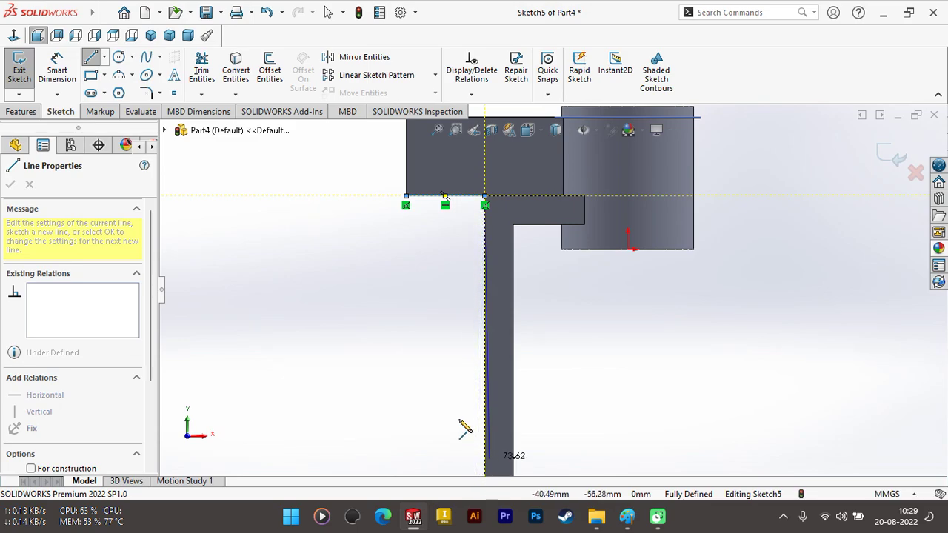
pyautogui.scroll(2, 474, 437)
pyautogui.scroll(2, 518, 463)
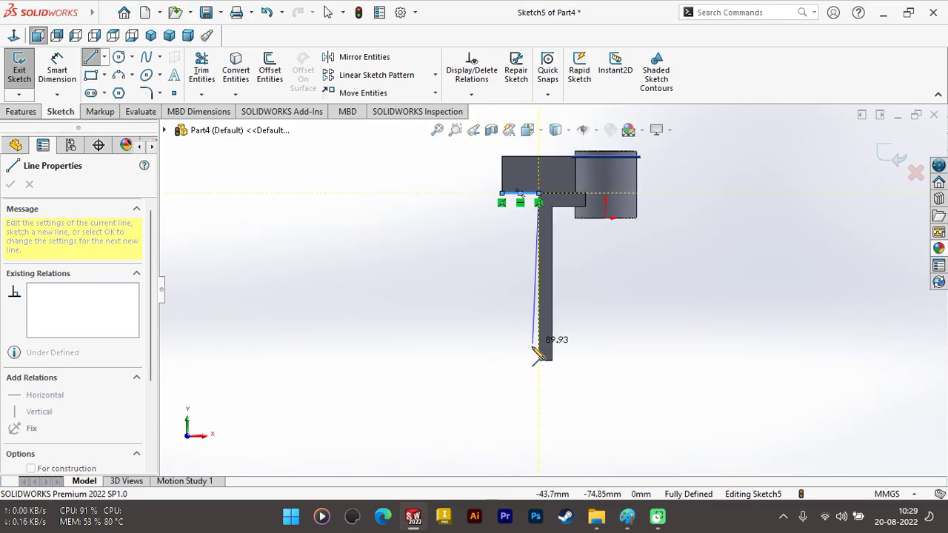
pyautogui.click(539, 360)
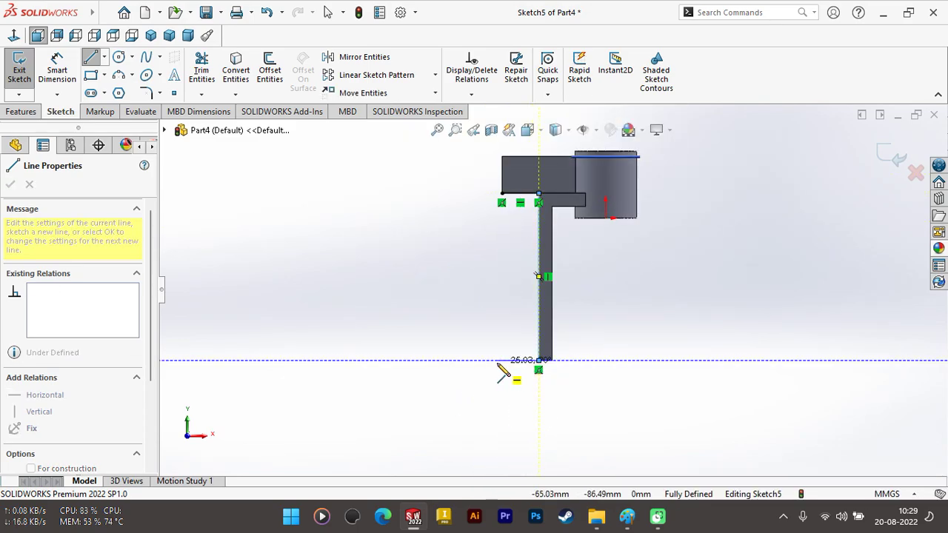
pyautogui.click(502, 194)
pyautogui.scroll(-1, 502, 194)
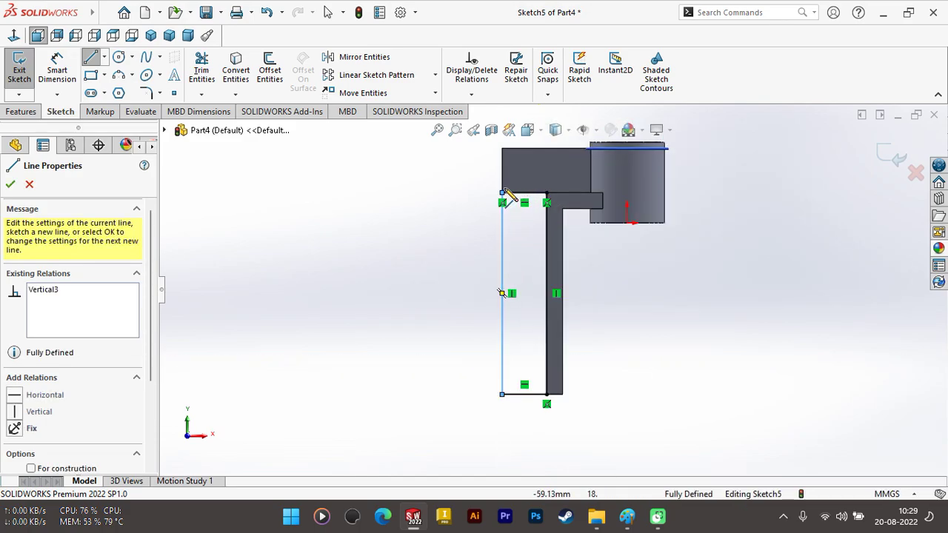
pyautogui.press('Escape')
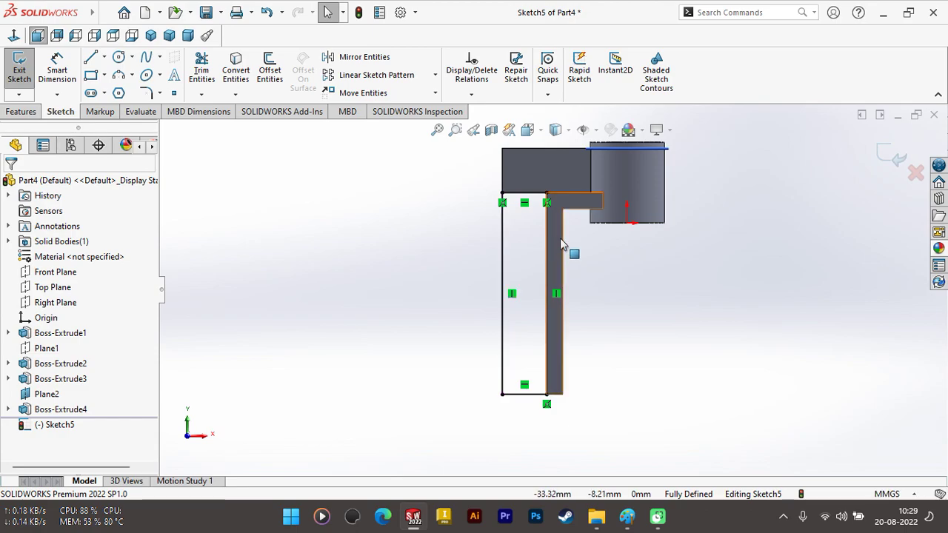
pyautogui.click(22, 111)
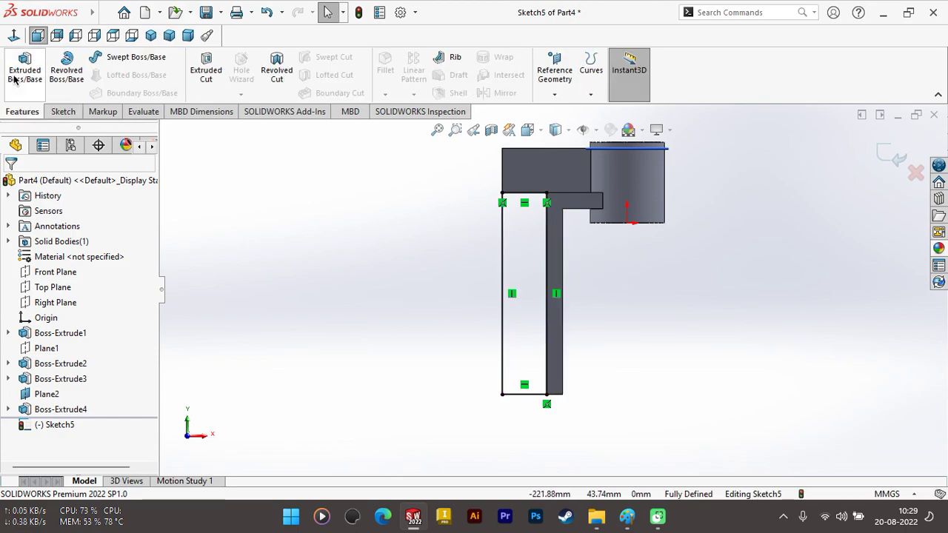
# Extrude the rectangle up to the top block's face, replacing the mistakenly picked Plane2 limit
pyautogui.click(24, 68)
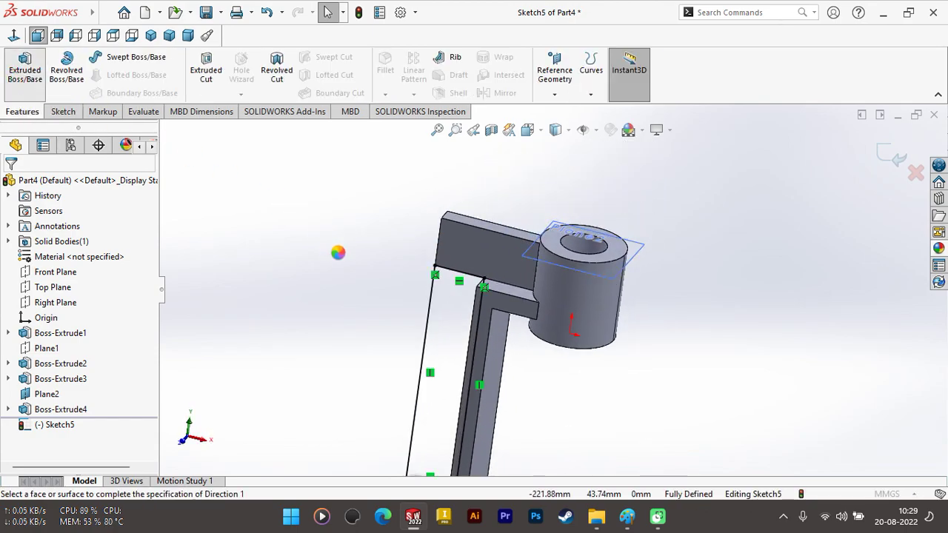
pyautogui.moveTo(338, 252)
pyautogui.mouseDown(button='middle')
pyautogui.moveTo(439, 286)
pyautogui.moveTo(419, 255)
pyautogui.mouseUp(button='middle')
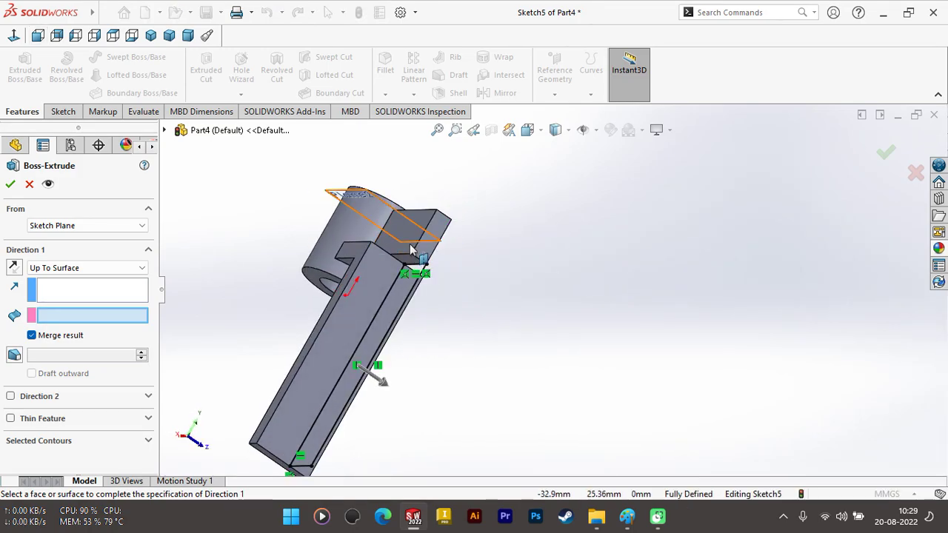
pyautogui.click(418, 253)
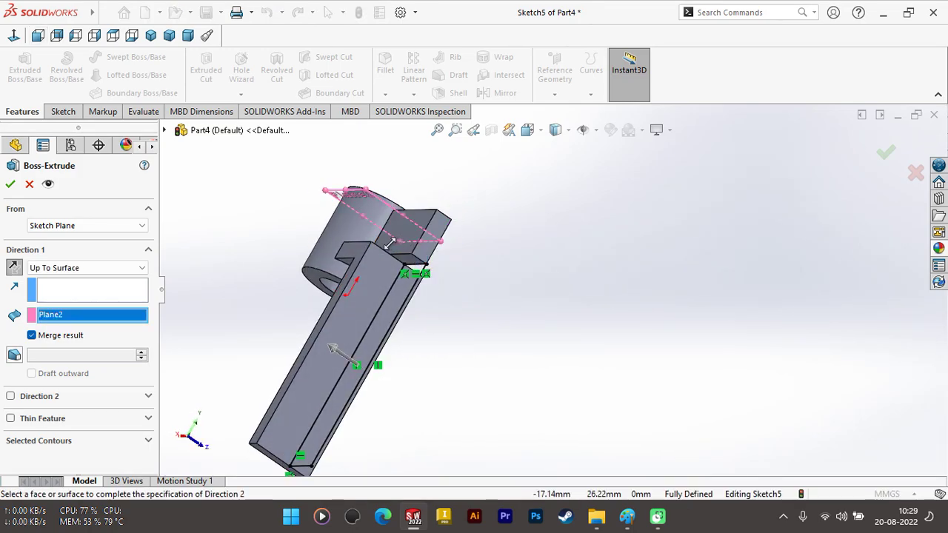
pyautogui.rightClick(101, 314)
pyautogui.click(125, 320)
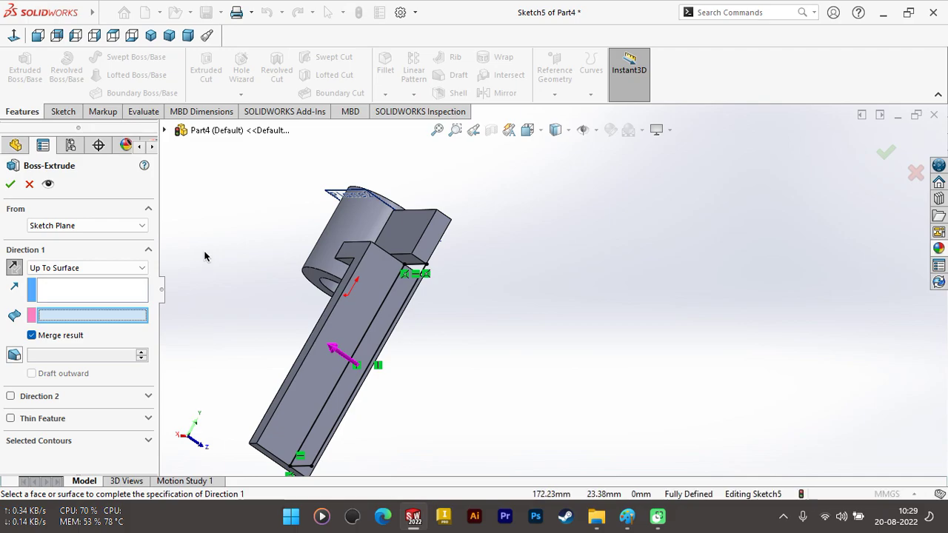
pyautogui.moveTo(205, 256); pyautogui.dragTo(389, 235, button='middle')
pyautogui.click(389, 235)
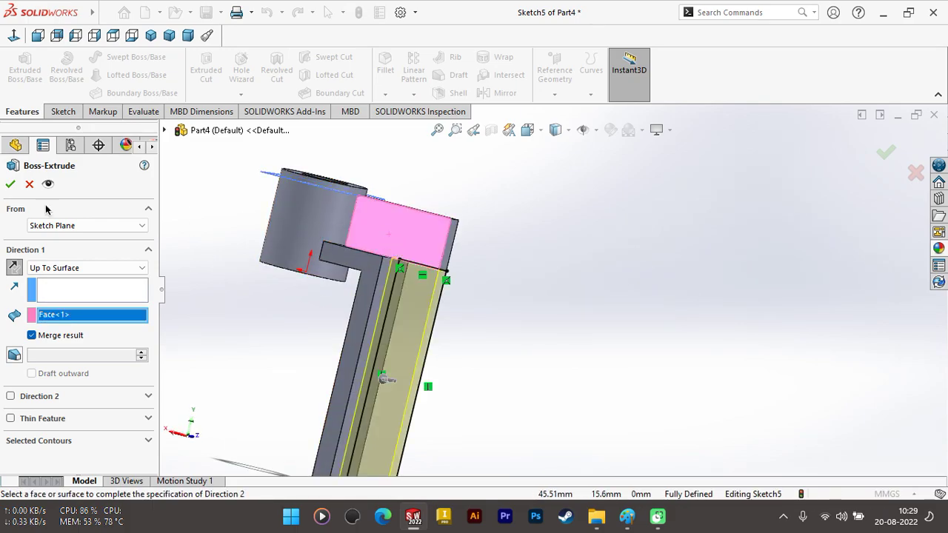
pyautogui.press('Return')
# Orbit to inspect Boss-Extrude5, then bring up the Paint reference drawing
pyautogui.moveTo(591, 229)
pyautogui.mouseDown(button='middle')
pyautogui.moveTo(465, 195)
pyautogui.moveTo(469, 217)
pyautogui.moveTo(533, 262)
pyautogui.moveTo(474, 269)
pyautogui.mouseUp(button='middle')
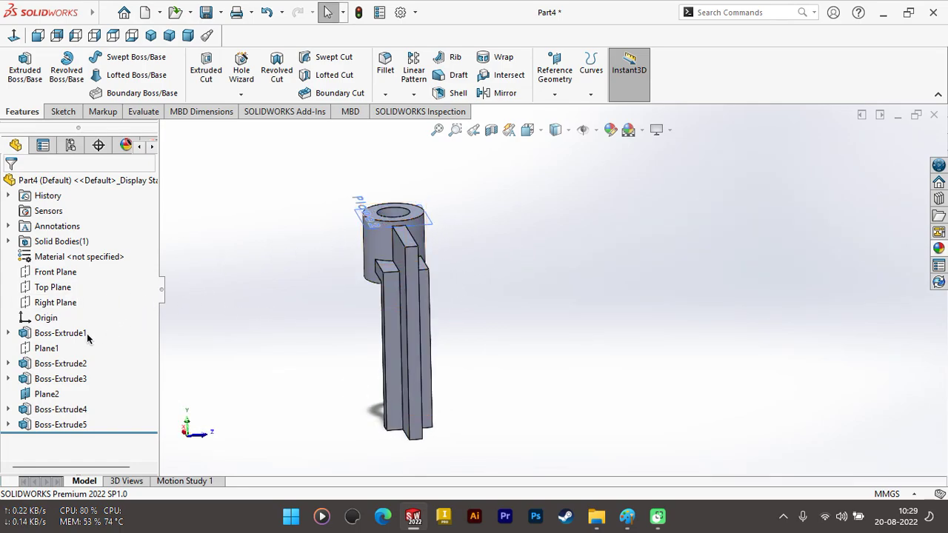
pyautogui.rightClick(46, 394)
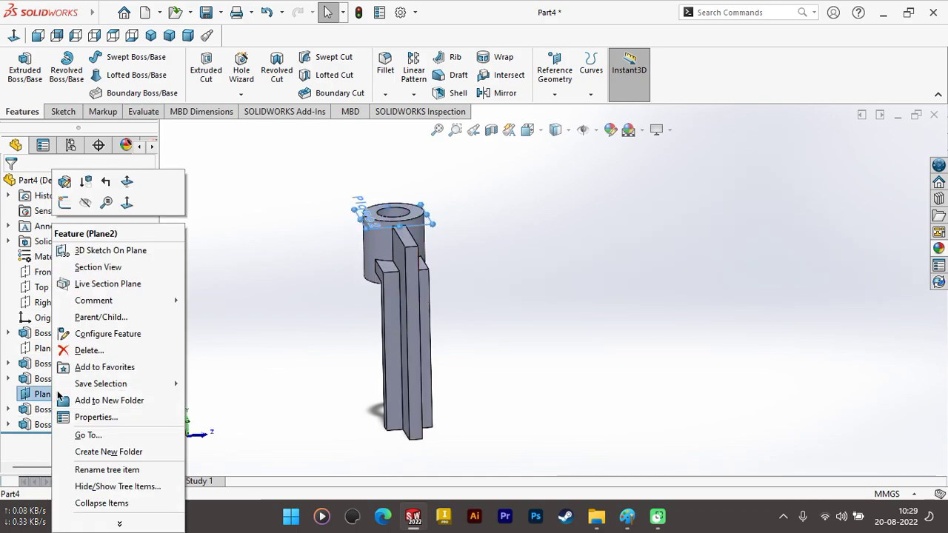
pyautogui.click(86, 203)
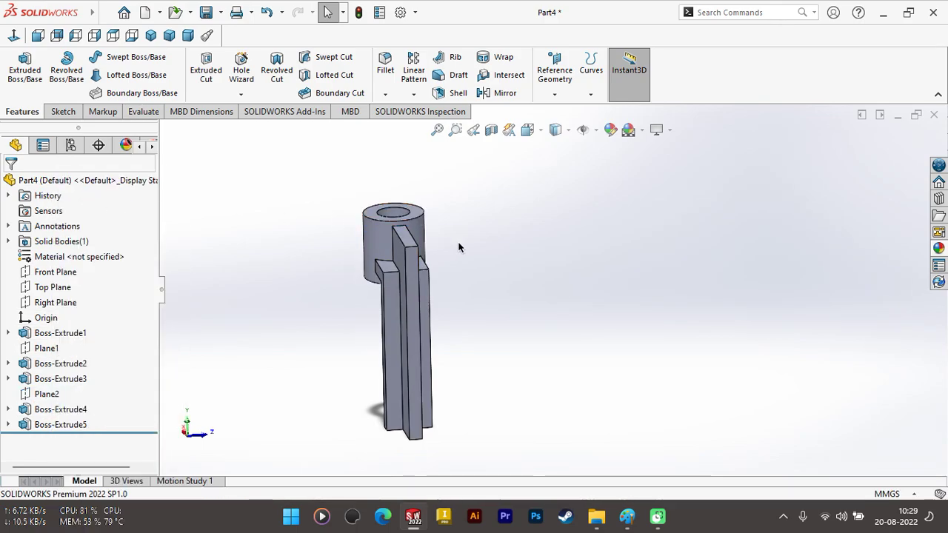
pyautogui.moveTo(459, 248); pyautogui.dragTo(565, 413, button='middle')
pyautogui.click(628, 517)
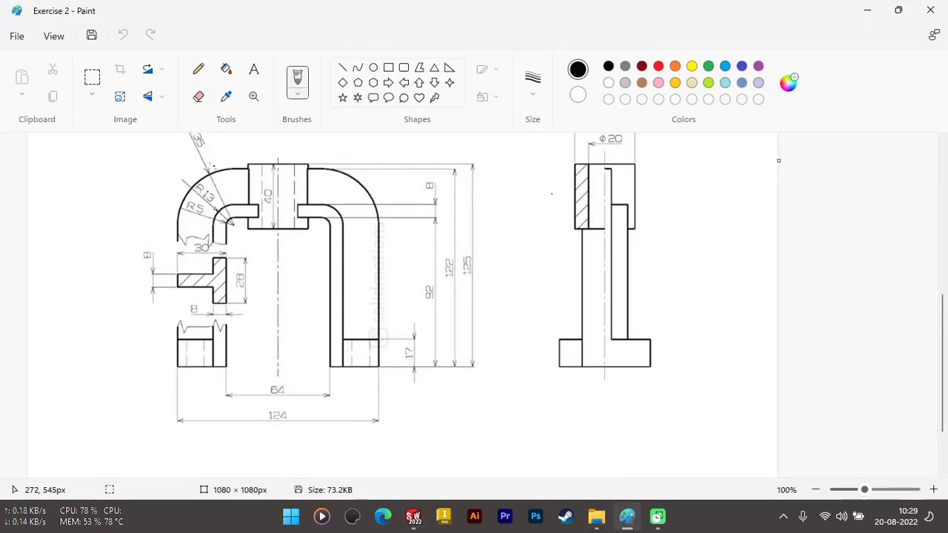
# Scroll through the drawing's top and front views, then return to SOLIDWORKS
pyautogui.scroll(3, 200, 177)
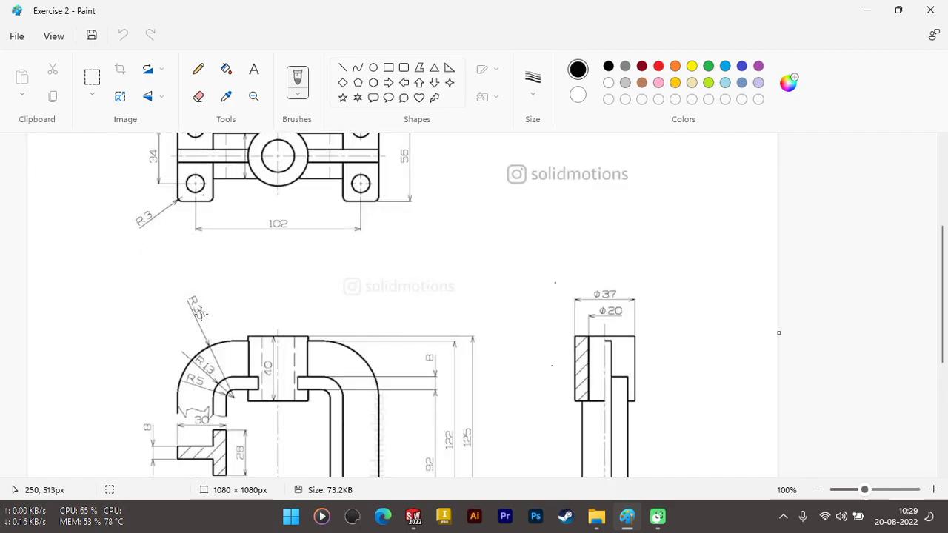
pyautogui.scroll(-3, 204, 182)
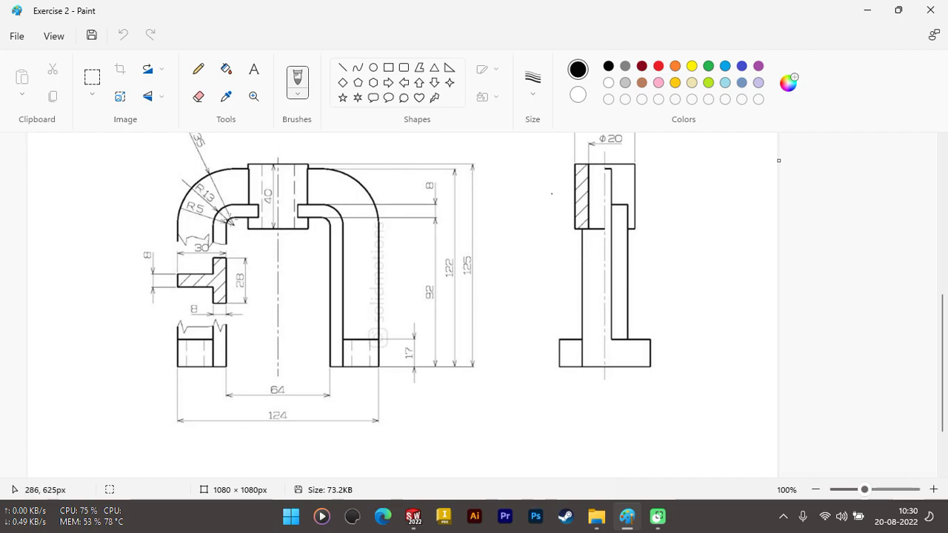
pyautogui.click(413, 517)
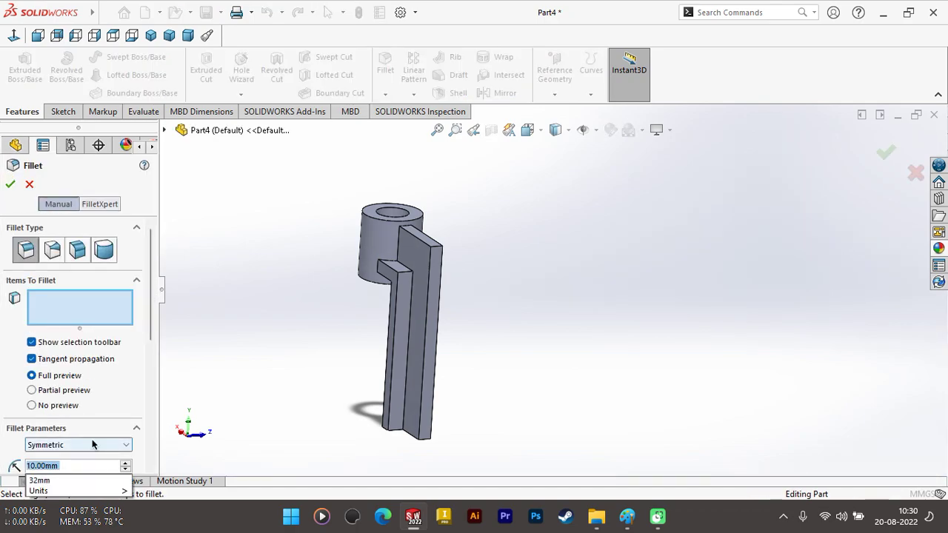
# Round the slot edge at the boss and arm joint with a 35 mm fillet
pyautogui.write('35')
pyautogui.moveTo(399, 237); pyautogui.dragTo(558, 247, button='middle')
pyautogui.scroll(-5, 441, 245)
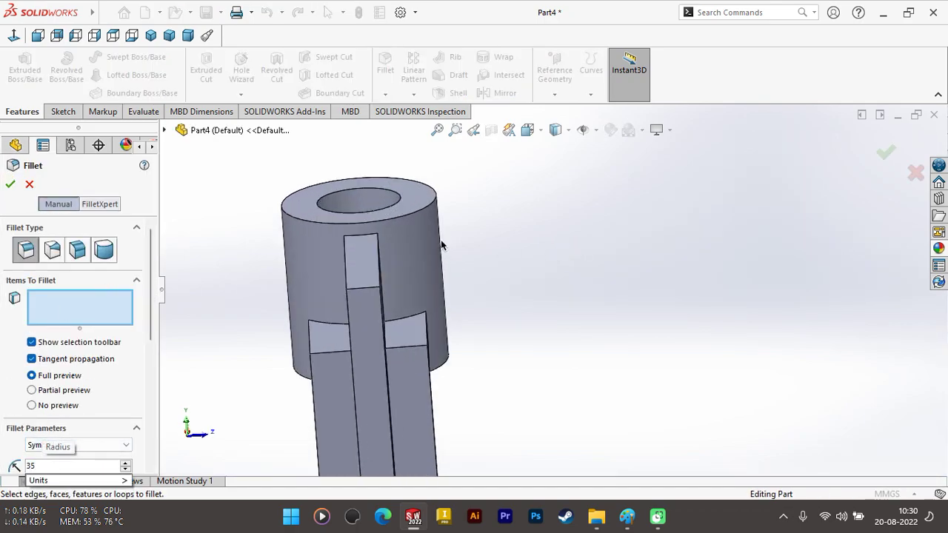
pyautogui.press('Return')
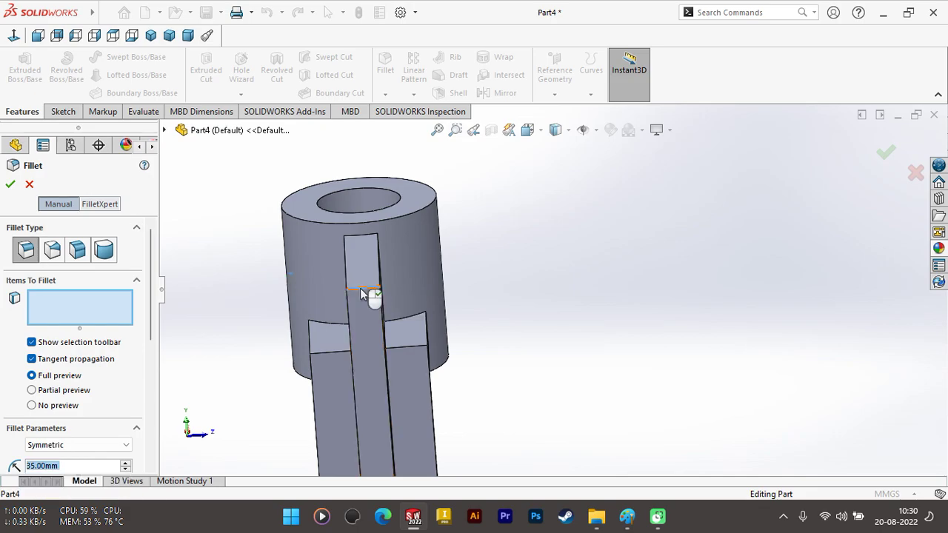
pyautogui.click(361, 294)
pyautogui.press('Return')
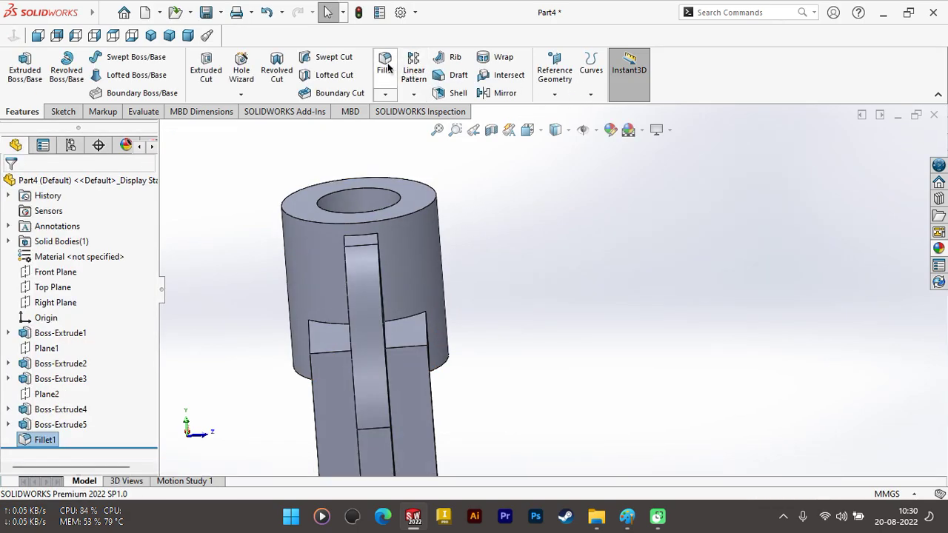
# Add a 13 mm fillet to the two opposite arm edges
pyautogui.press('Return')
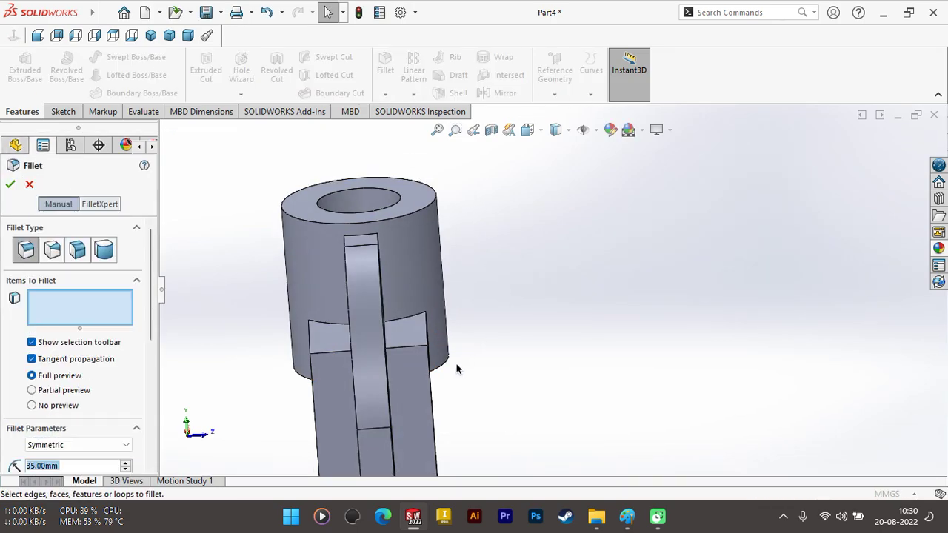
pyautogui.write('13')
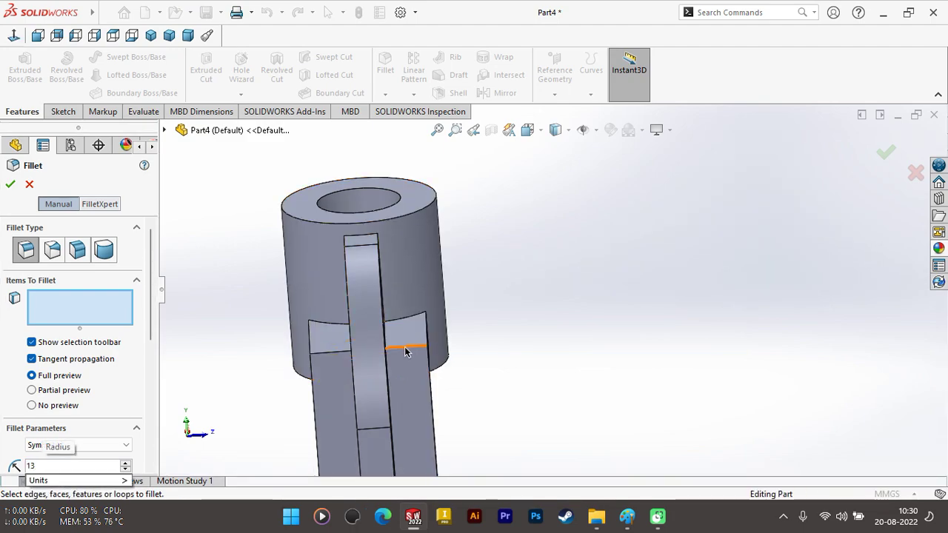
pyautogui.click(406, 349)
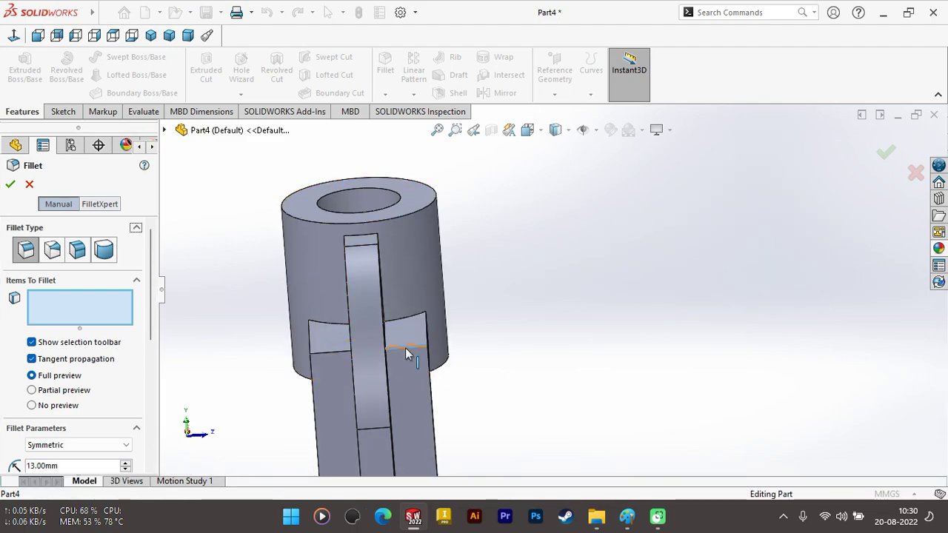
pyautogui.click(339, 352)
pyautogui.press('Return')
# Round the curved arm's edge with a 5 mm fillet
pyautogui.moveTo(559, 270)
pyautogui.mouseDown(button='middle')
pyautogui.moveTo(489, 340)
pyautogui.moveTo(508, 333)
pyautogui.mouseUp(button='middle')
pyautogui.scroll(-3, 489, 340)
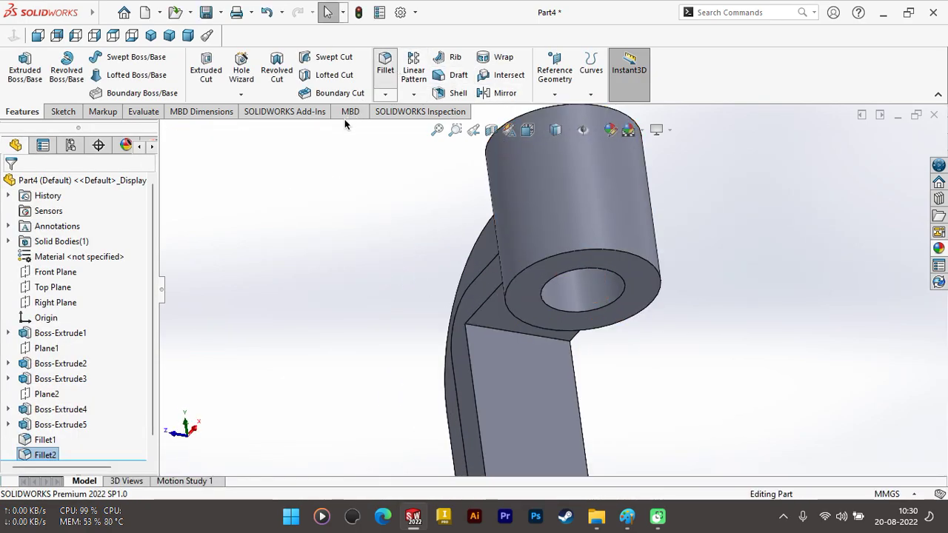
pyautogui.write('5')
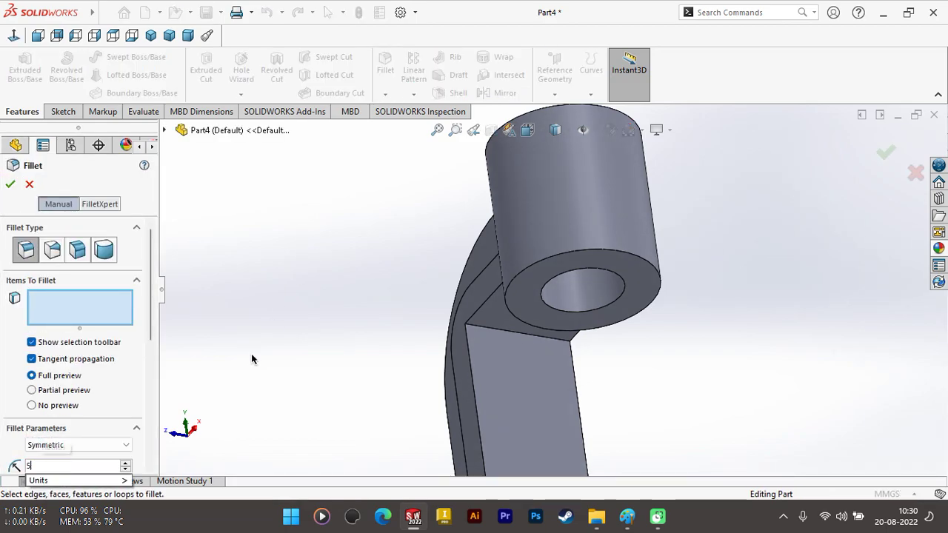
pyautogui.scroll(-2, 394, 332)
pyautogui.scroll(-3, 414, 325)
pyautogui.click(624, 311)
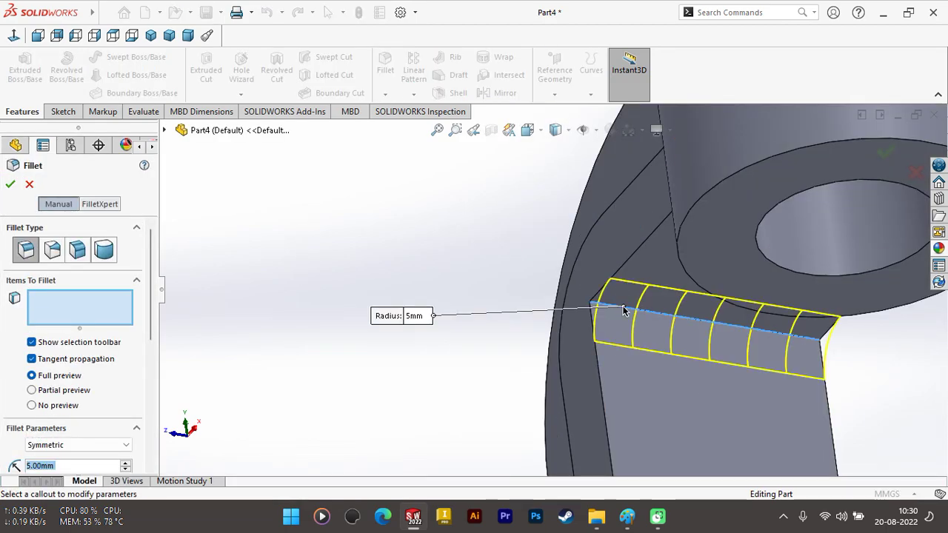
pyautogui.press('Return')
# Start a new sketch on the Boss-Extrude3 base pad face
pyautogui.scroll(2, 618, 259)
pyautogui.scroll(3, 617, 258)
pyautogui.moveTo(620, 199)
pyautogui.mouseDown(button='middle')
pyautogui.moveTo(620, 255)
pyautogui.moveTo(657, 215)
pyautogui.moveTo(639, 351)
pyautogui.mouseUp(button='middle')
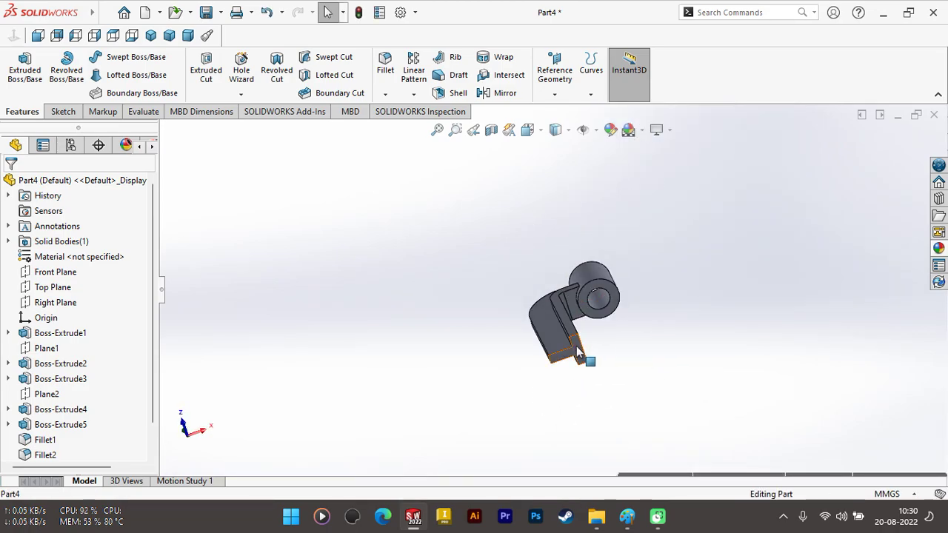
pyautogui.rightClick(577, 354)
pyautogui.click(607, 173)
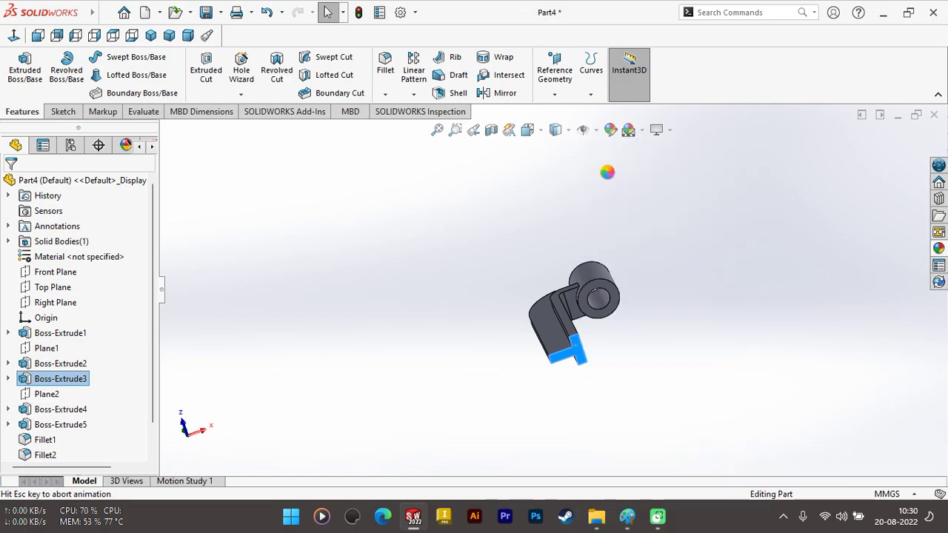
# Bring up the reference drawing in Paint and scroll to its top view
pyautogui.click(627, 517)
pyautogui.scroll(3, 519, 302)
pyautogui.scroll(2, 493, 247)
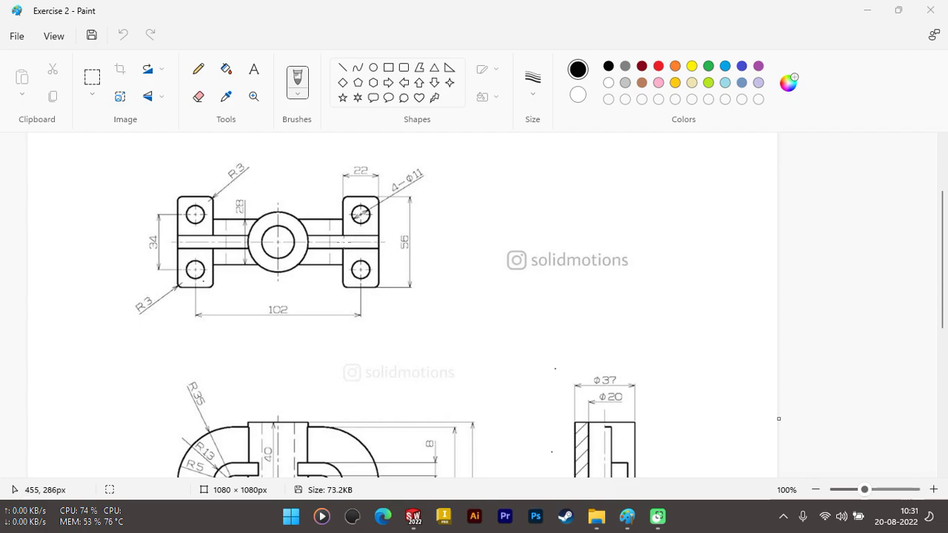
pyautogui.scroll(-2, 343, 241)
pyautogui.scroll(1, 288, 211)
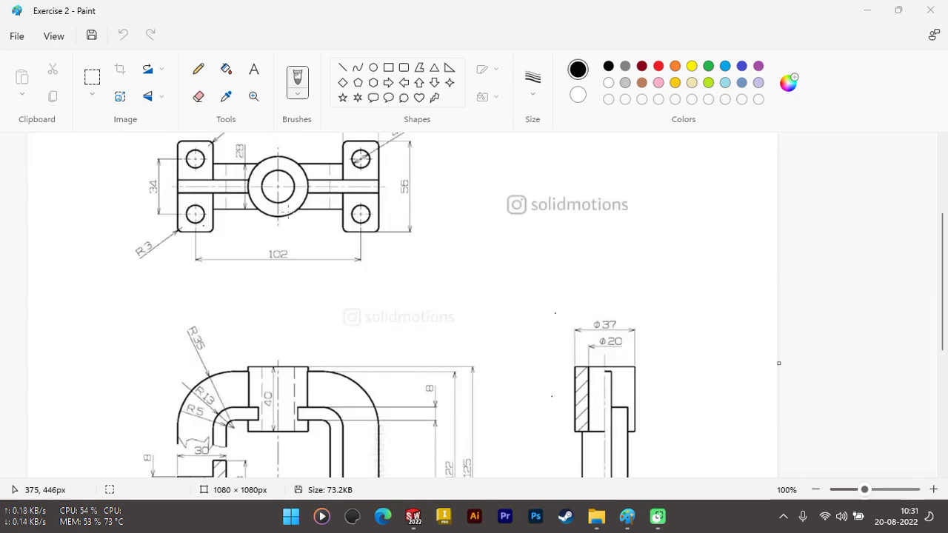
pyautogui.scroll(2, 307, 208)
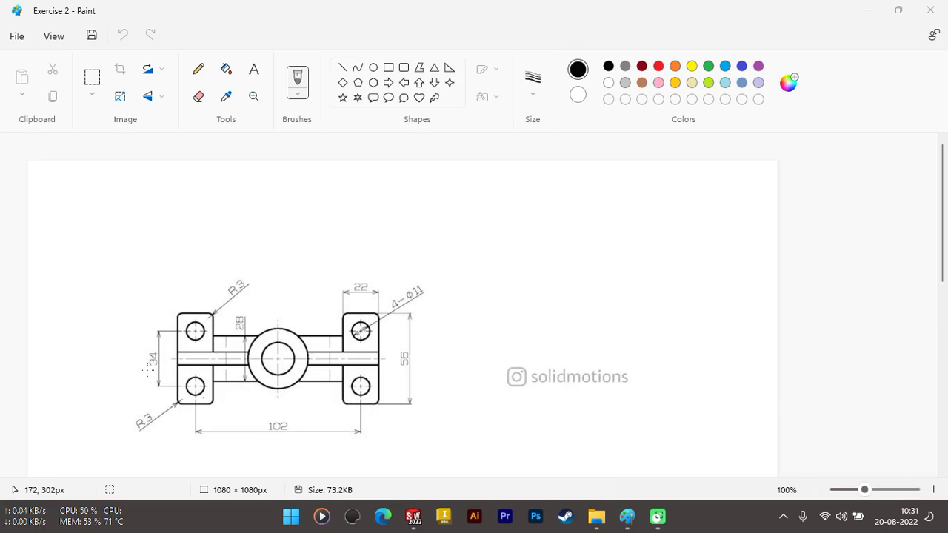
pyautogui.scroll(-3, 146, 363)
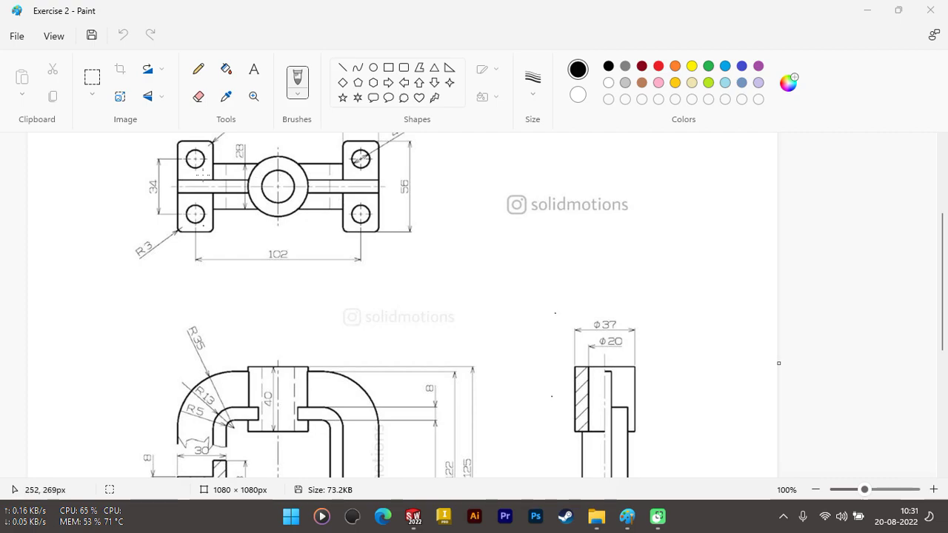
pyautogui.click(414, 519)
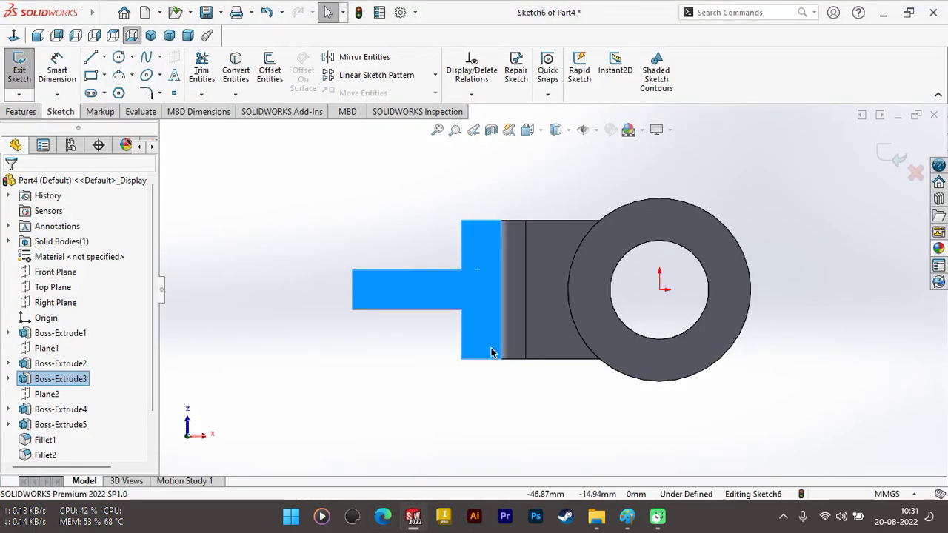
# Draw a horizontal centerline from the origin leftward past the part
pyautogui.click(92, 58)
pyautogui.click(105, 57)
pyautogui.click(119, 93)
pyautogui.click(659, 291)
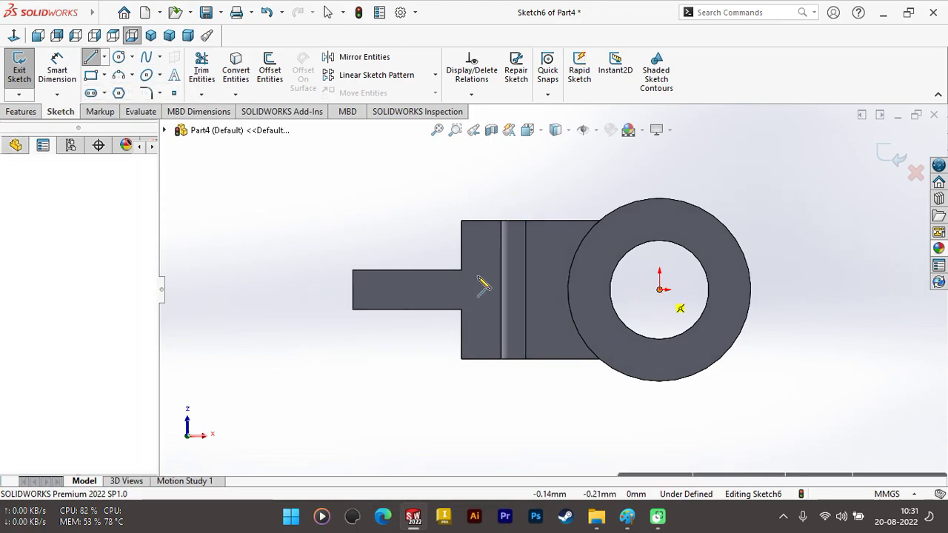
pyautogui.click(273, 291)
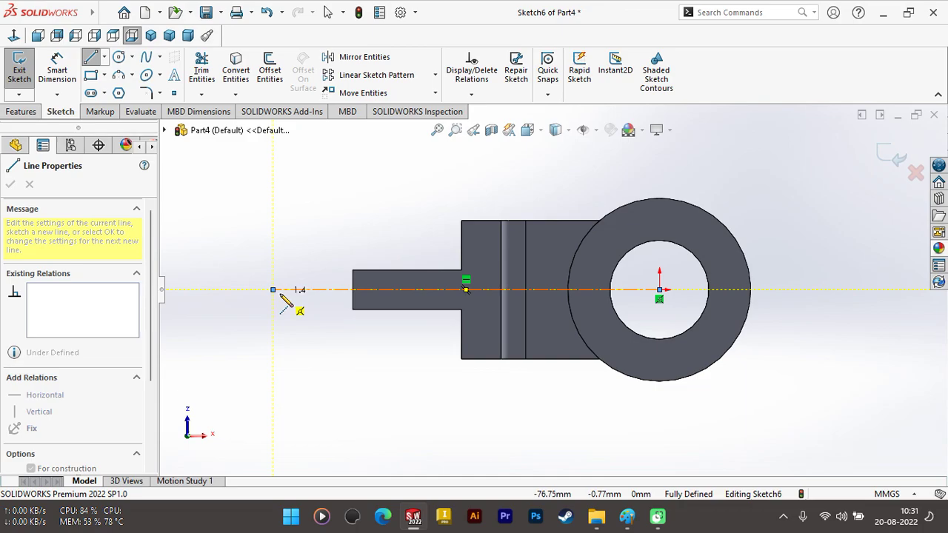
pyautogui.press('Escape')
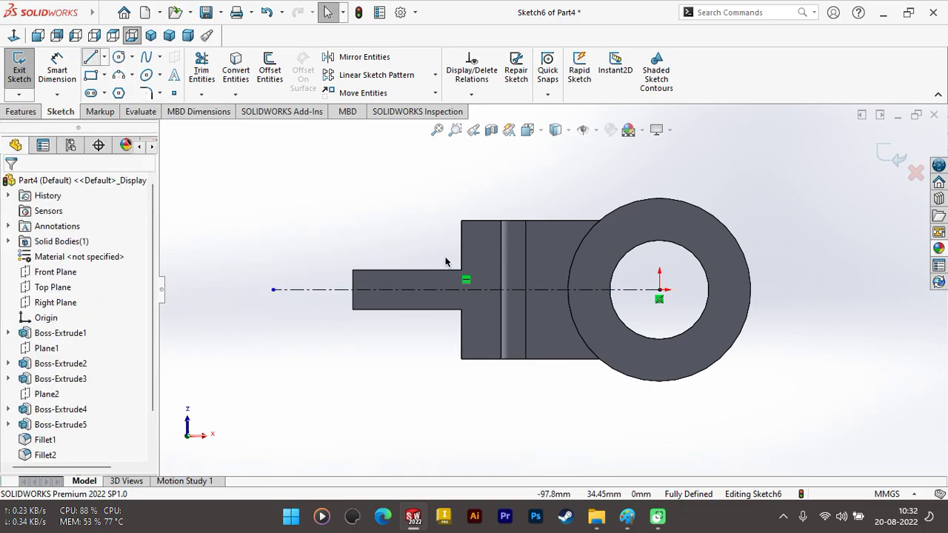
# Sketch a four-sided outline on the centerline rising above the left arm
pyautogui.click(91, 58)
pyautogui.click(465, 290)
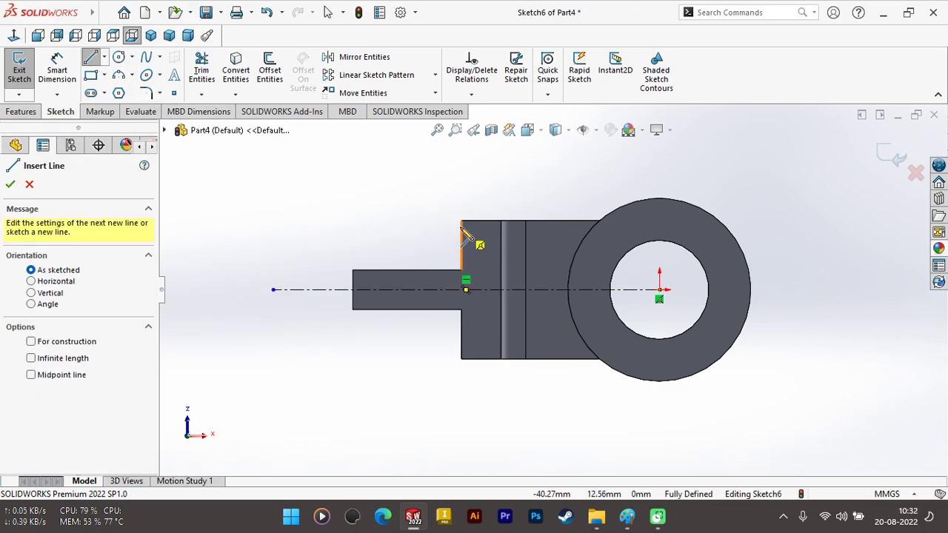
pyautogui.click(354, 290)
pyautogui.click(353, 140)
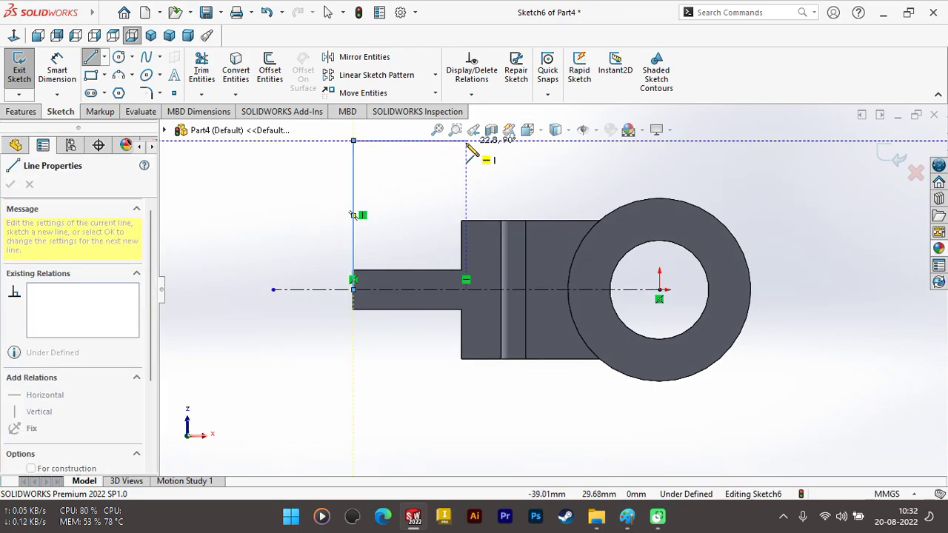
pyautogui.click(460, 141)
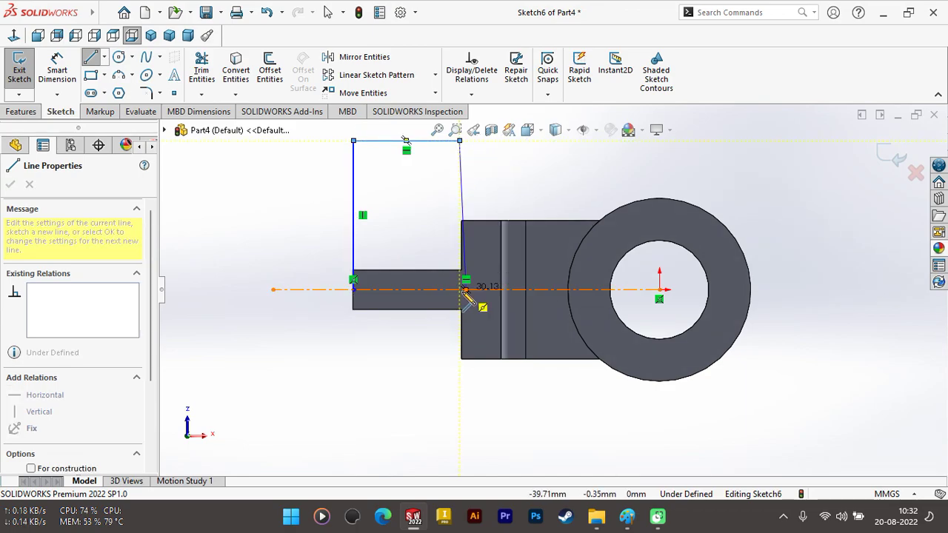
pyautogui.click(460, 289)
pyautogui.scroll(-2, 459, 295)
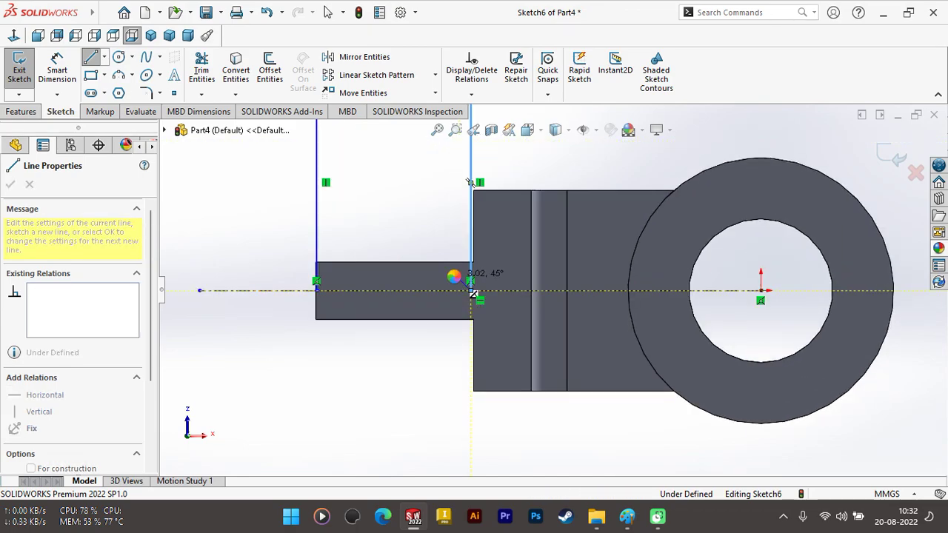
pyautogui.press('Escape')
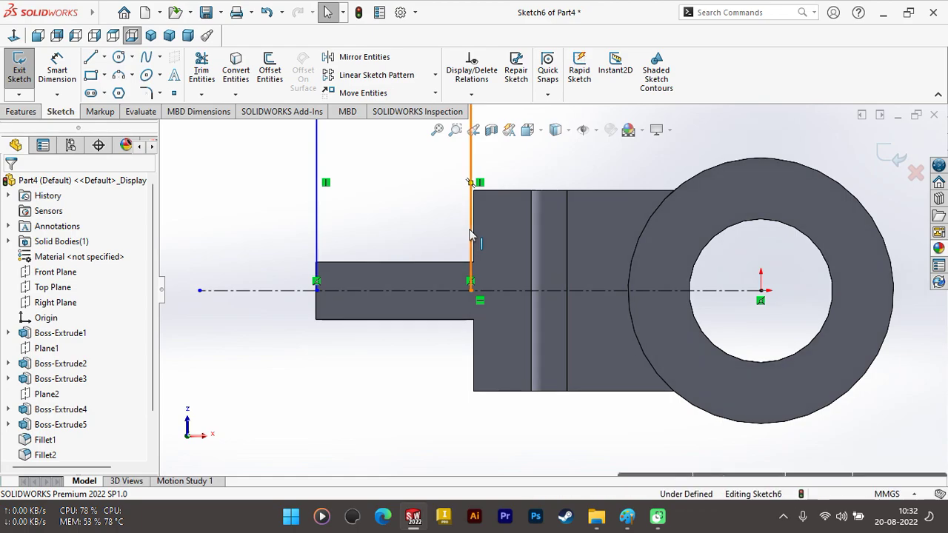
# Select the outline's right vertical line for dimensioning
pyautogui.click(471, 236)
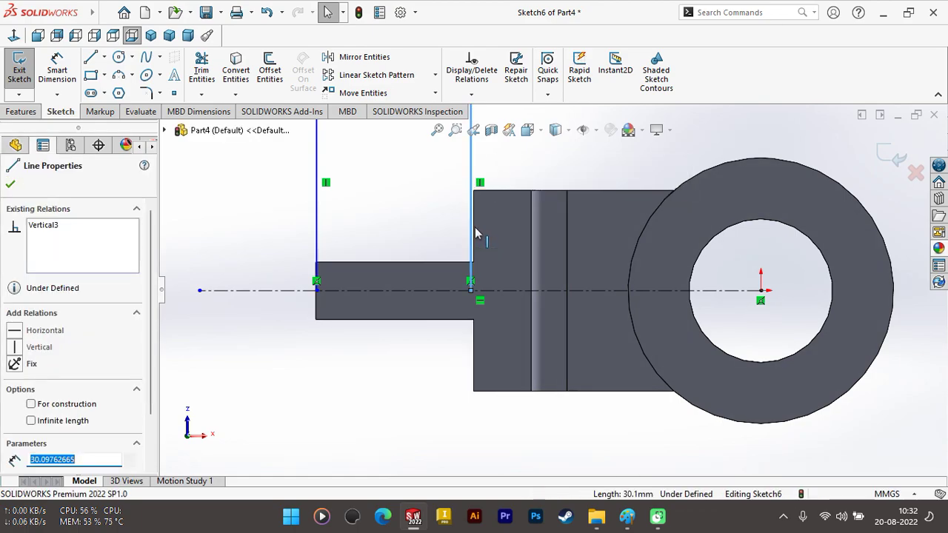
pyautogui.click(472, 230)
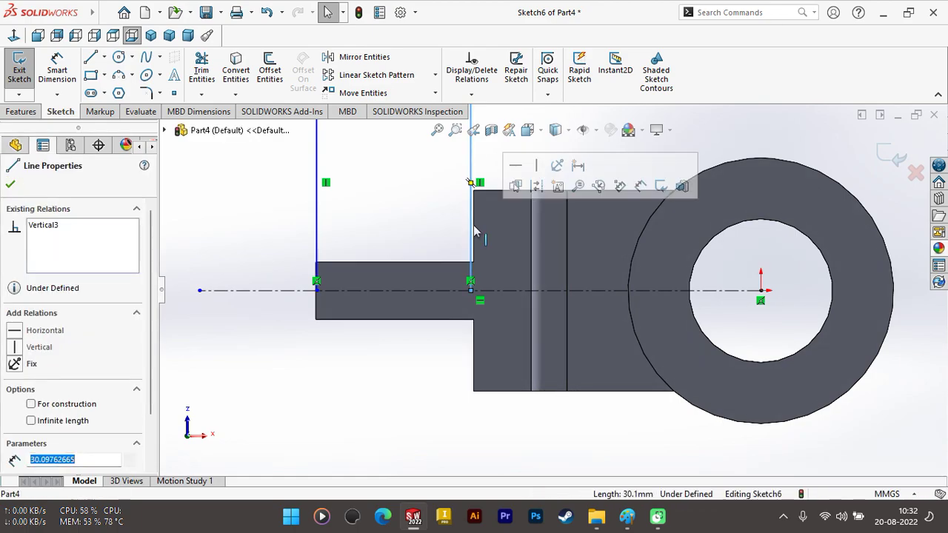
pyautogui.scroll(-2, 455, 209)
pyautogui.click(440, 208)
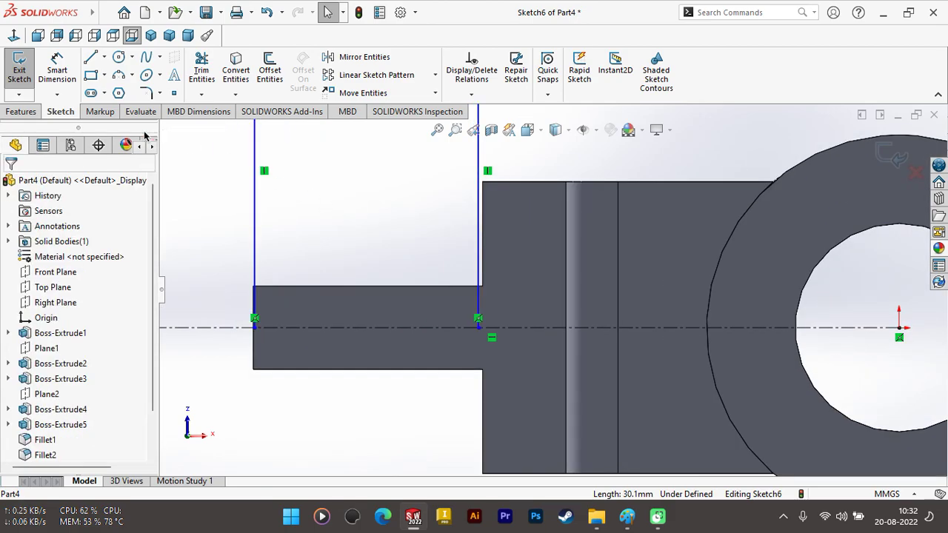
# Try dimensioning the right vertical line, then cancel the dimension
pyautogui.click(59, 67)
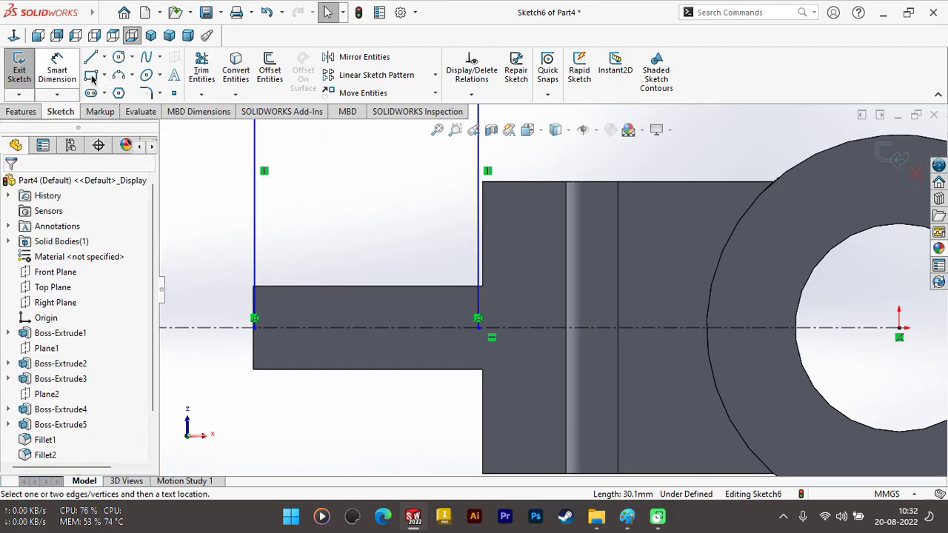
pyautogui.click(482, 256)
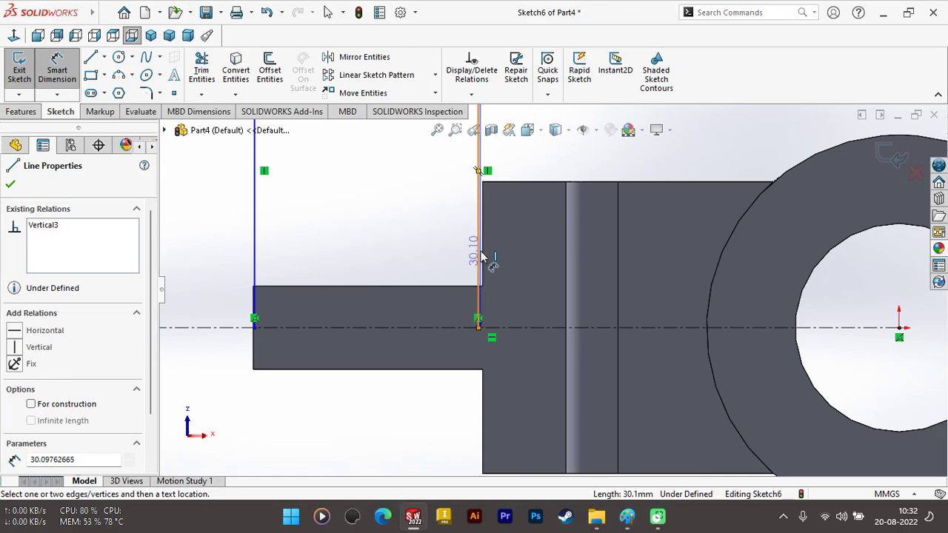
pyautogui.press('Escape')
pyautogui.press('Escape')
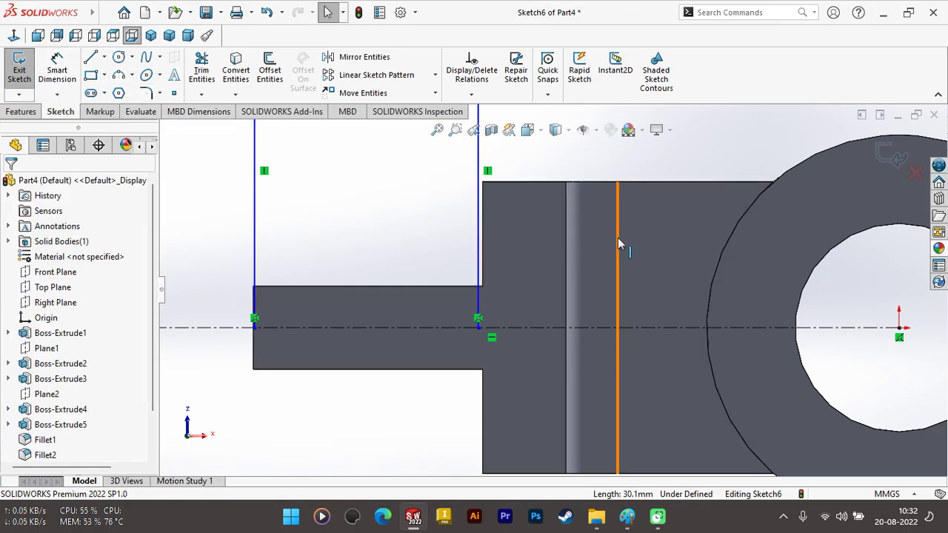
pyautogui.scroll(-3, 618, 238)
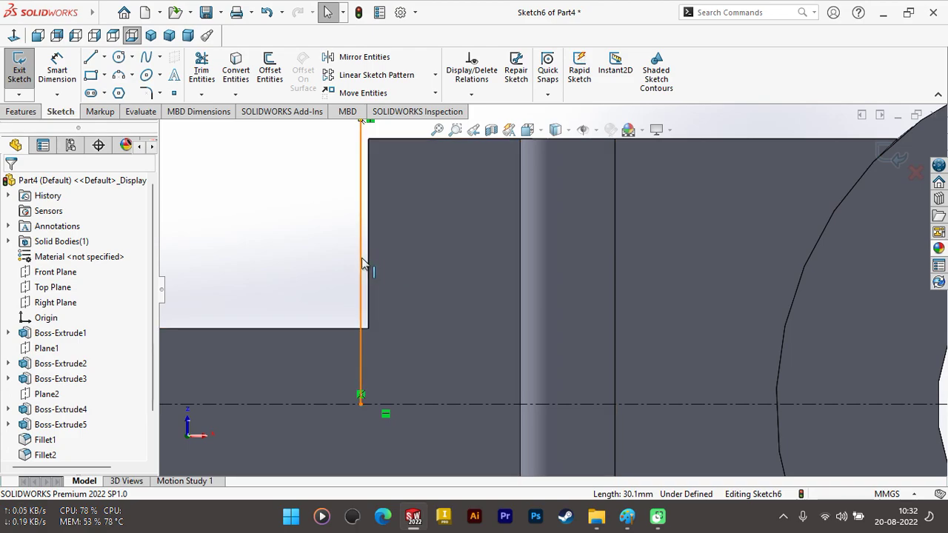
# Add and undo a perpendicular relation between the right line and step edge, then choose Trim Entities
pyautogui.click(363, 263)
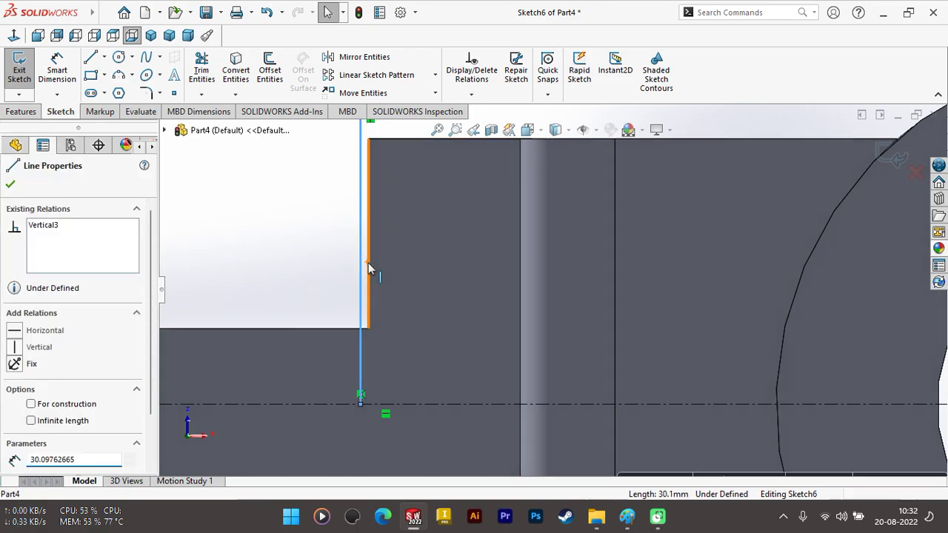
pyautogui.keyDown('ctrl'); pyautogui.click(368, 263); pyautogui.keyUp('ctrl')
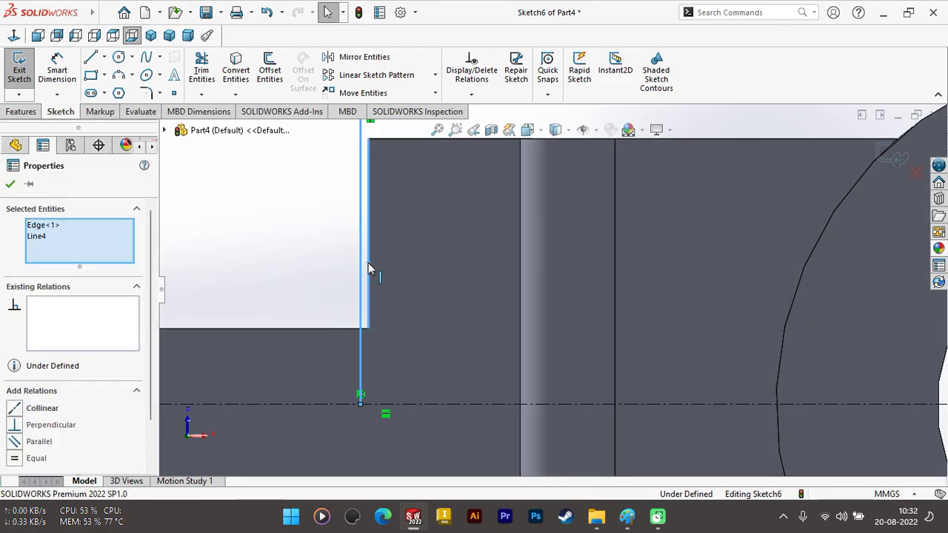
pyautogui.click(15, 428)
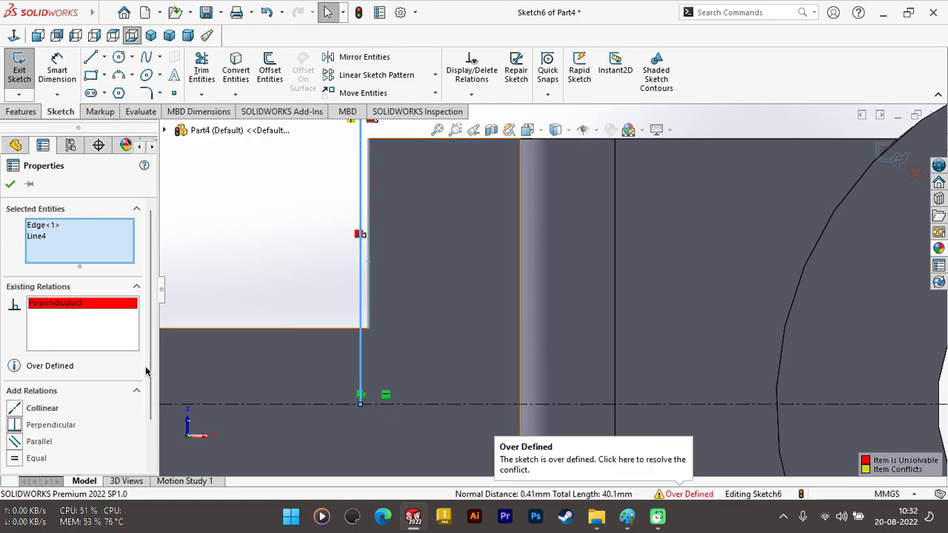
pyautogui.hotkey('ctrl', 'z')
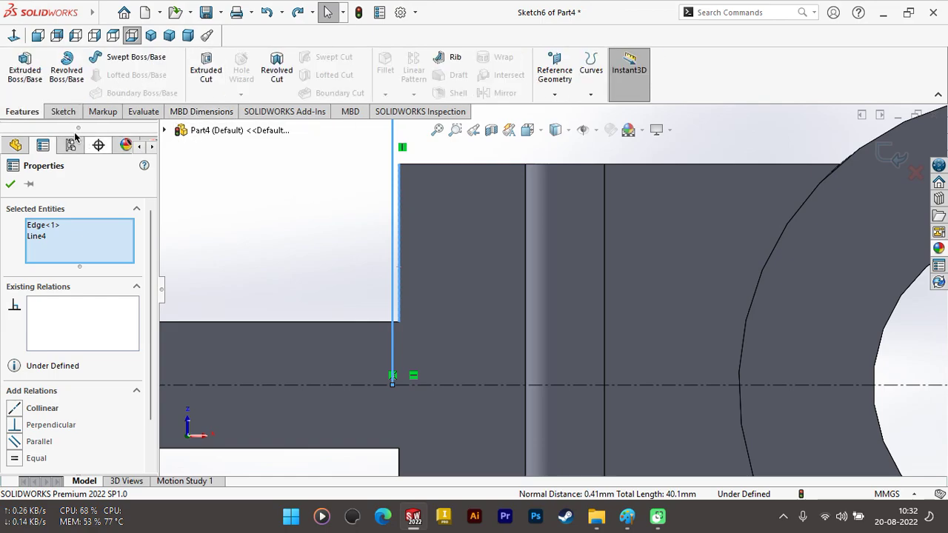
pyautogui.click(63, 111)
pyautogui.click(201, 70)
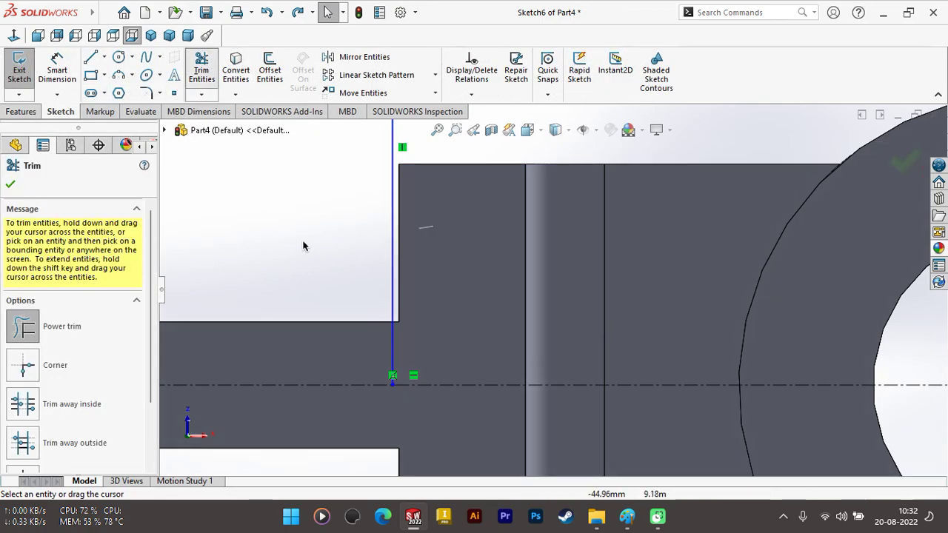
# Replace the right side with a new Vertical-related line from the step corner to the top line's end
pyautogui.hotkey('ctrl', 'z')
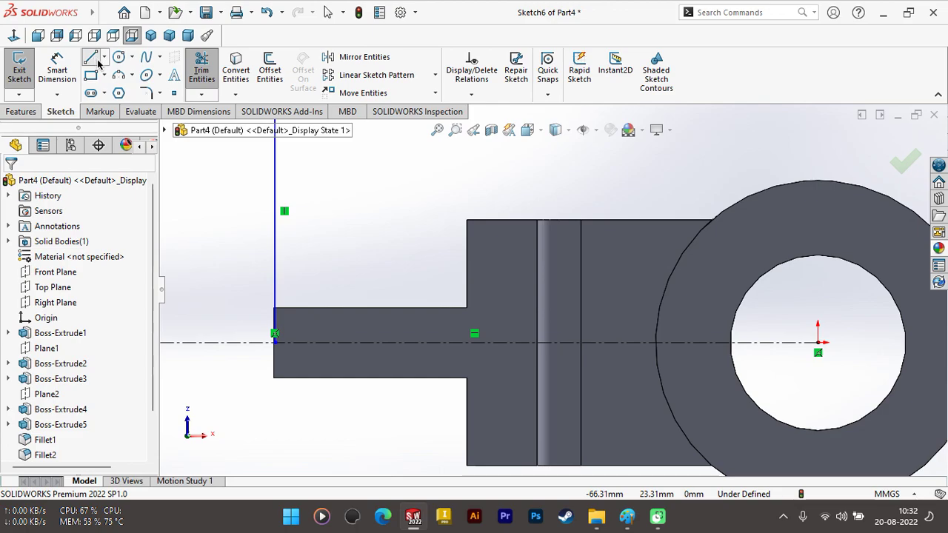
pyautogui.click(91, 57)
pyautogui.click(467, 307)
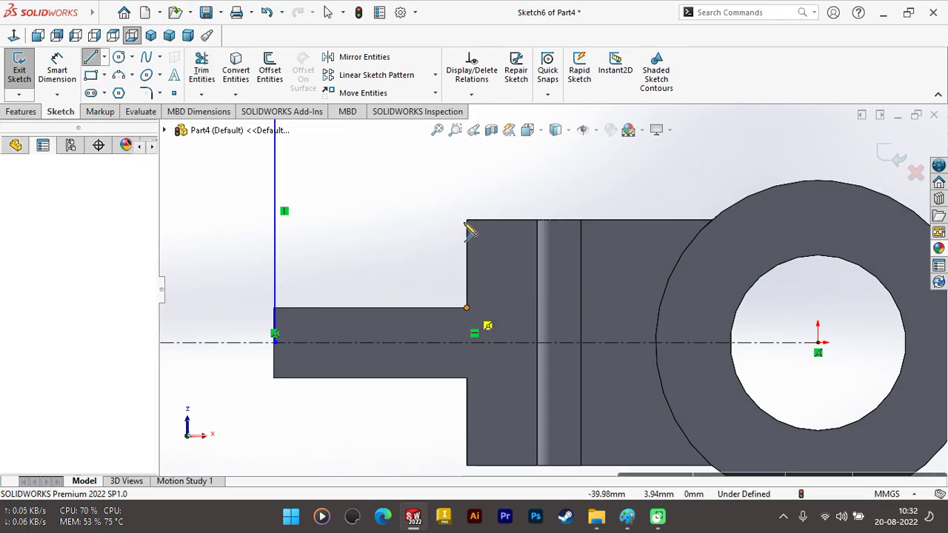
pyautogui.press('z')
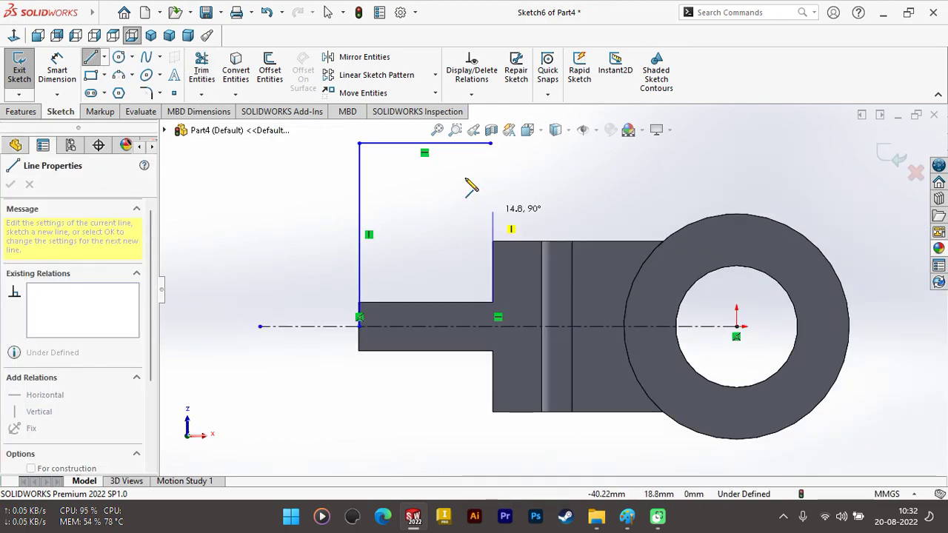
pyautogui.click(490, 144)
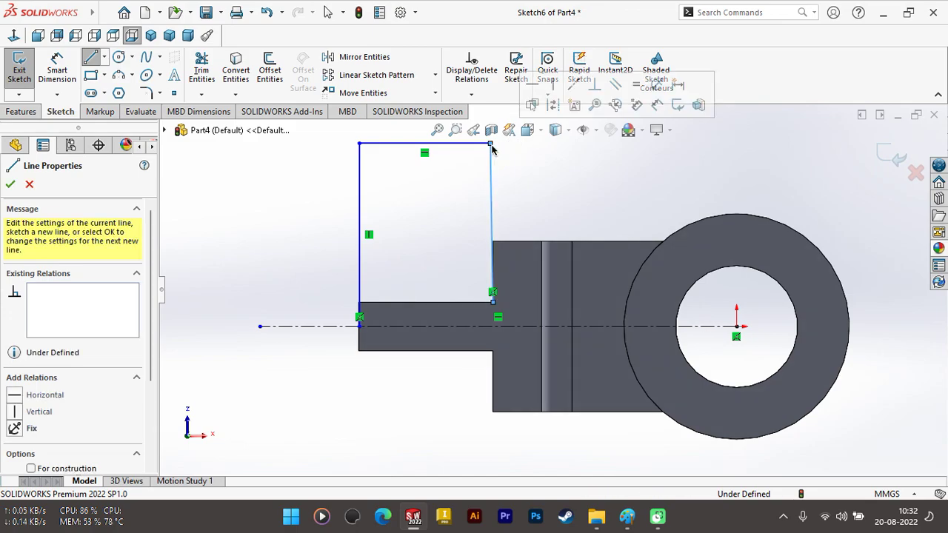
pyautogui.click(15, 412)
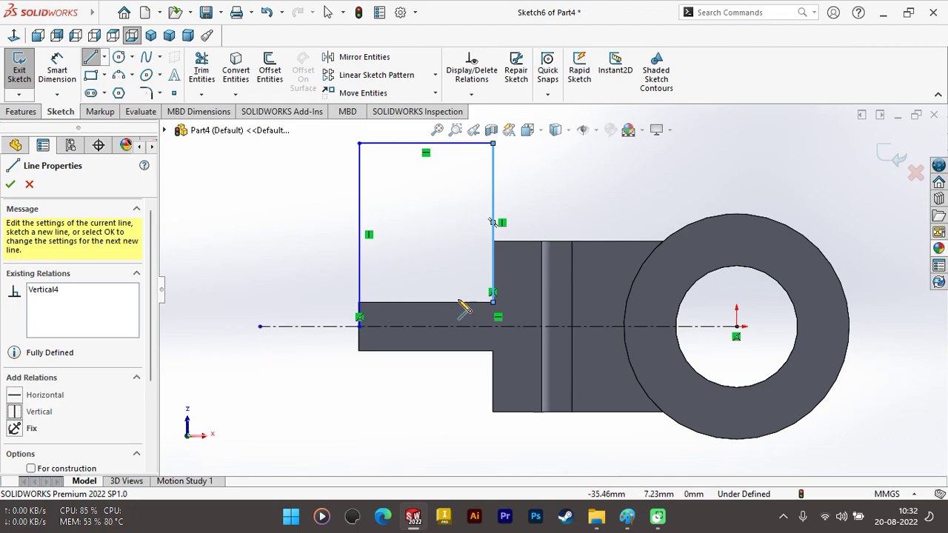
pyautogui.scroll(-3, 374, 252)
pyautogui.scroll(2, 394, 282)
pyautogui.scroll(1, 378, 215)
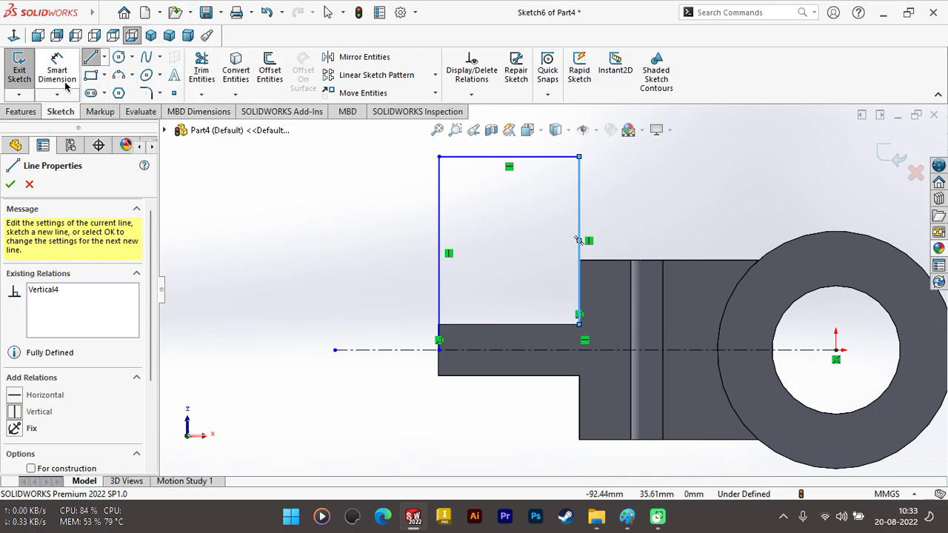
pyautogui.press('Escape')
pyautogui.press('Escape')
pyautogui.scroll(1, 514, 197)
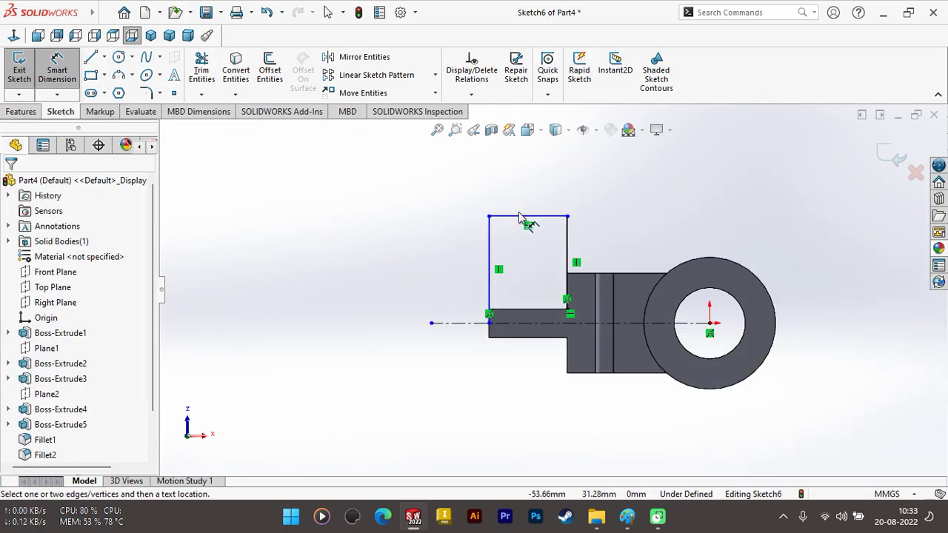
# Dimension the rectangle's top line to a 22 mm width
pyautogui.click(527, 216)
pyautogui.click(527, 195)
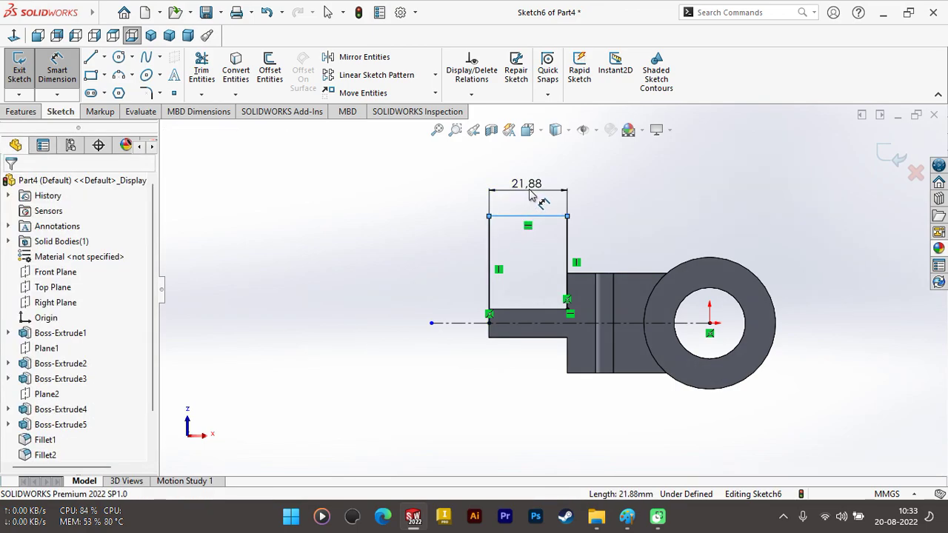
pyautogui.write('22')
pyautogui.press('Return')
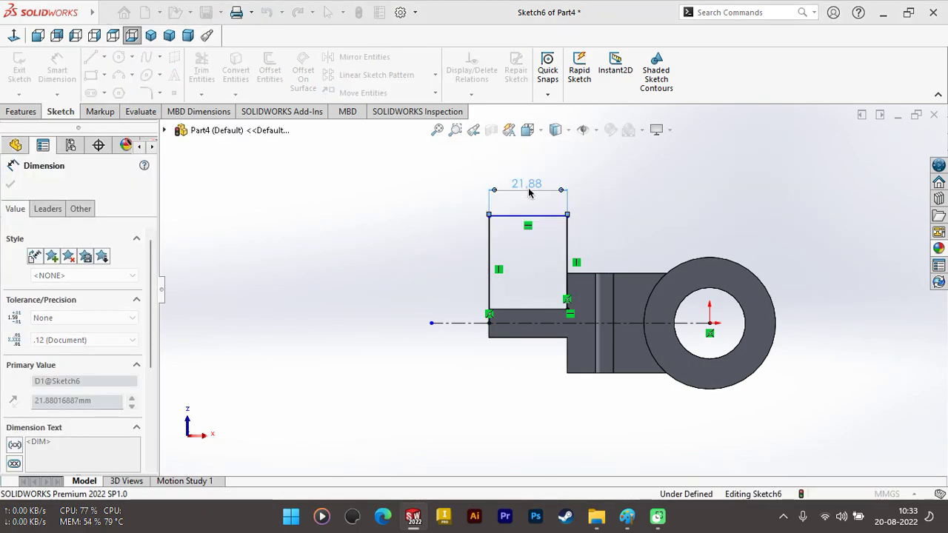
pyautogui.click(490, 269)
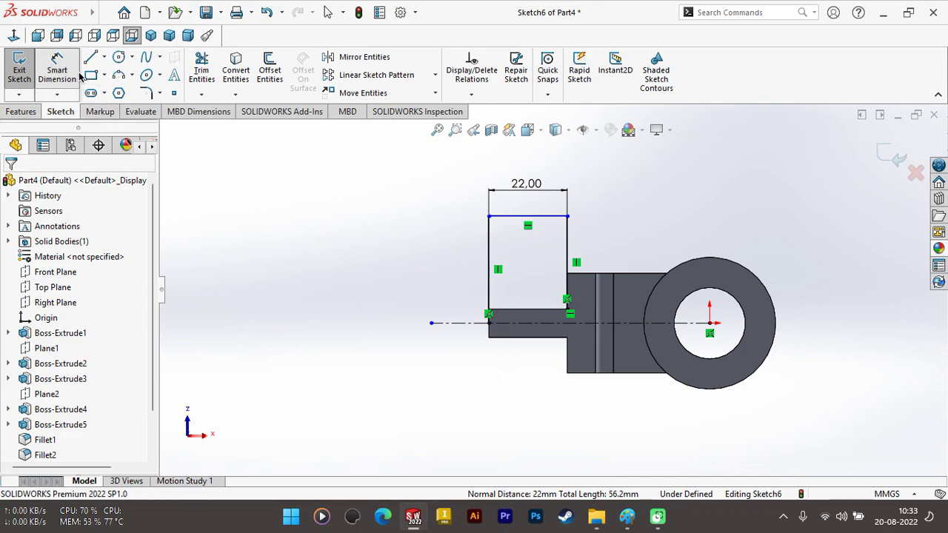
# Draw a vertical line from the rectangle's right corner down to the centreline
pyautogui.press('l')
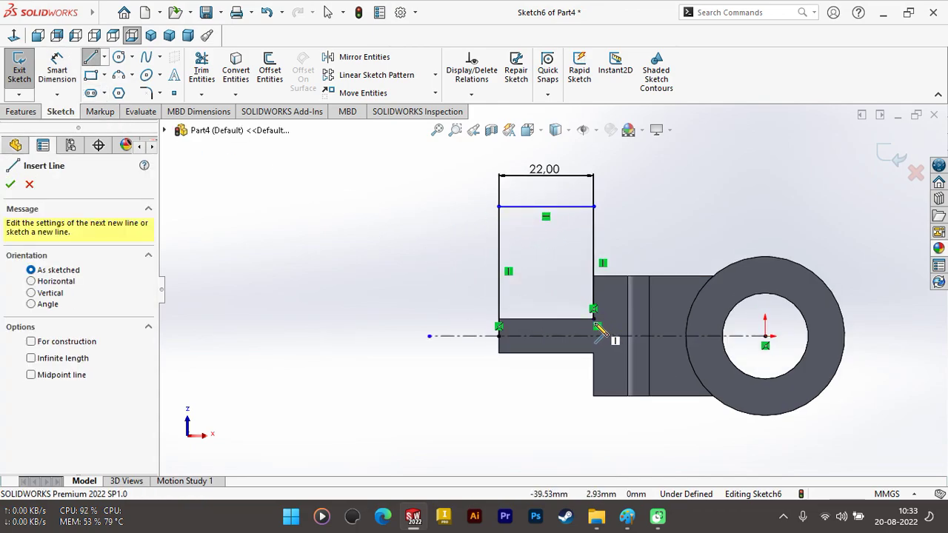
pyautogui.scroll(-2, 597, 326)
pyautogui.click(589, 312)
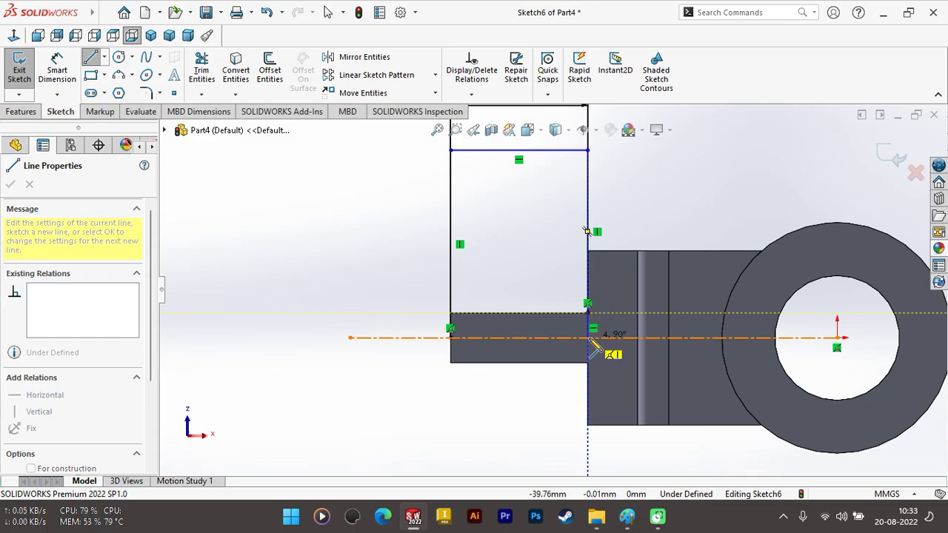
pyautogui.click(588, 347)
pyautogui.press('Escape')
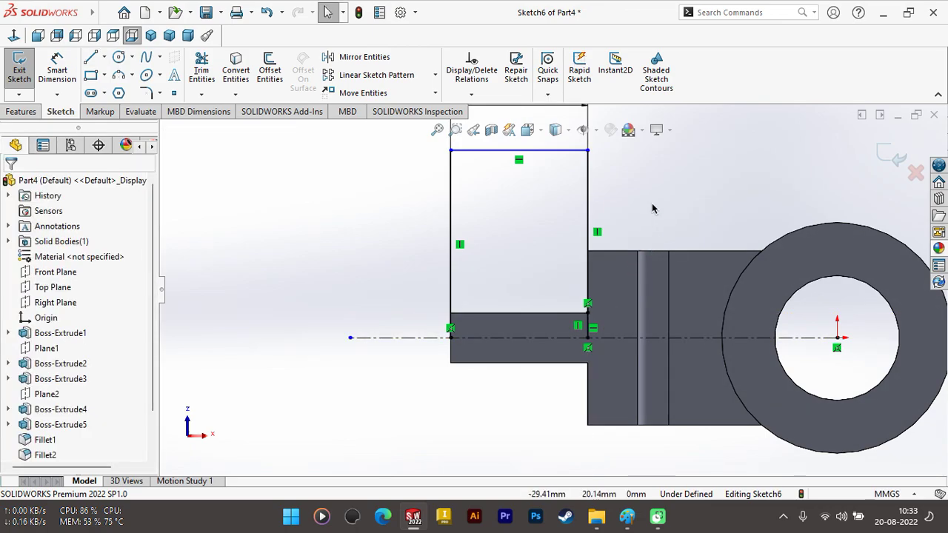
pyautogui.click(543, 164)
pyautogui.scroll(2, 474, 155)
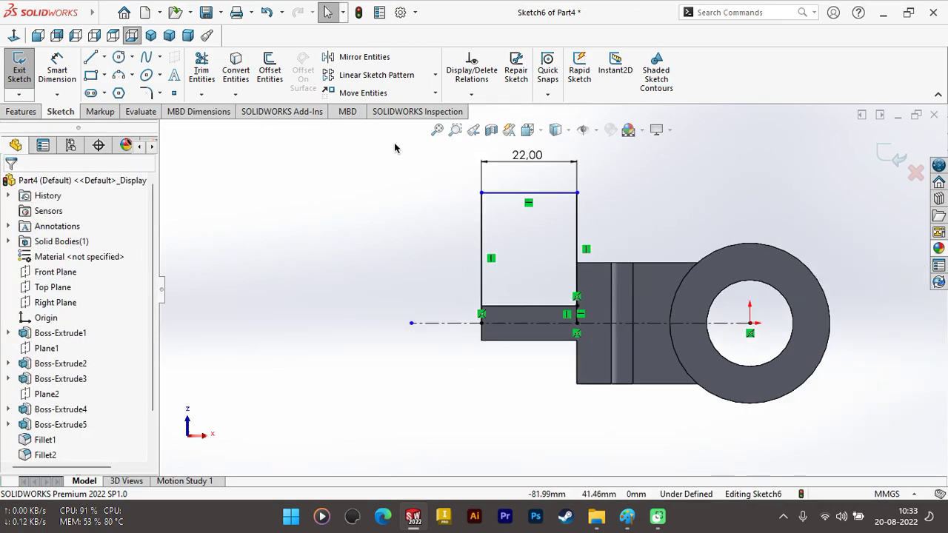
# Dimension the left vertical line to half of 56, giving 28 mm height
pyautogui.click(57, 68)
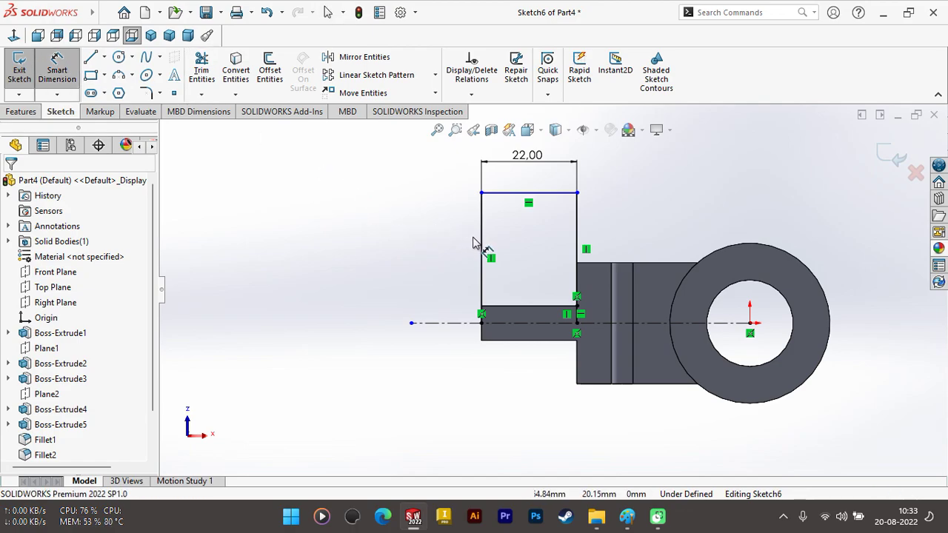
pyautogui.click(481, 245)
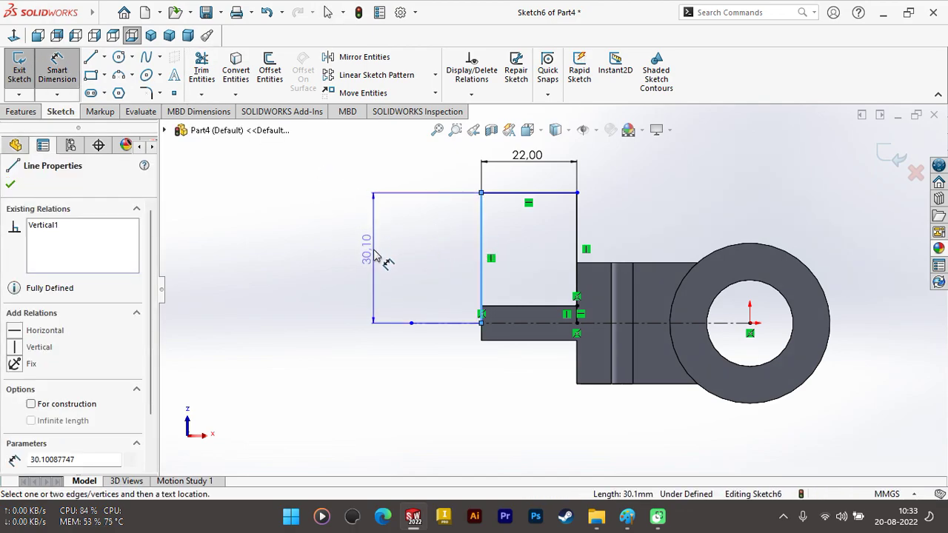
pyautogui.click(376, 256)
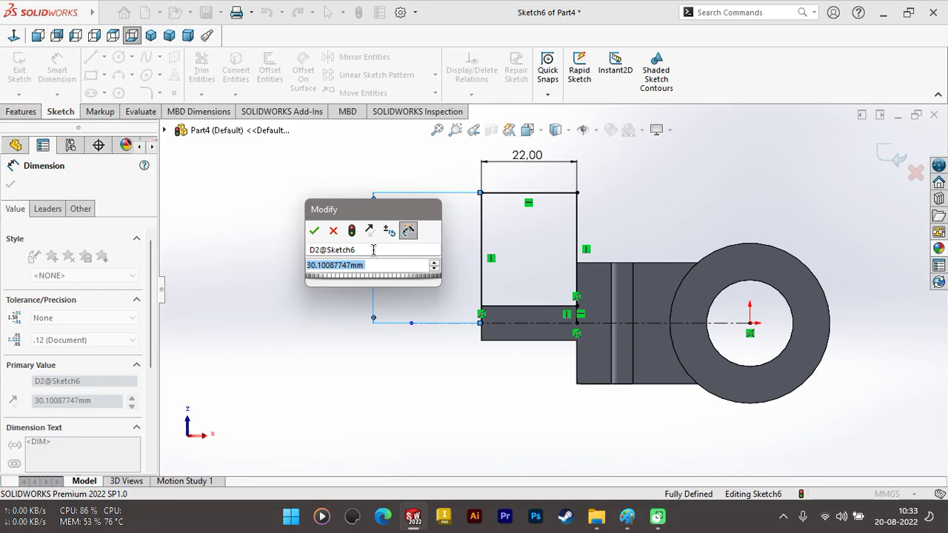
pyautogui.write('56/0')
pyautogui.hotkey('ctrl', 'z')
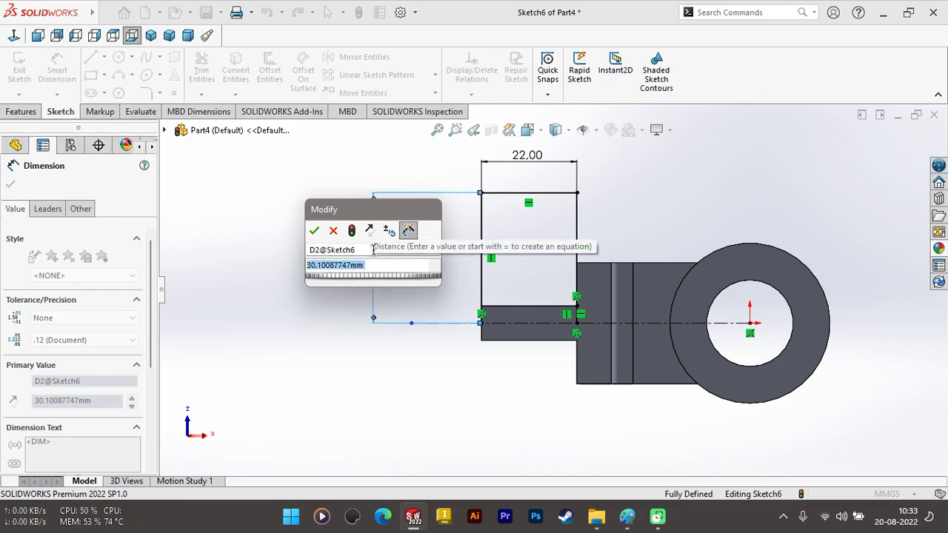
pyautogui.write('56')
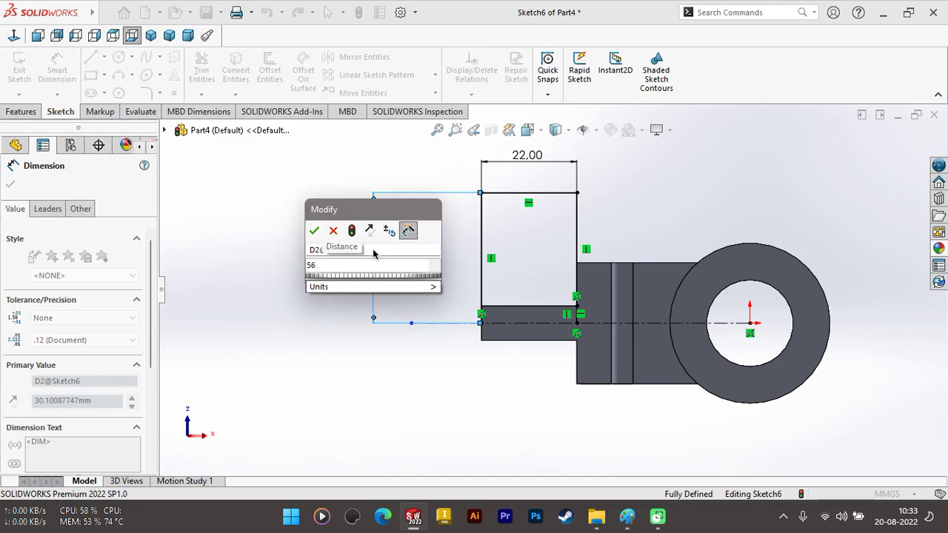
pyautogui.write('/2')
pyautogui.press('Return')
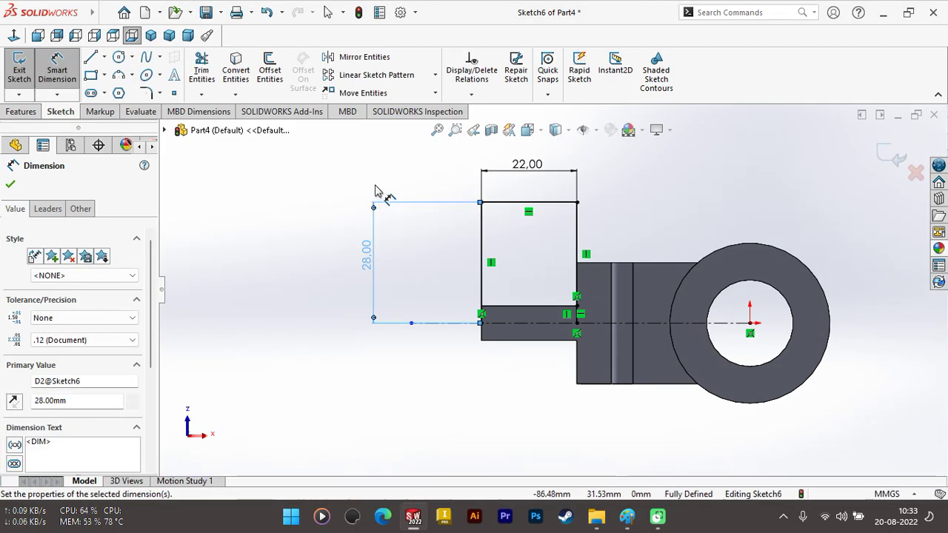
# Mirror the rectangle's lines about centerline Line1 to create the lower rectangle
pyautogui.click(337, 61)
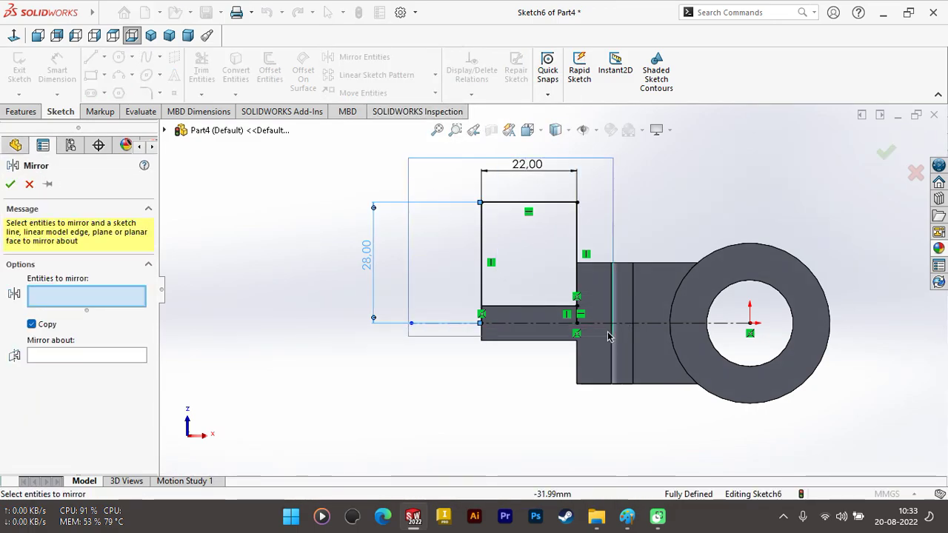
pyautogui.moveTo(623, 314); pyautogui.dragTo(598, 321)
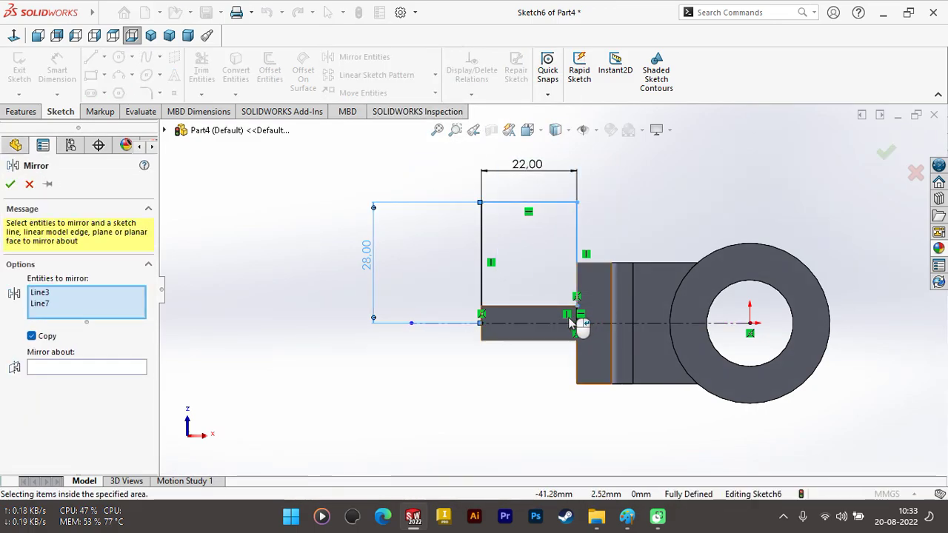
pyautogui.scroll(-3, 593, 321)
pyautogui.click(584, 311)
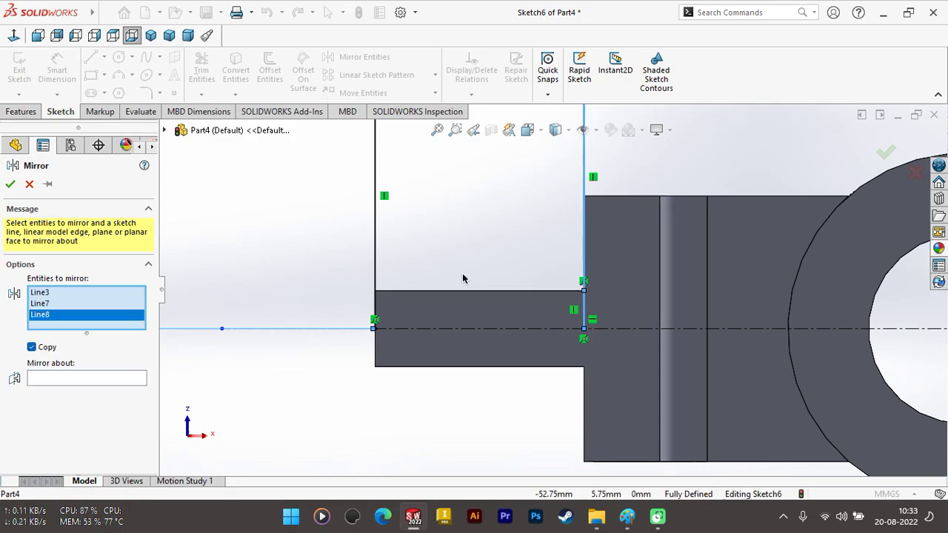
pyautogui.click(120, 381)
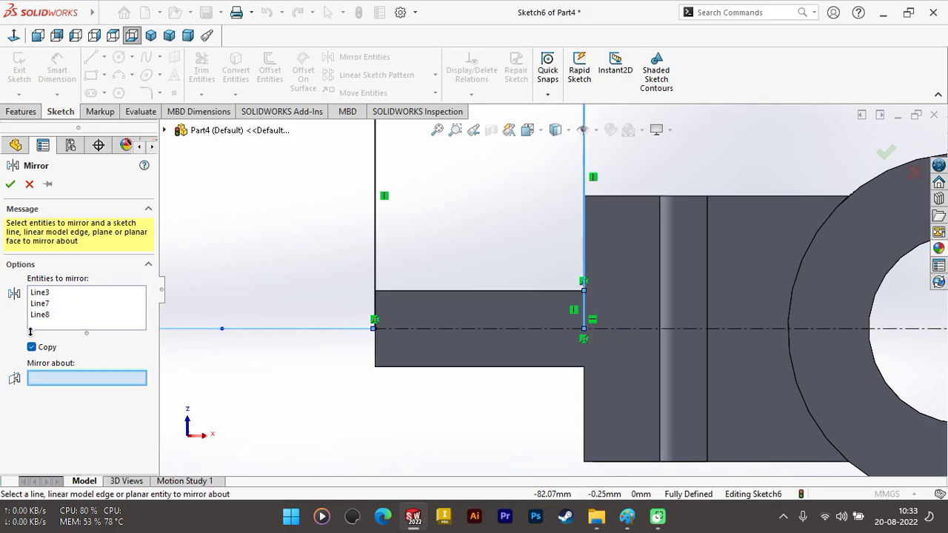
pyautogui.click(432, 330)
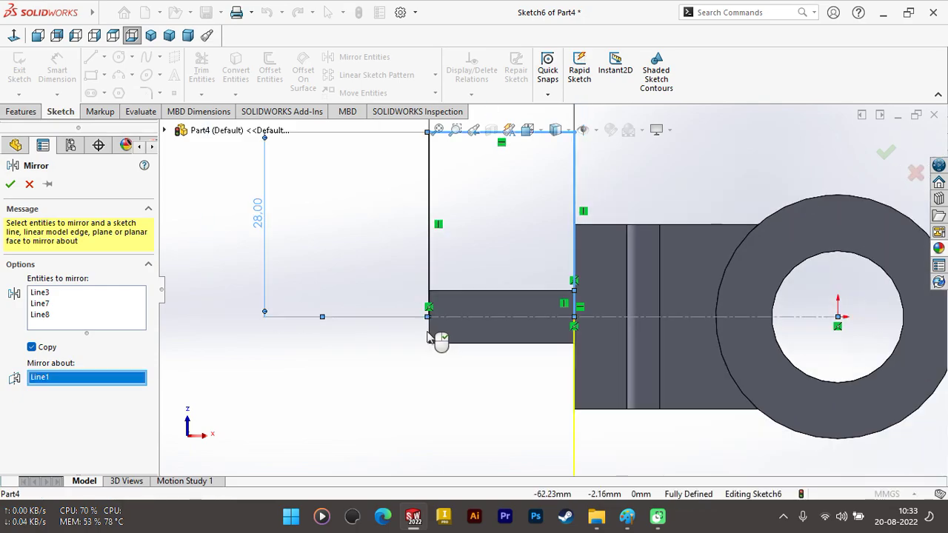
pyautogui.click(106, 326)
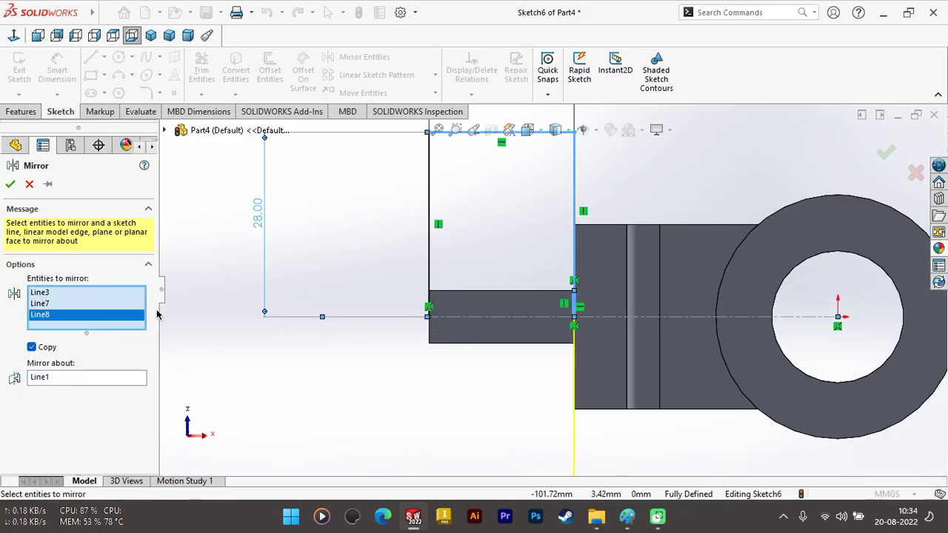
pyautogui.click(432, 274)
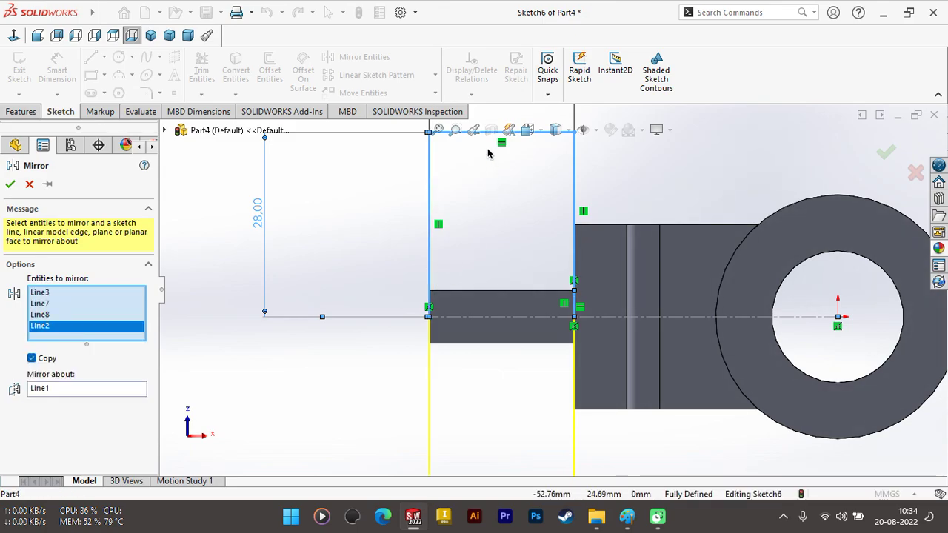
pyautogui.press('z')
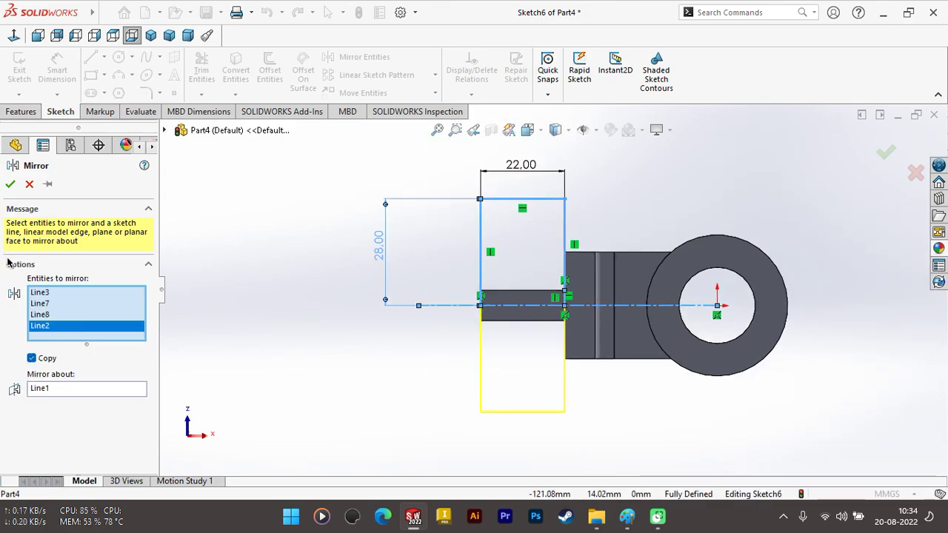
pyautogui.click(11, 185)
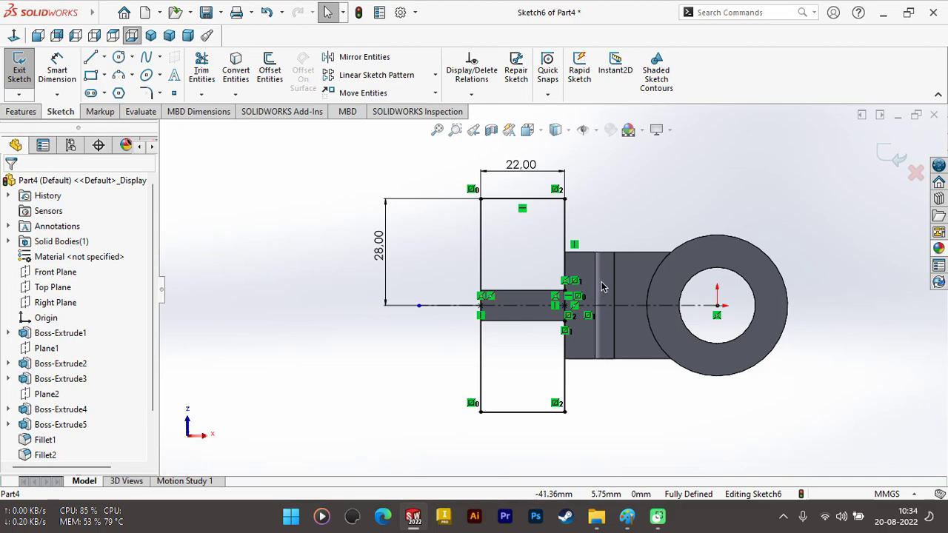
# Draw a circle in the upper pad rectangle and dimension its diameter to 11 mm
pyautogui.scroll(-2, 604, 287)
pyautogui.scroll(1, 610, 225)
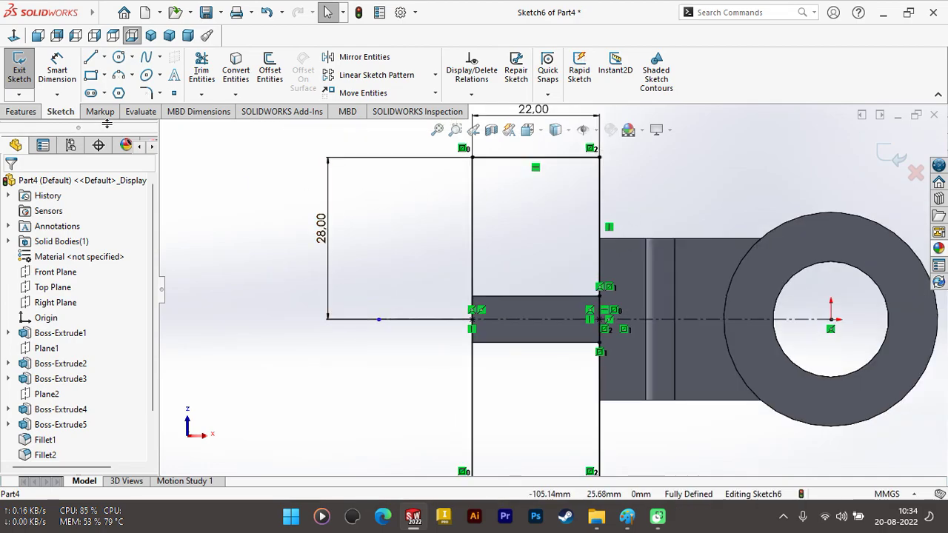
pyautogui.click(121, 58)
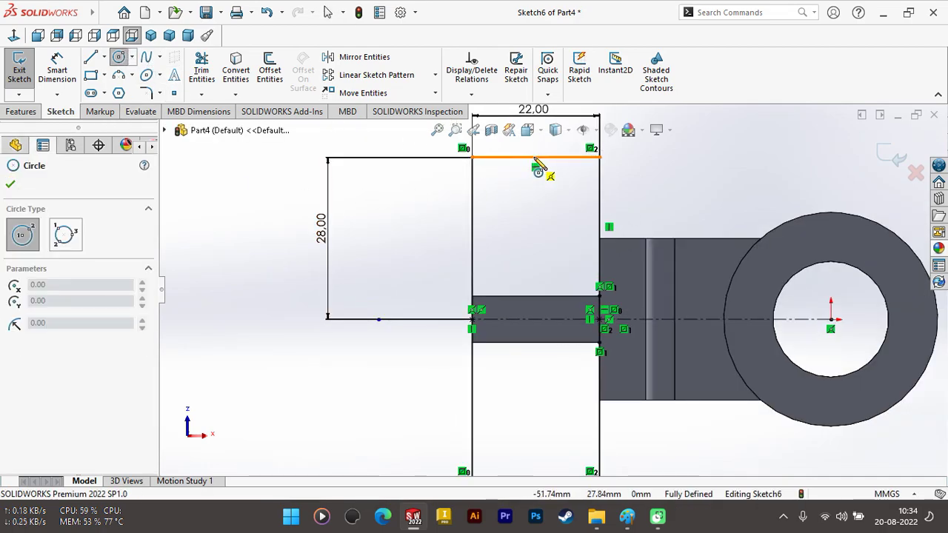
pyautogui.click(535, 202)
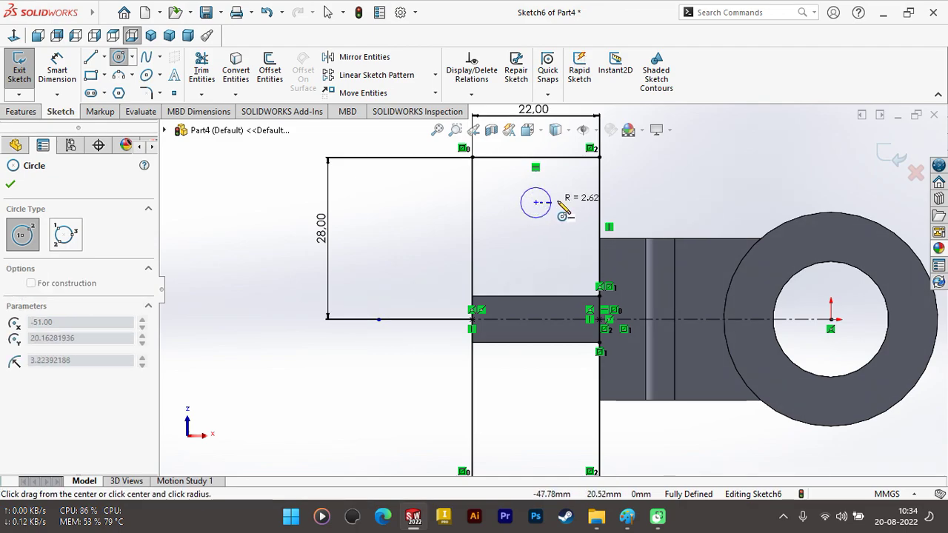
pyautogui.click(558, 202)
pyautogui.click(57, 71)
pyautogui.click(556, 214)
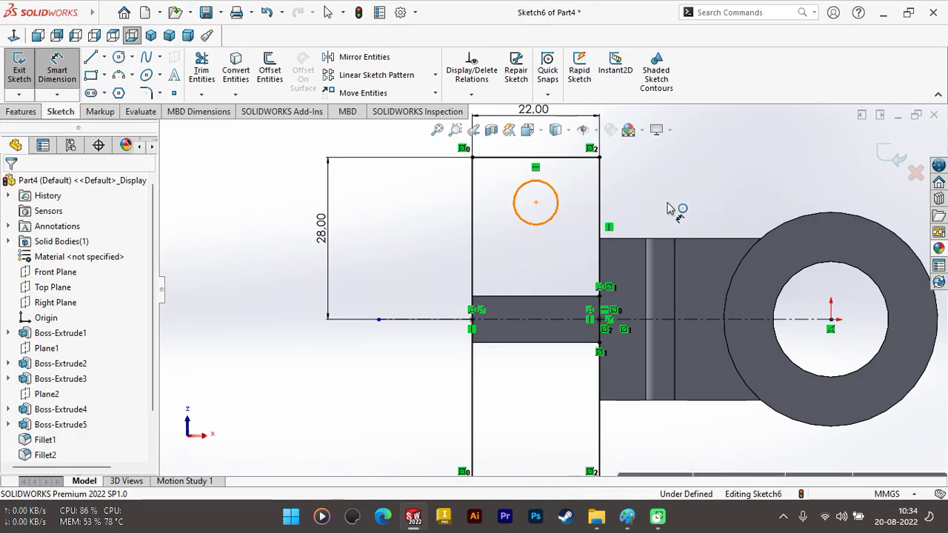
pyautogui.click(669, 194)
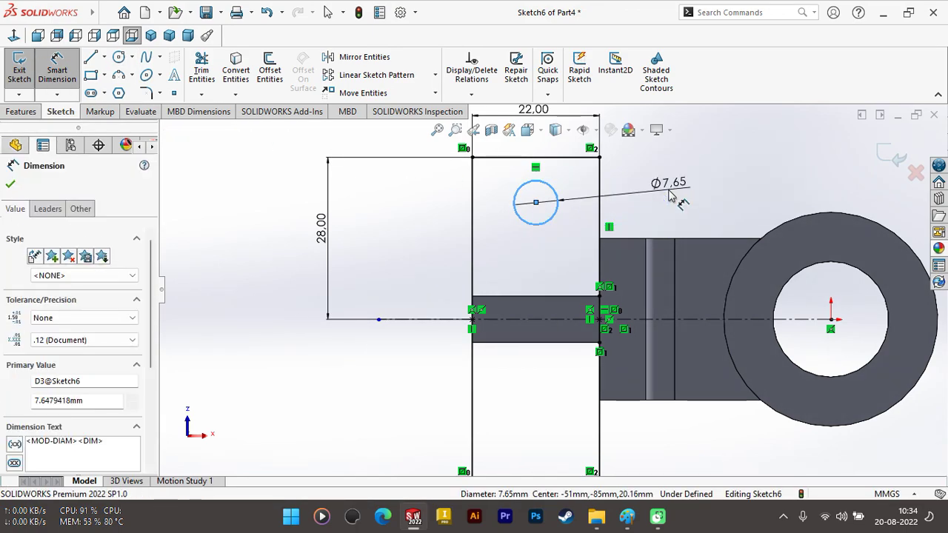
pyautogui.write('11')
pyautogui.press('Return')
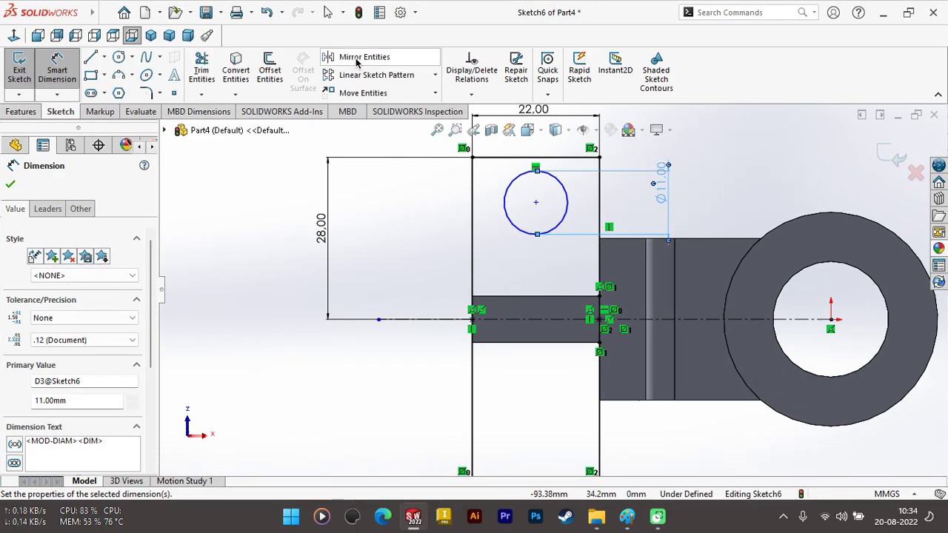
pyautogui.click(360, 57)
# Mirror the 11 mm circle about the horizontal centreline into the lower rectangle
pyautogui.click(528, 177)
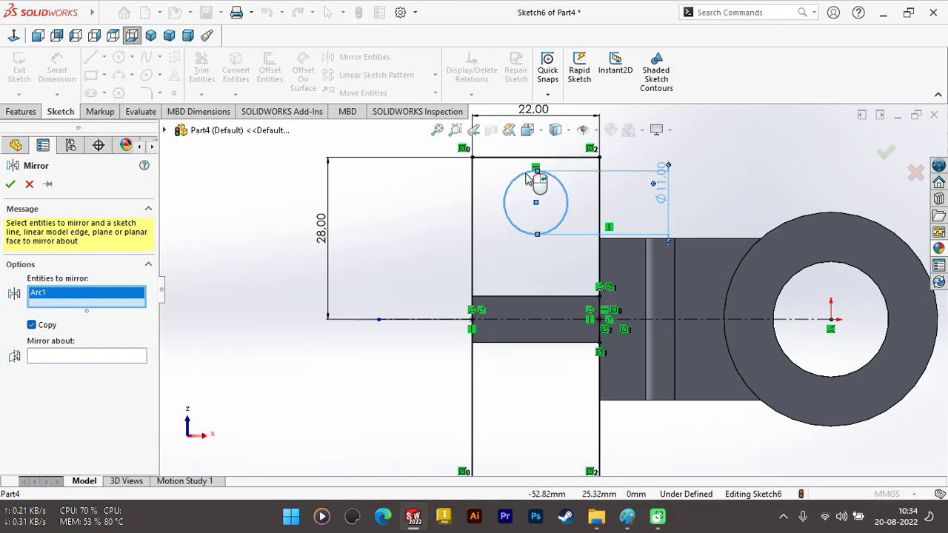
pyautogui.click(124, 350)
pyautogui.click(501, 324)
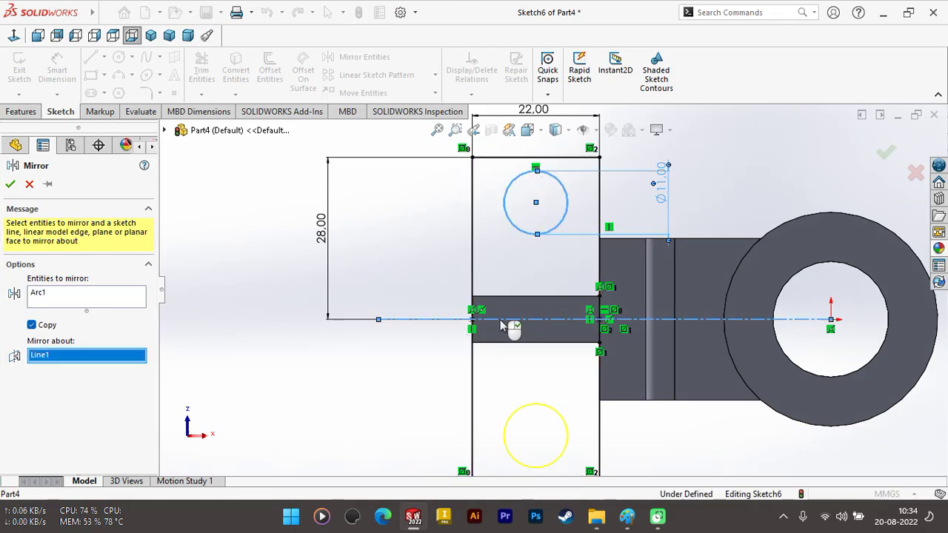
pyautogui.click(11, 185)
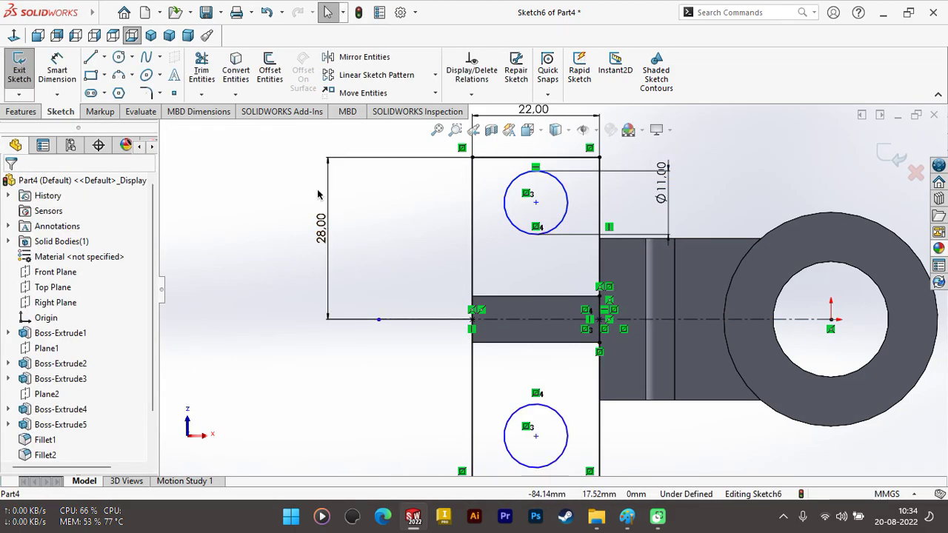
# Dimension the distance between the two circle centres as 32 mm
pyautogui.click(536, 203)
pyautogui.click(535, 437)
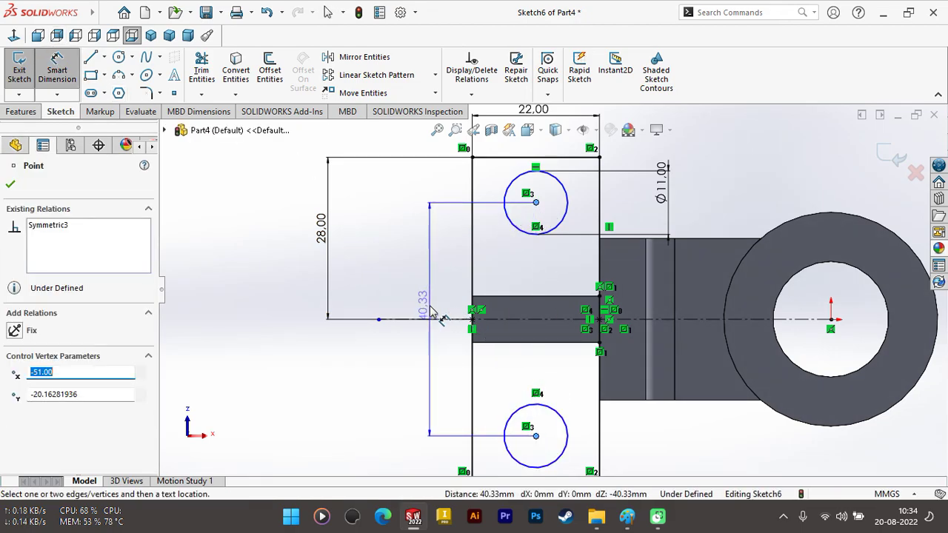
pyautogui.click(429, 315)
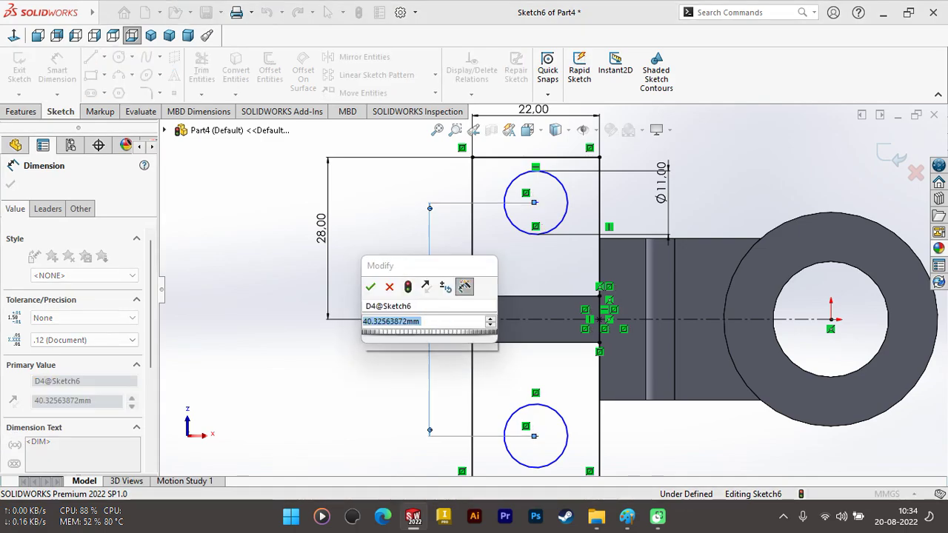
pyautogui.press('Return')
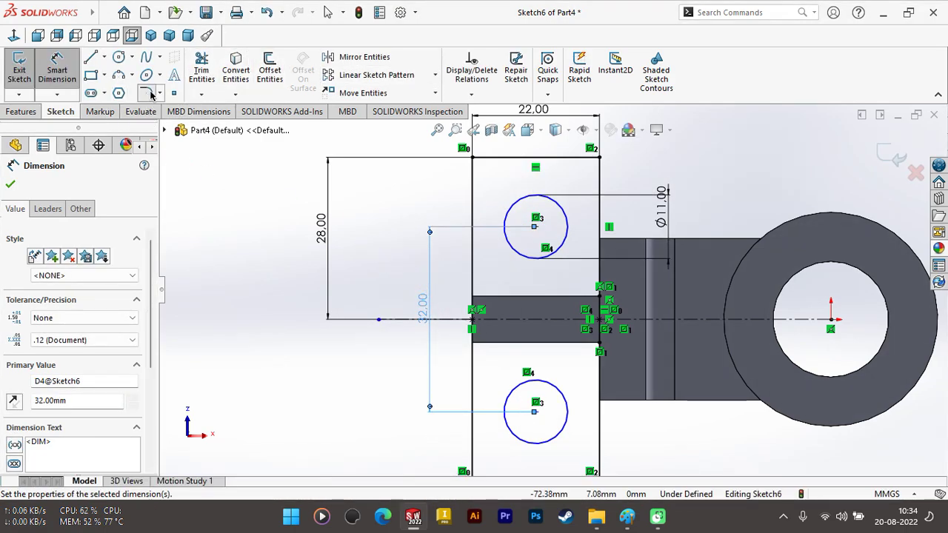
# Apply 3 mm sketch fillets to all four outer pad corners, accepting the relation warnings
pyautogui.click(146, 93)
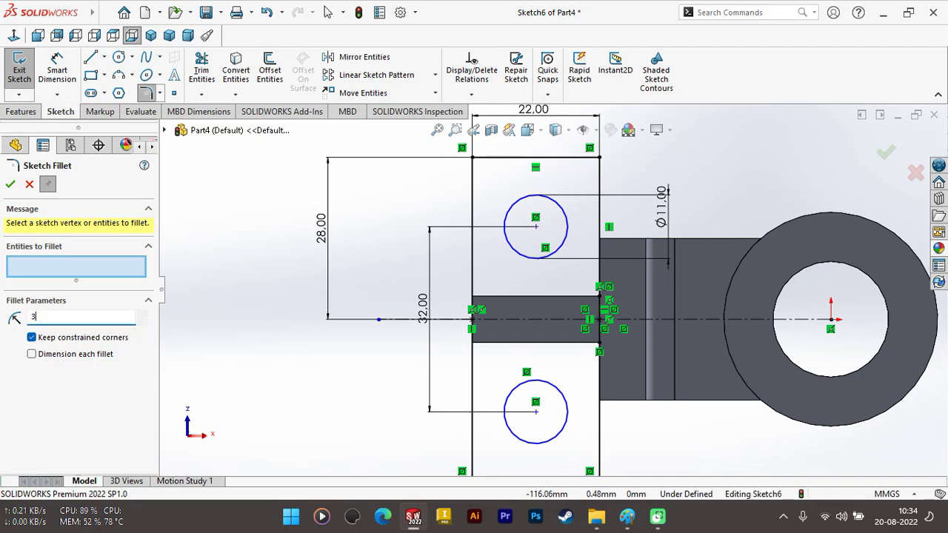
pyautogui.click(476, 160)
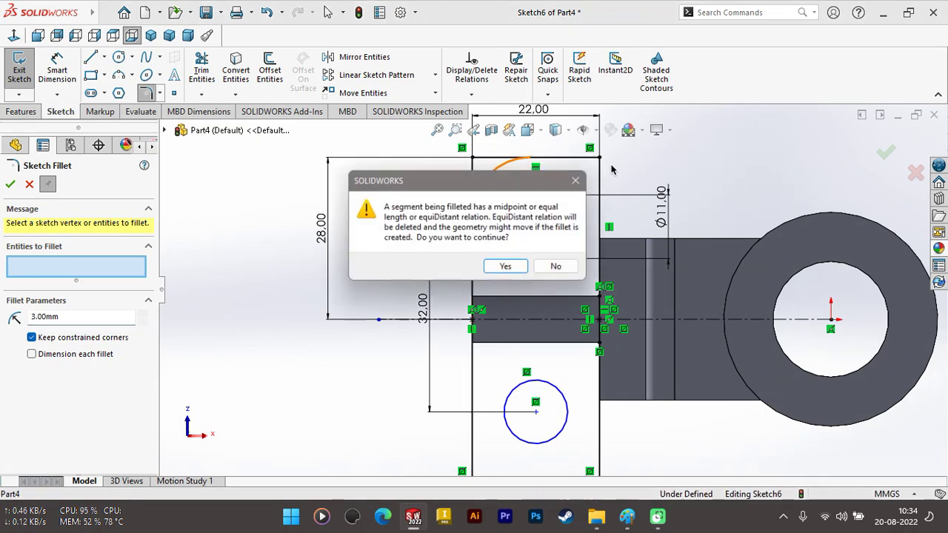
pyautogui.press('Return')
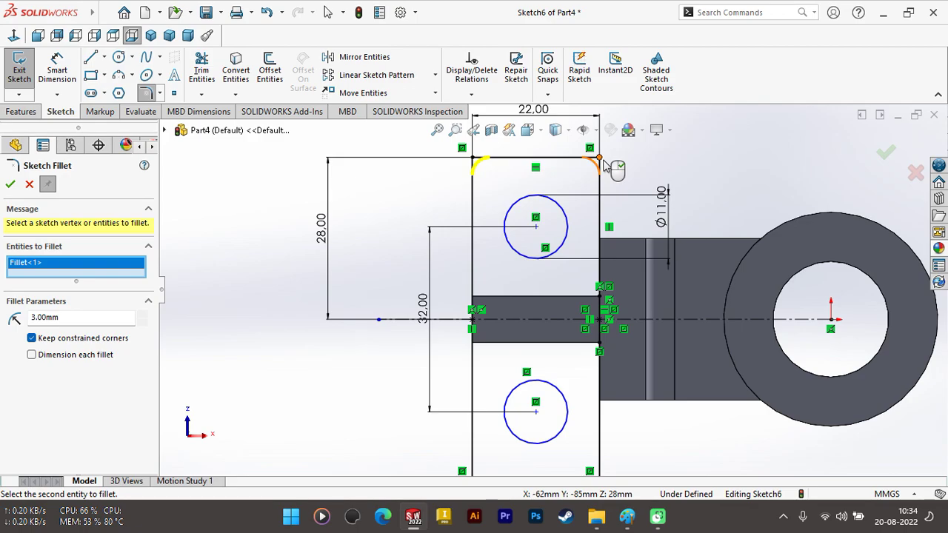
pyautogui.click(604, 166)
pyautogui.scroll(-2, 614, 451)
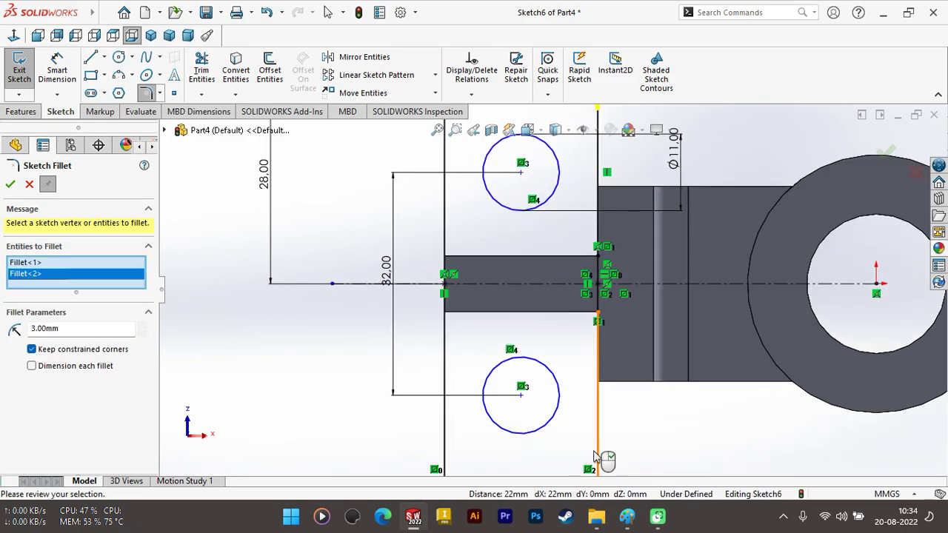
pyautogui.scroll(4, 607, 455)
pyautogui.click(568, 362)
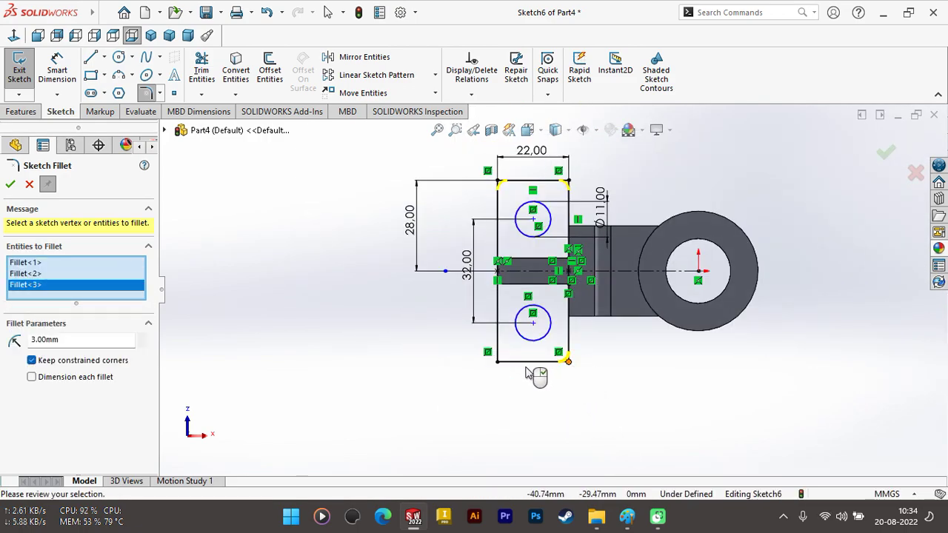
pyautogui.click(497, 362)
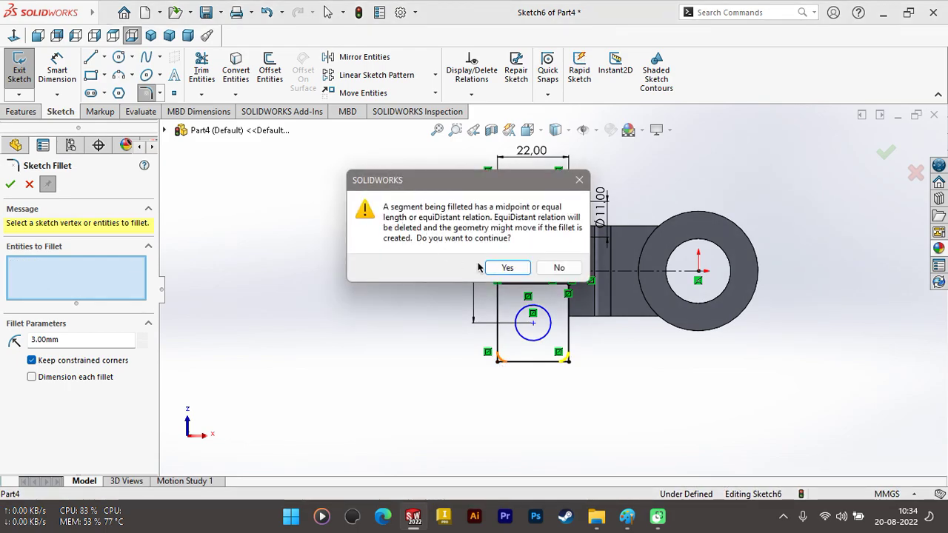
pyautogui.click(508, 268)
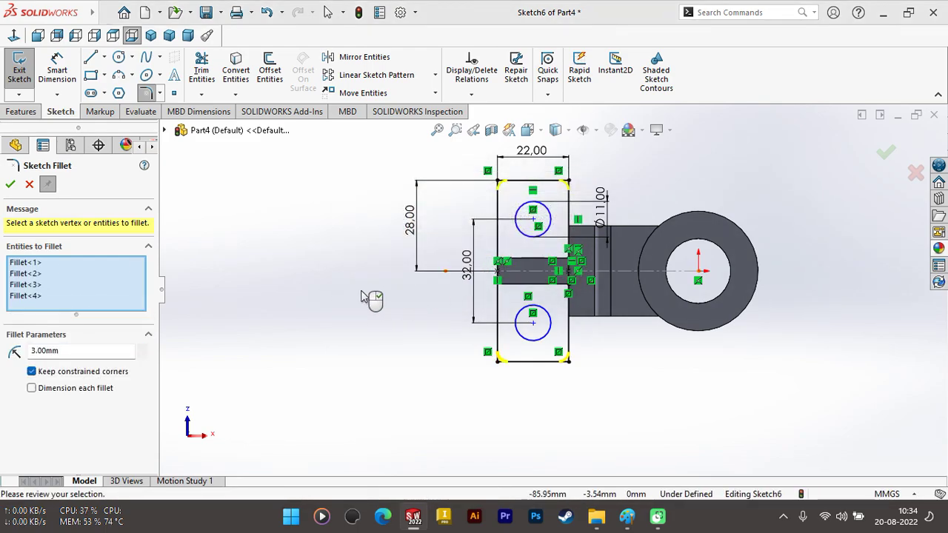
pyautogui.click(10, 189)
pyautogui.moveTo(768, 398); pyautogui.dragTo(809, 390, button='middle')
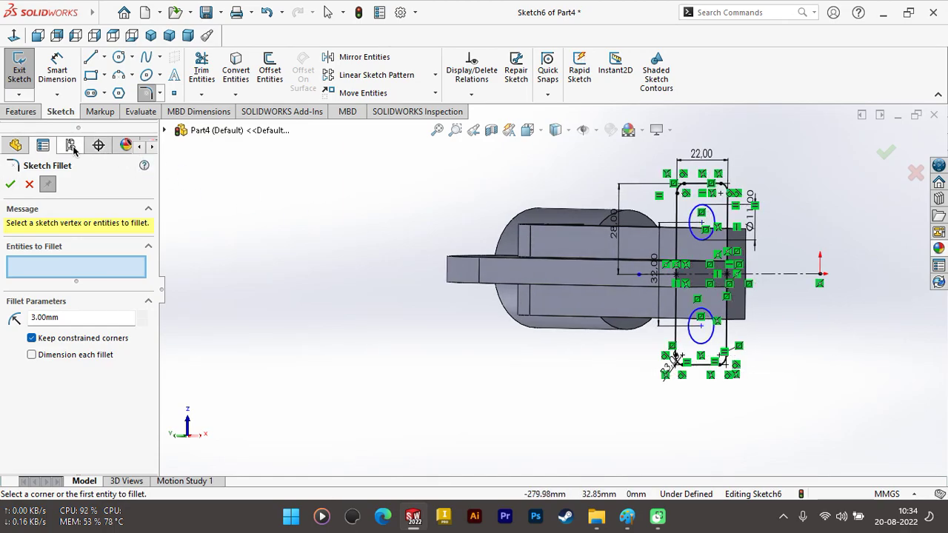
pyautogui.click(12, 184)
# Start an Extruded Boss on the pad sketch and check the reference drawing in Paint
pyautogui.click(21, 111)
pyautogui.click(24, 70)
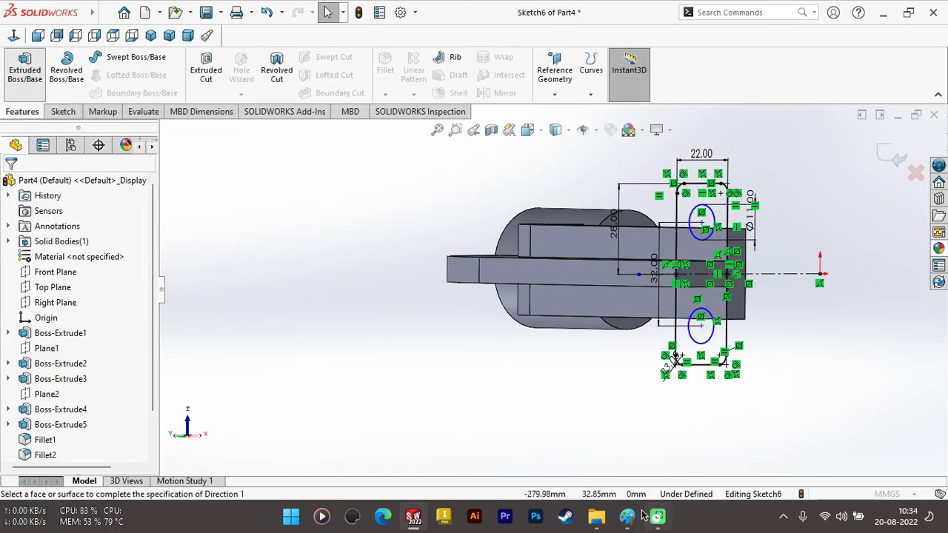
pyautogui.click(627, 516)
# Scroll down to the Exercise 2 base pad dimensions, then return to the SOLIDWORKS part
pyautogui.scroll(-3, 568, 373)
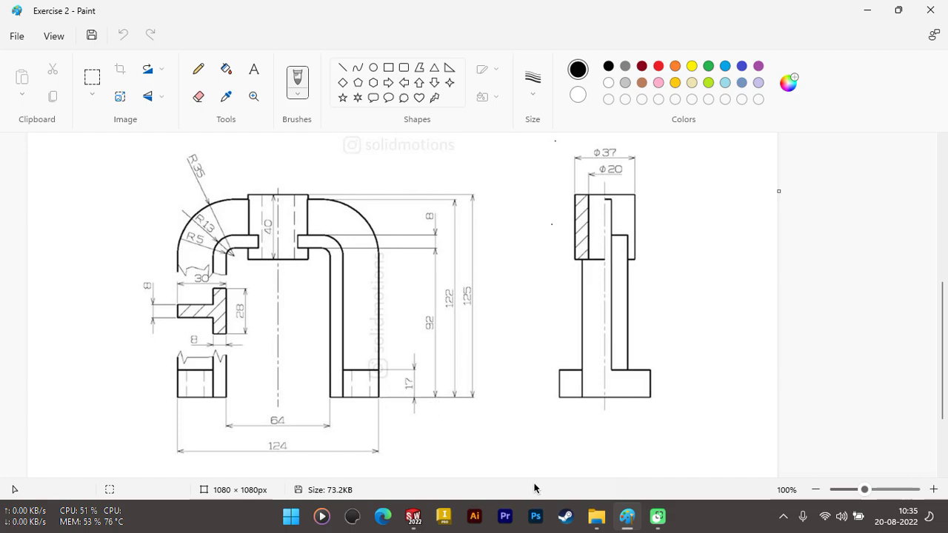
pyautogui.click(403, 523)
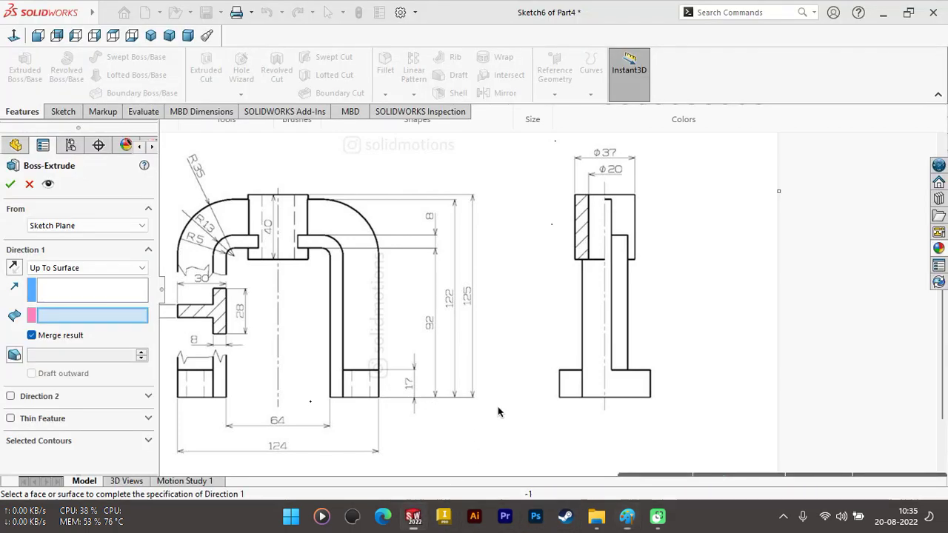
# Extrude Sketch6 blind 17 mm in the reversed direction to add the rounded, holed base pad
pyautogui.click(80, 268)
pyautogui.click(64, 280)
pyautogui.moveTo(410, 334); pyautogui.dragTo(590, 362, button='middle')
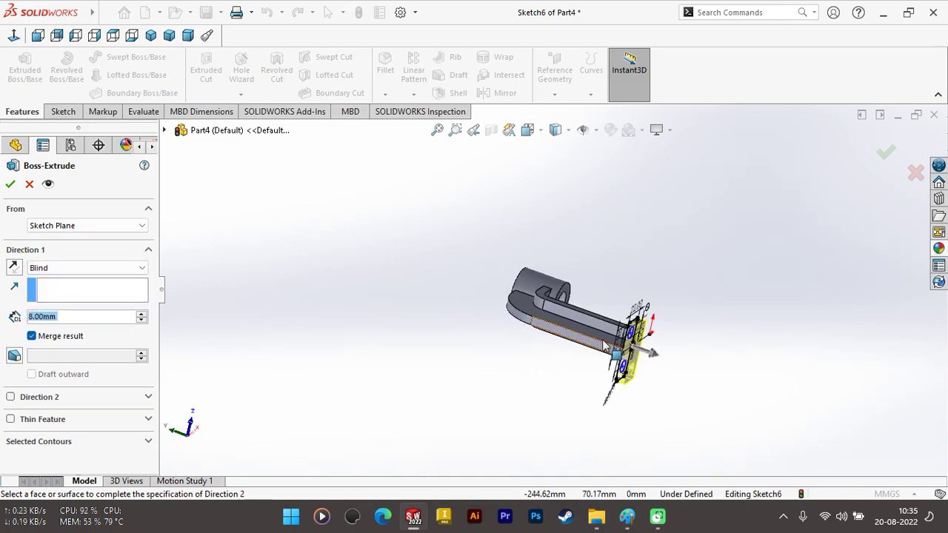
pyautogui.click(12, 270)
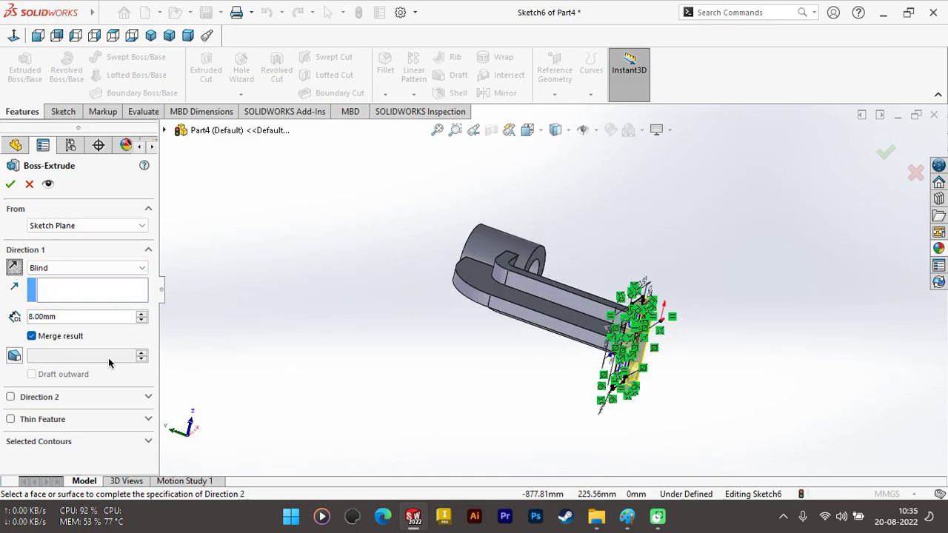
pyautogui.write('17')
pyautogui.press('Return')
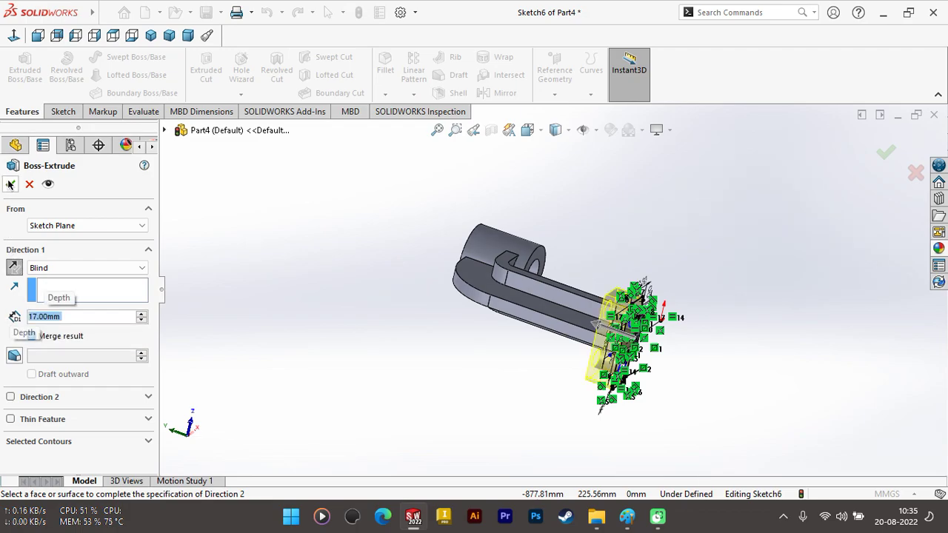
pyautogui.click(9, 185)
pyautogui.moveTo(649, 255)
pyautogui.mouseDown(button='middle')
pyautogui.moveTo(600, 401)
pyautogui.moveTo(567, 417)
pyautogui.moveTo(648, 410)
pyautogui.moveTo(612, 233)
pyautogui.moveTo(606, 353)
pyautogui.moveTo(652, 348)
pyautogui.moveTo(699, 326)
pyautogui.moveTo(687, 414)
pyautogui.moveTo(684, 371)
pyautogui.moveTo(793, 357)
pyautogui.mouseUp(button='middle')
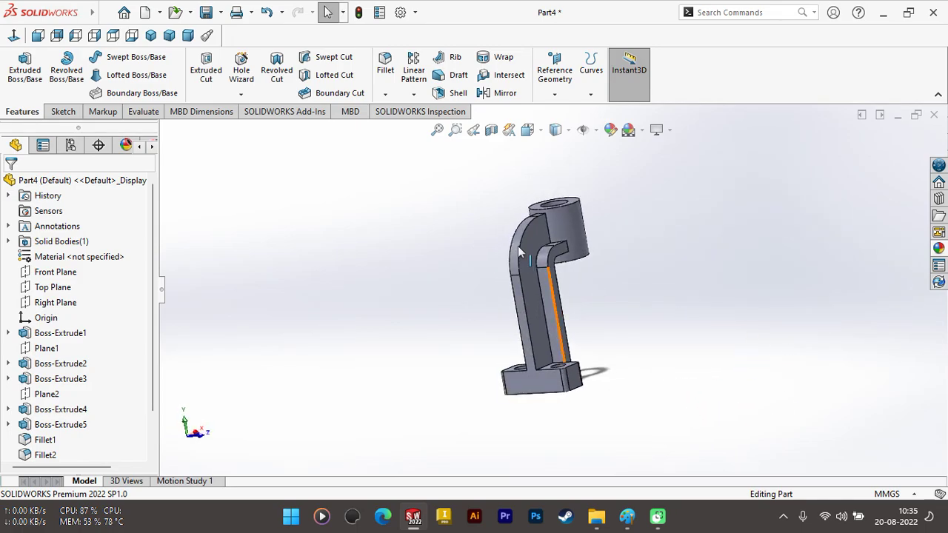
# Start a Mirror feature with the Right Plane as the mirror plane
pyautogui.click(500, 94)
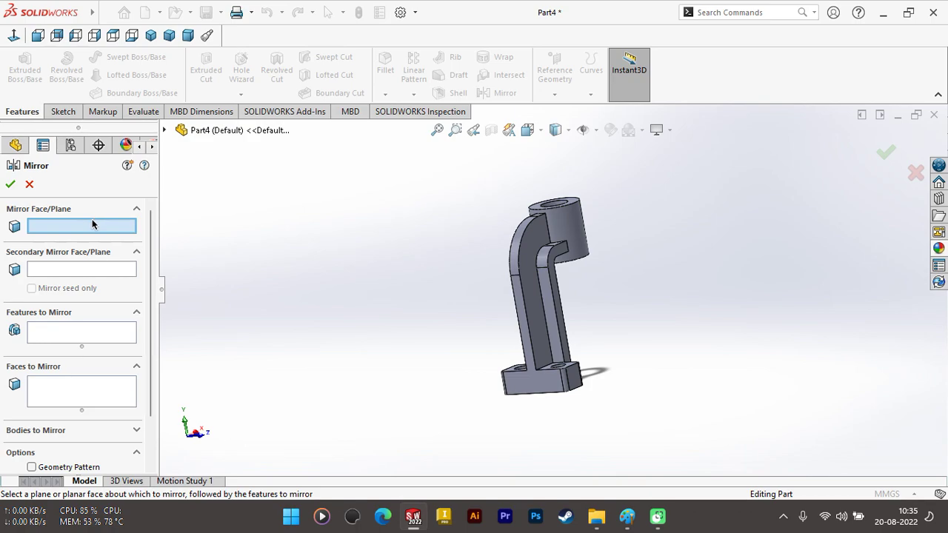
pyautogui.click(164, 130)
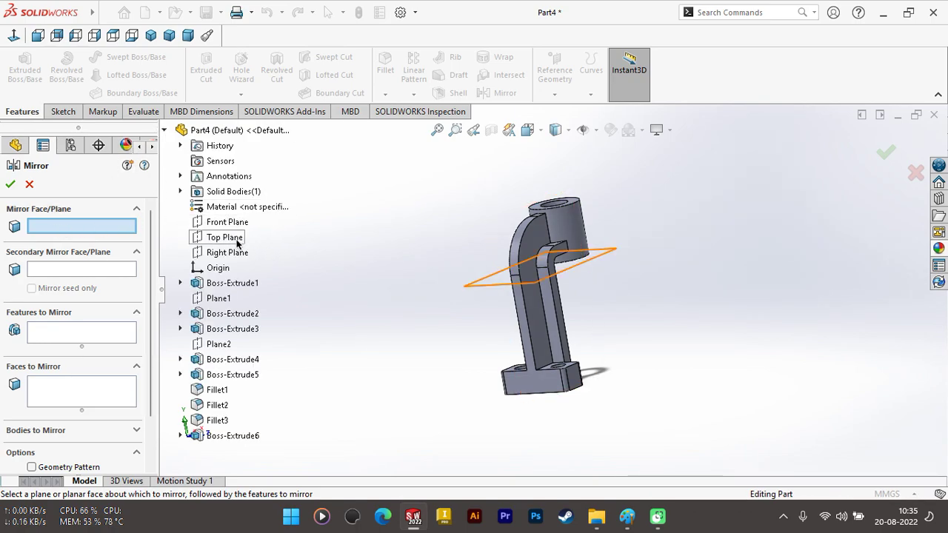
pyautogui.click(237, 256)
pyautogui.moveTo(423, 264); pyautogui.dragTo(403, 291, button='middle')
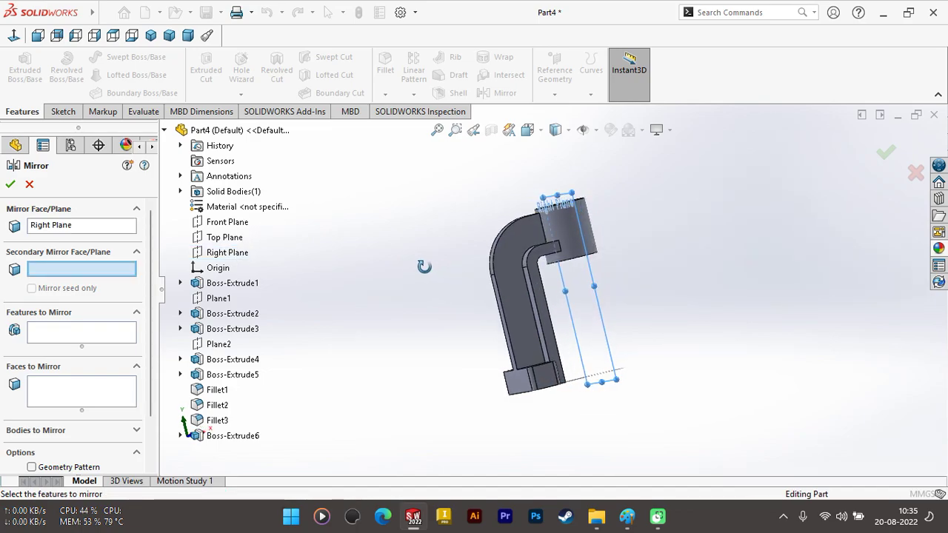
# Mirror Boss-Extrude2–6 and Fillet1–3 to create the second symmetric leg
pyautogui.click(93, 334)
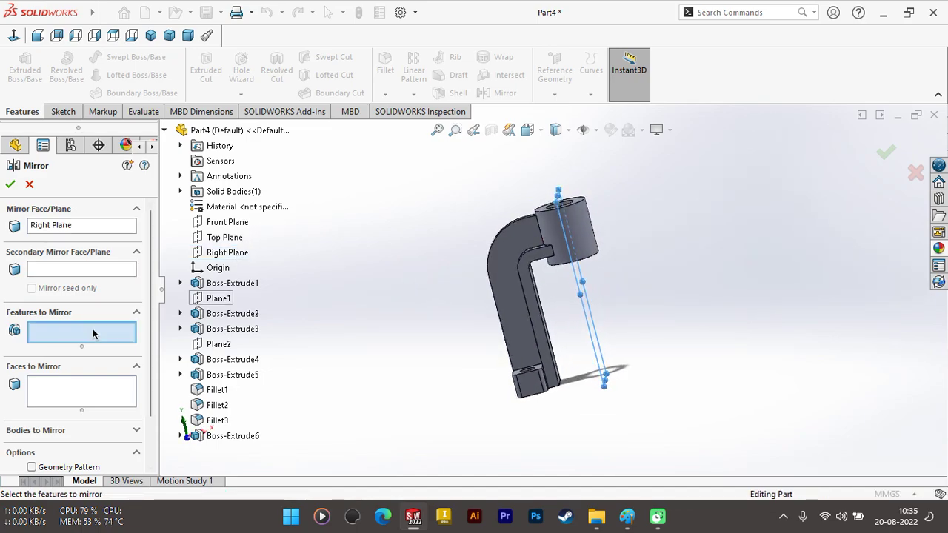
pyautogui.click(217, 313)
pyautogui.click(219, 329)
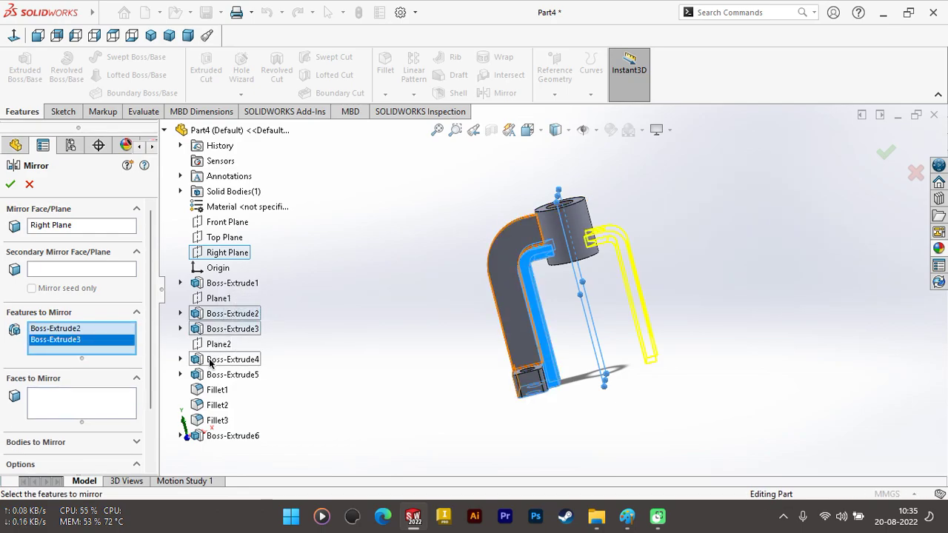
pyautogui.click(214, 360)
pyautogui.click(215, 375)
pyautogui.click(216, 391)
pyautogui.click(217, 405)
pyautogui.click(217, 420)
pyautogui.click(220, 435)
pyautogui.click(10, 185)
pyautogui.moveTo(497, 265)
pyautogui.mouseDown(button='middle')
pyautogui.moveTo(605, 292)
pyautogui.moveTo(662, 223)
pyautogui.moveTo(796, 205)
pyautogui.moveTo(709, 192)
pyautogui.mouseUp(button='middle')
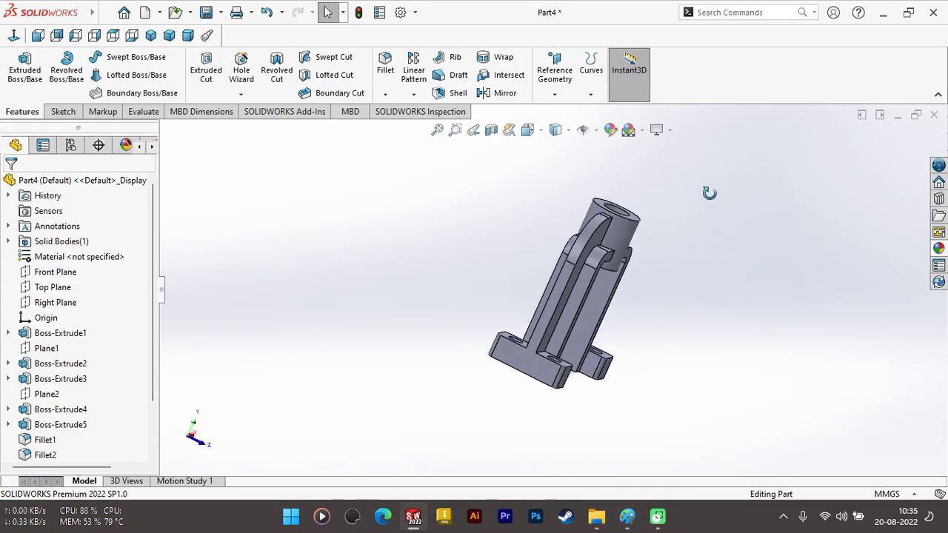
# Switch to isometric view and open Edit Appearance for the whole Part4 part
pyautogui.click(151, 35)
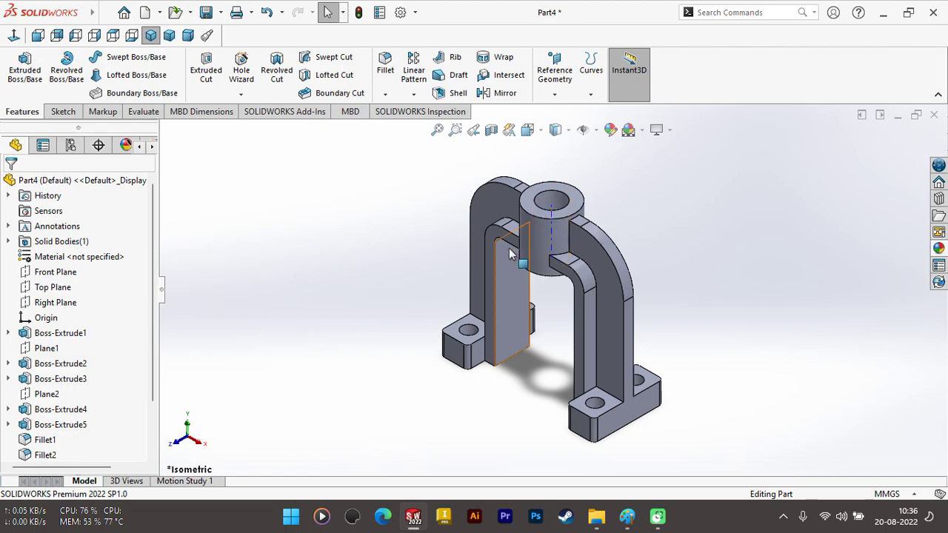
pyautogui.click(642, 131)
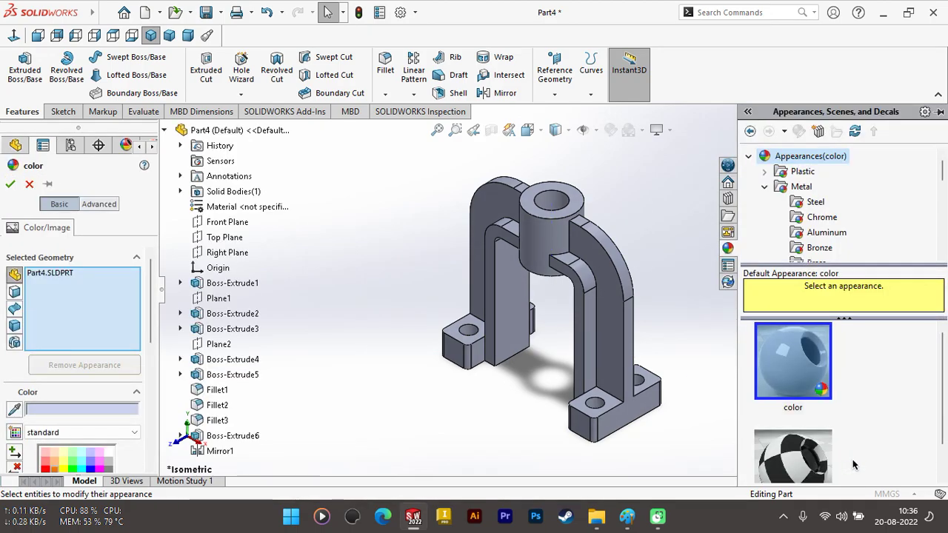
# Apply the orange swatch to the whole Part4 bracket and close the appearance library
pyautogui.scroll(-3, 78, 392)
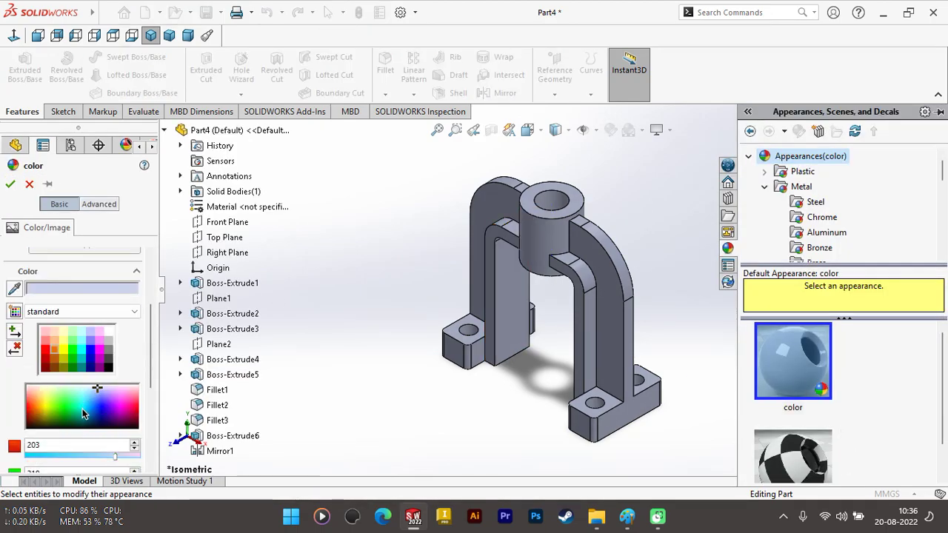
pyautogui.click(54, 351)
pyautogui.click(9, 187)
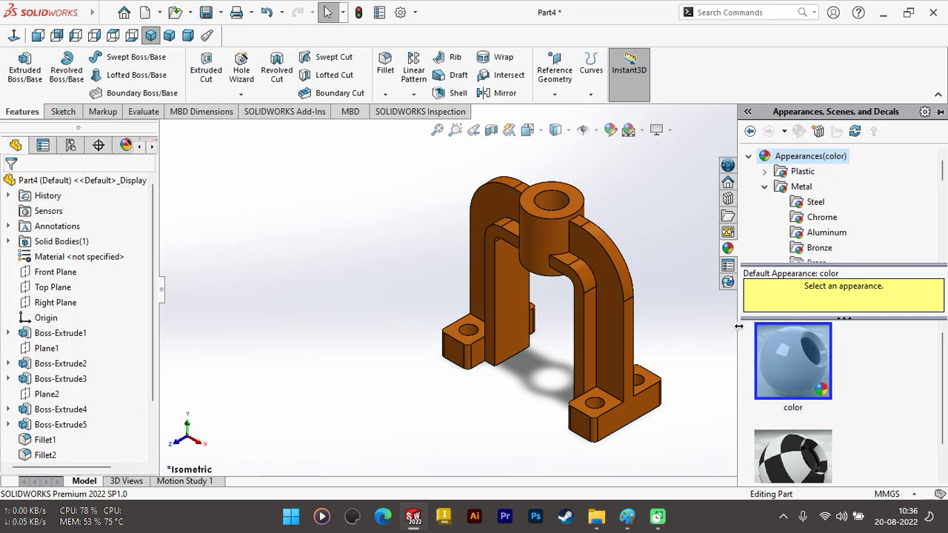
pyautogui.click(630, 280)
pyautogui.moveTo(716, 386)
pyautogui.mouseDown(button='middle')
pyautogui.moveTo(758, 297)
pyautogui.moveTo(785, 303)
pyautogui.moveTo(640, 311)
pyautogui.moveTo(753, 307)
pyautogui.moveTo(714, 284)
pyautogui.moveTo(759, 307)
pyautogui.moveTo(683, 356)
pyautogui.moveTo(789, 457)
pyautogui.mouseUp(button='middle')
pyautogui.moveTo(667, 348)
pyautogui.mouseDown(button='middle')
pyautogui.moveTo(604, 293)
pyautogui.moveTo(706, 288)
pyautogui.moveTo(635, 302)
pyautogui.moveTo(564, 289)
pyautogui.moveTo(629, 296)
pyautogui.moveTo(561, 348)
pyautogui.moveTo(536, 304)
pyautogui.mouseUp(button='middle')
pyautogui.moveTo(632, 271); pyautogui.dragTo(645, 279, button='middle')
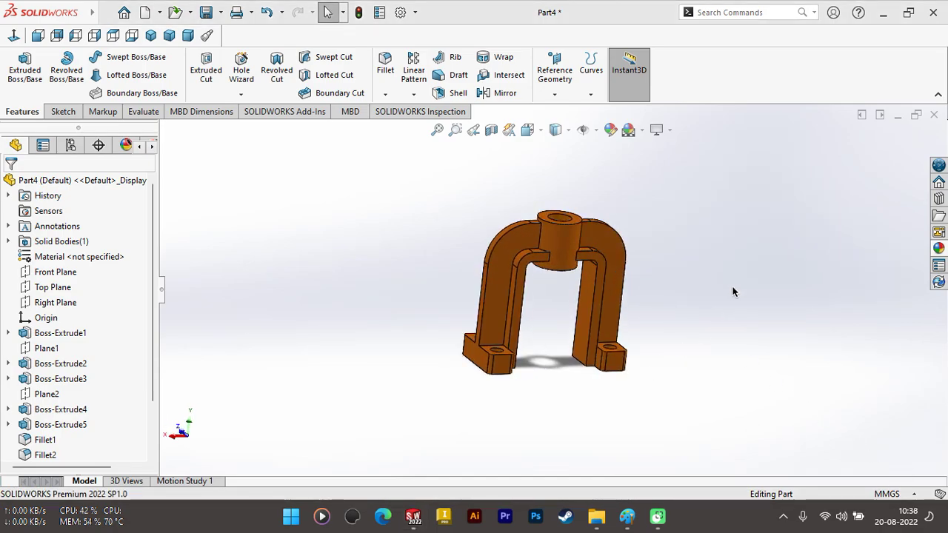
pyautogui.moveTo(733, 292); pyautogui.dragTo(688, 292, button='middle')
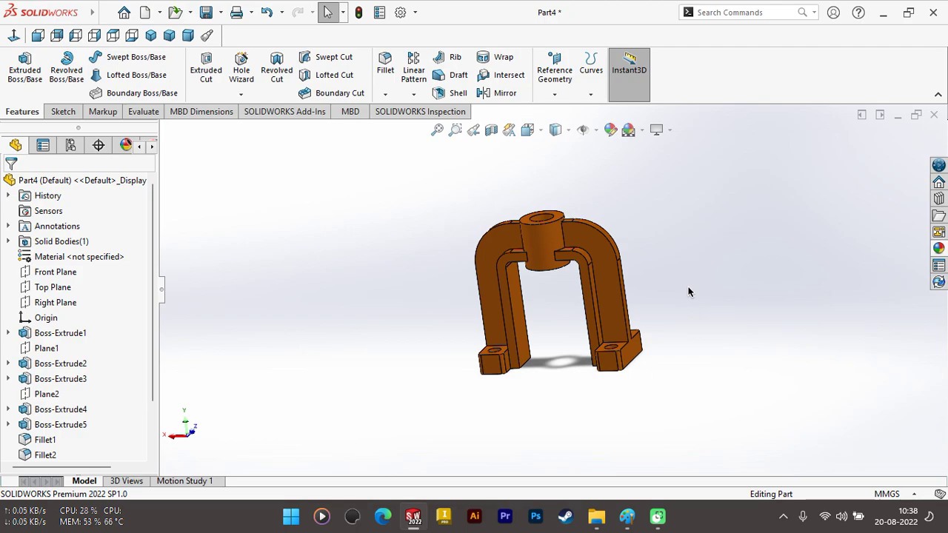
pyautogui.moveTo(647, 281)
pyautogui.mouseDown(button='middle')
pyautogui.moveTo(690, 299)
pyautogui.moveTo(643, 319)
pyautogui.moveTo(680, 326)
pyautogui.moveTo(656, 298)
pyautogui.moveTo(496, 343)
pyautogui.moveTo(534, 261)
pyautogui.moveTo(650, 265)
pyautogui.moveTo(554, 304)
pyautogui.moveTo(621, 302)
pyautogui.moveTo(494, 311)
pyautogui.moveTo(460, 294)
pyautogui.moveTo(575, 280)
pyautogui.mouseUp(button='middle')
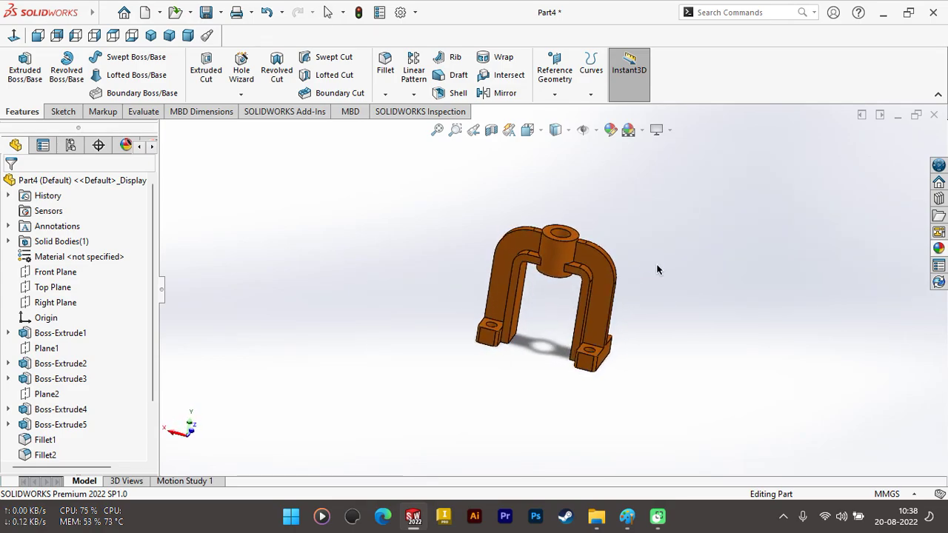